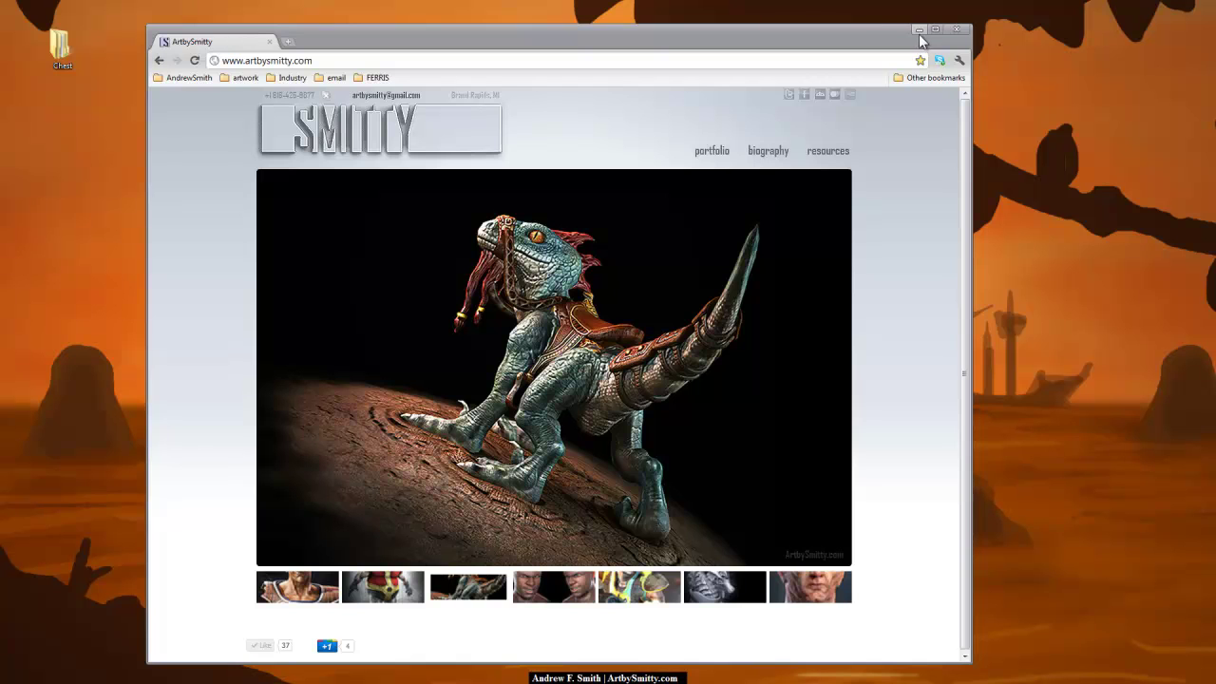
Minimize the browser, switch to 123D Catch and open the existing photo scene Scene_2011_11_12_15_06_03 from the Chest > Photos > Demo folder
left_click(967, 135)
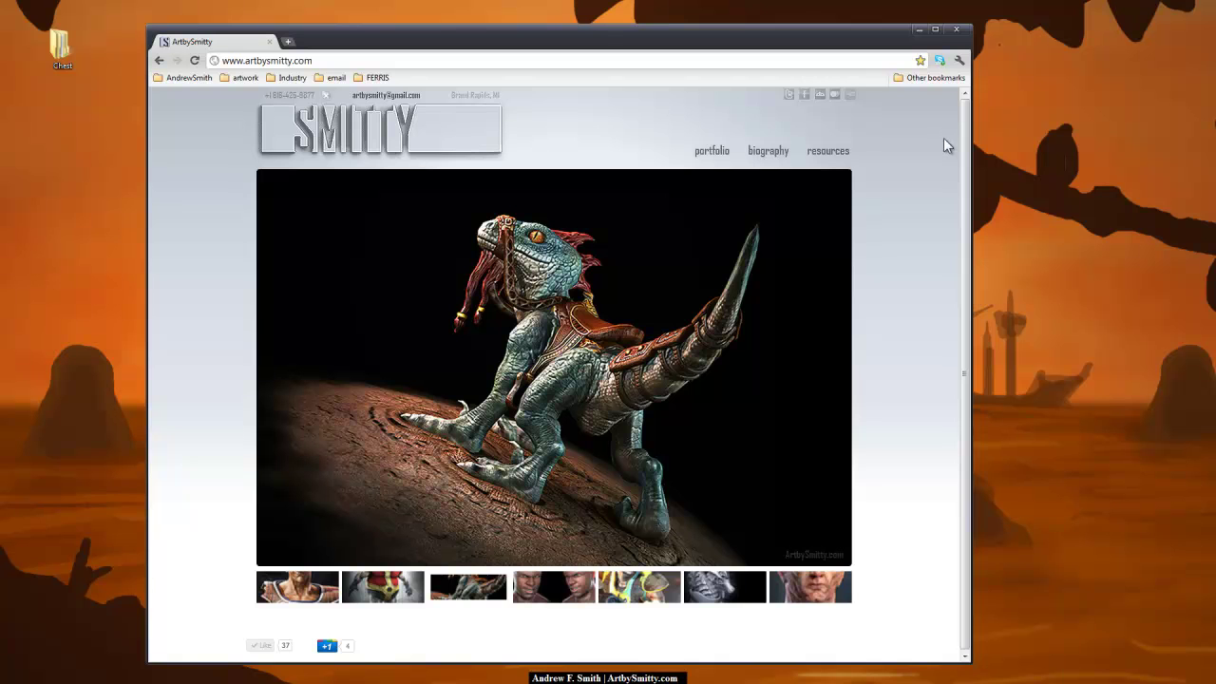
left_click(920, 32)
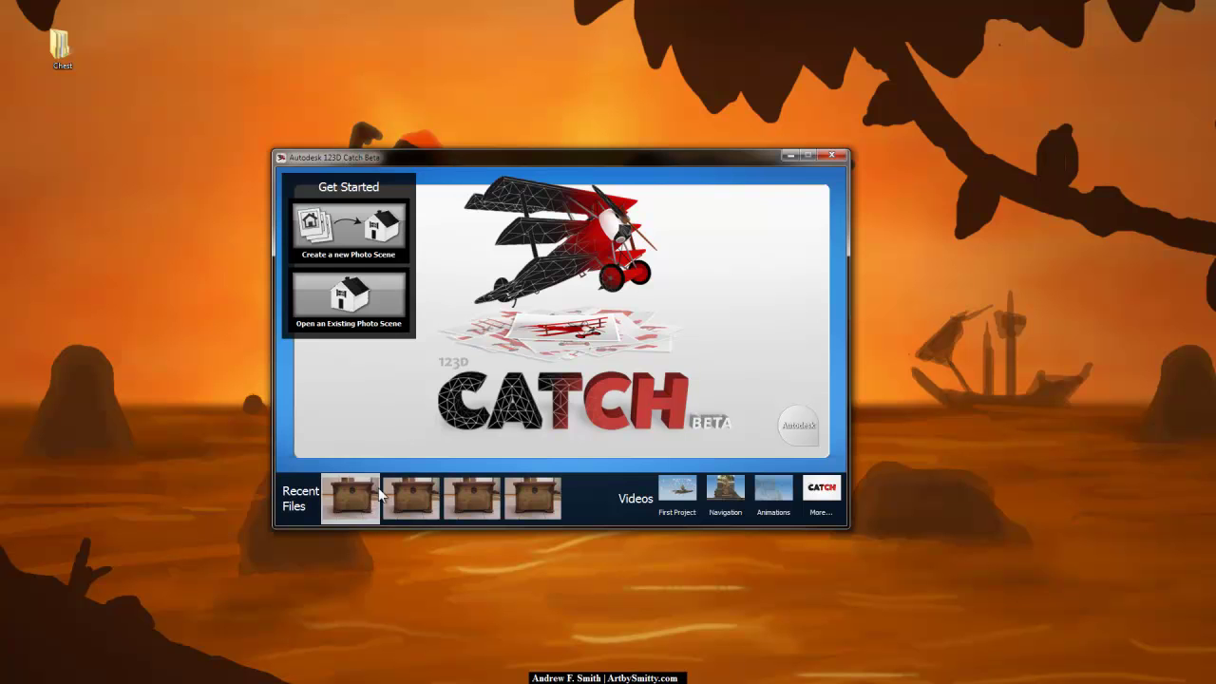
left_click(373, 300)
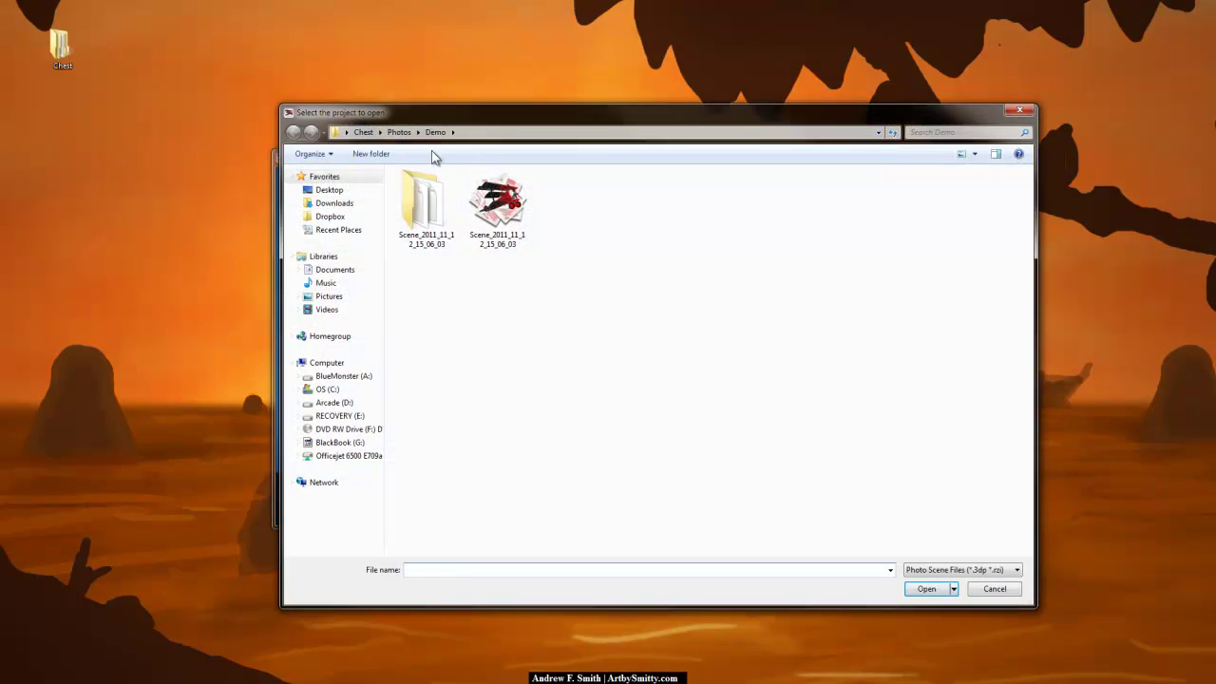
left_click(399, 132)
double_click(631, 197)
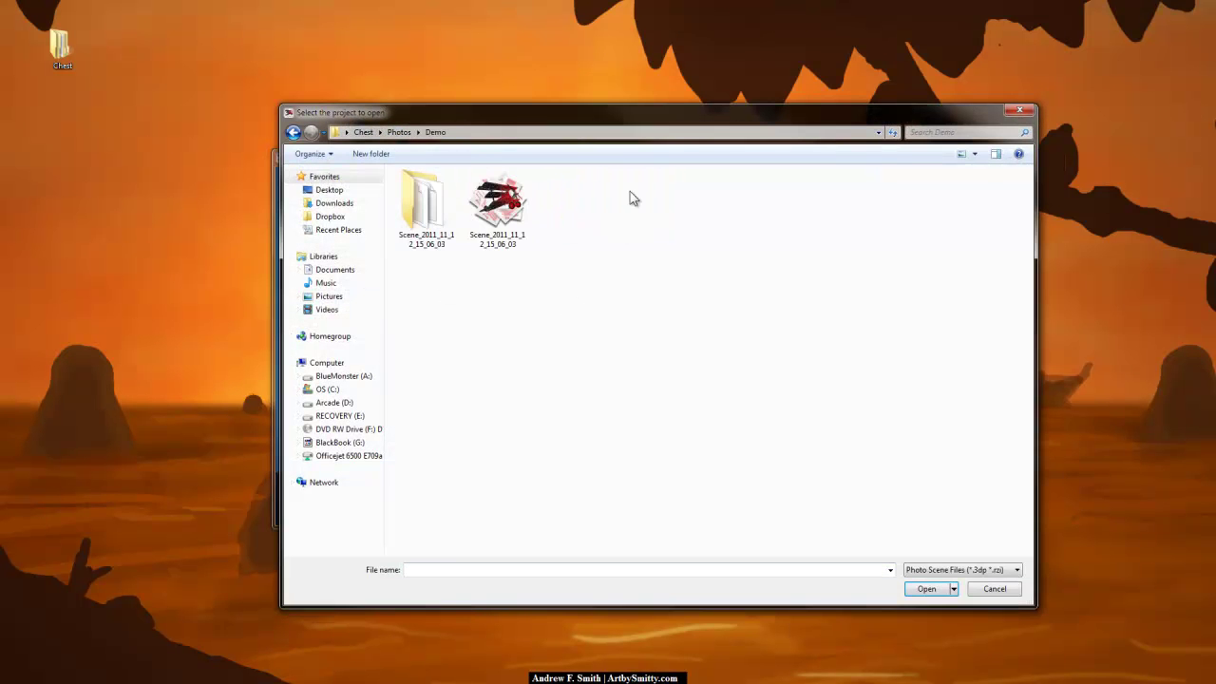
left_click(529, 238)
left_click(926, 588)
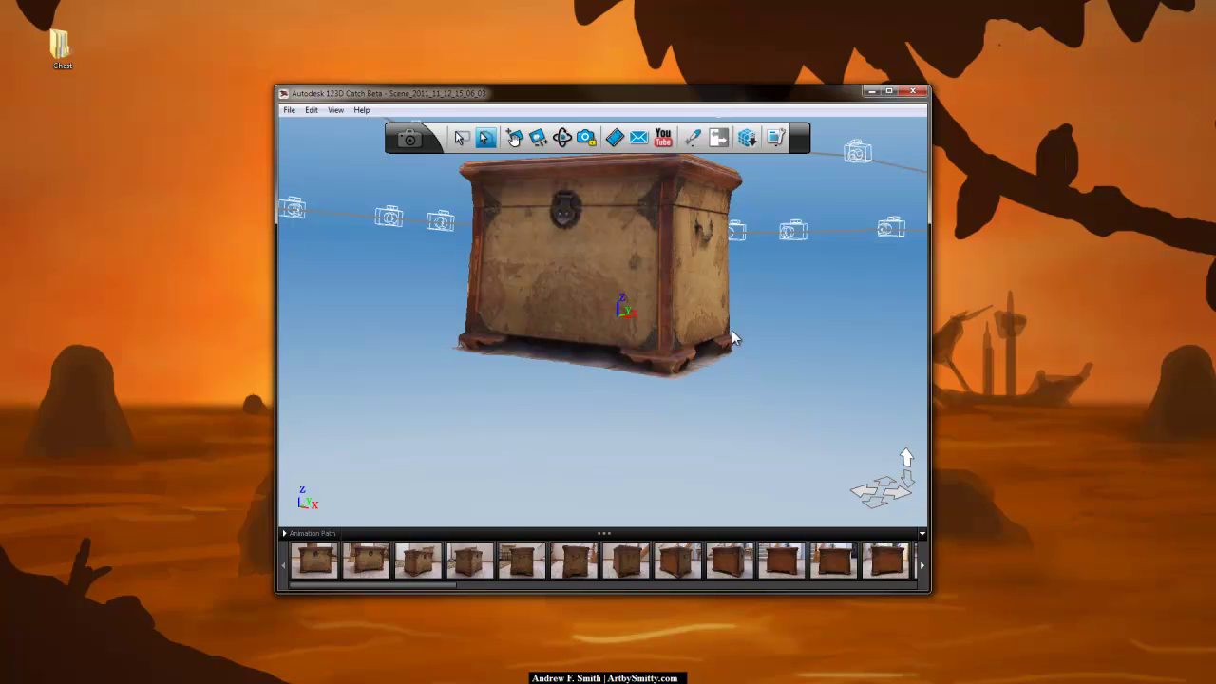
Examine the reconstructed chest model from several sides and from above
left_click_drag(656, 272, 760, 353, "alt")
middle_click_drag(760, 353, 689, 347)
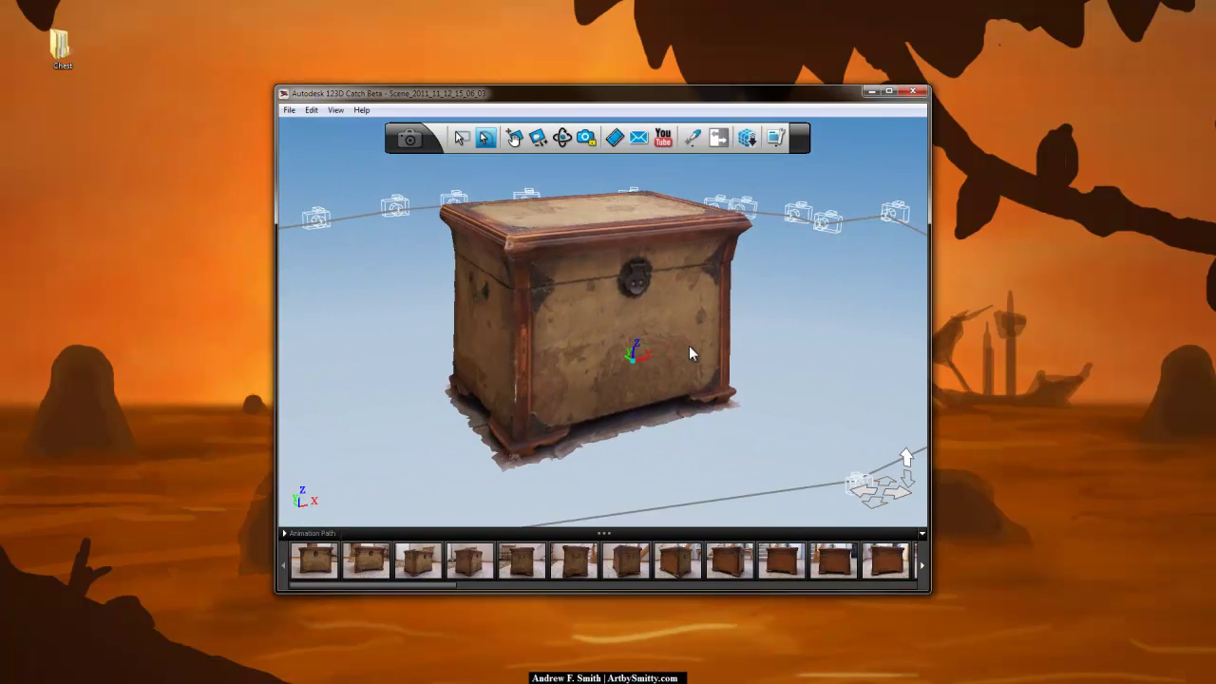
middle_click_drag(803, 380, 373, 295)
middle_click_drag(813, 328, 635, 369)
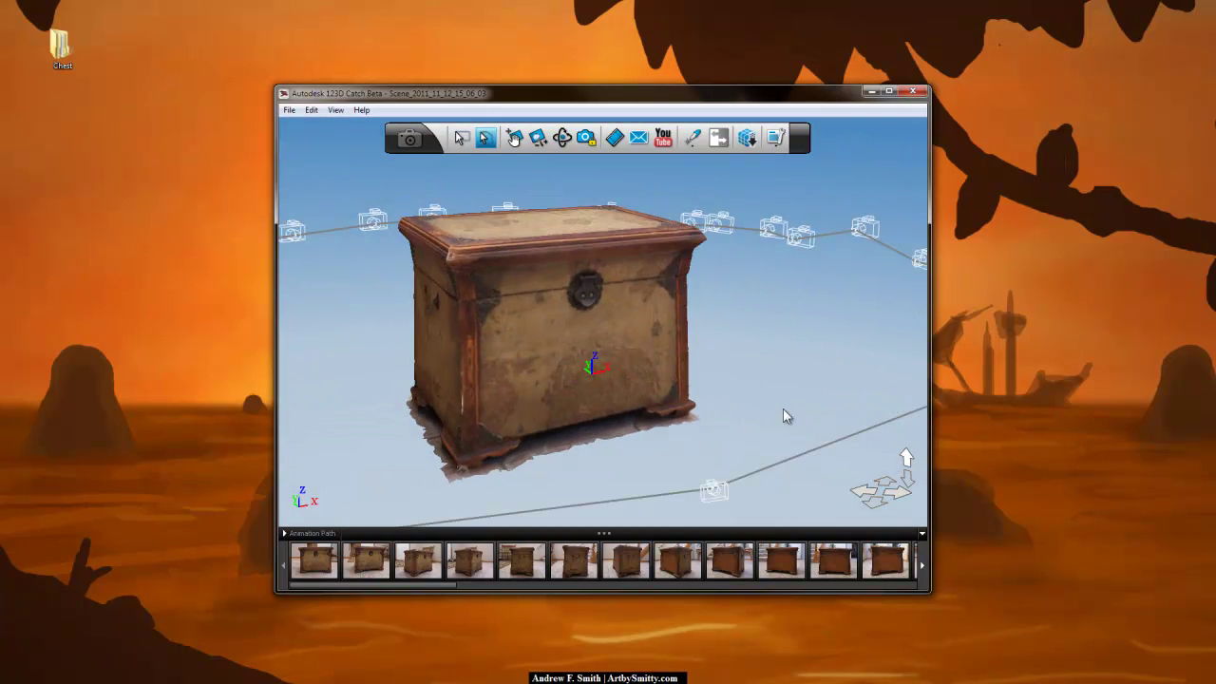
middle_click_drag(782, 408, 789, 434)
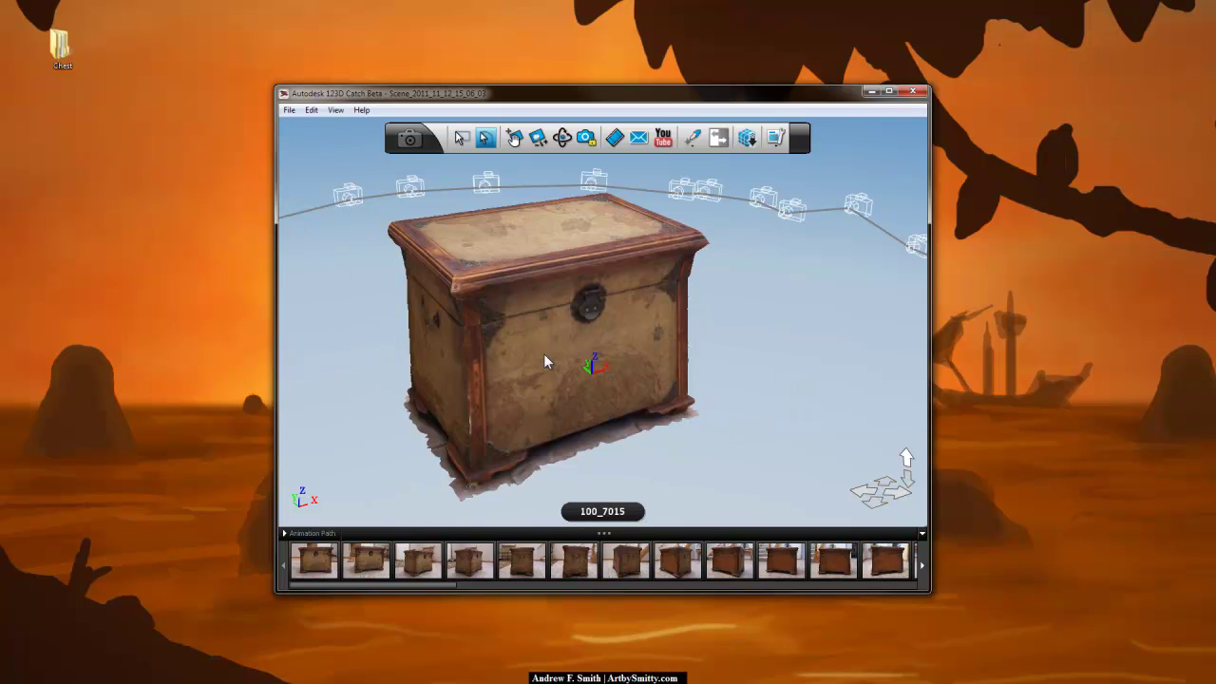
middle_click_drag(547, 361, 637, 271)
middle_click_drag(652, 331, 608, 302)
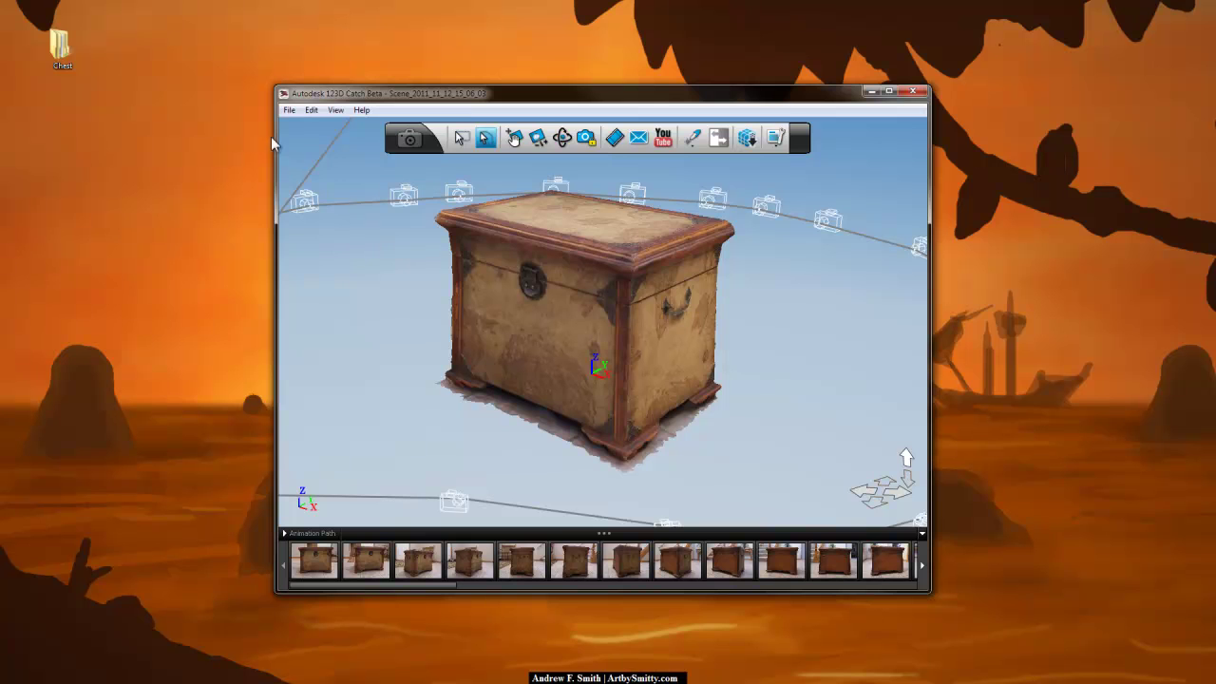
Export the scene in OBJ format under the file name Chest in the Demo folder
left_click(288, 110)
left_click(332, 187)
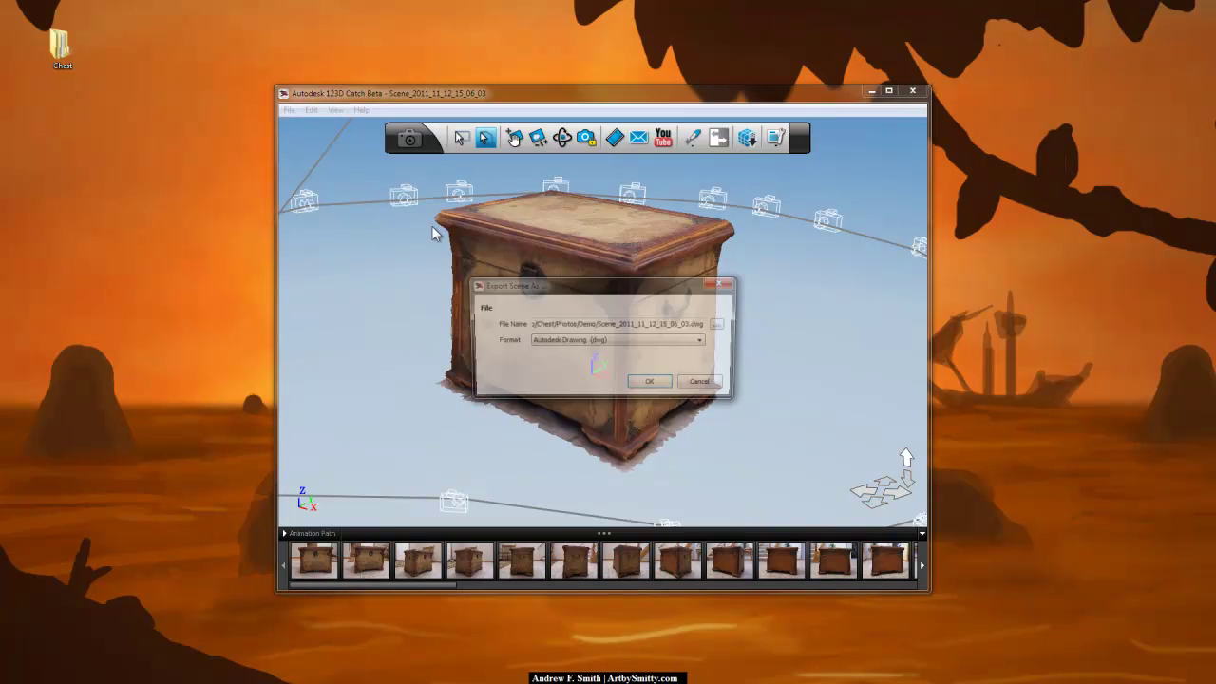
left_click(603, 342)
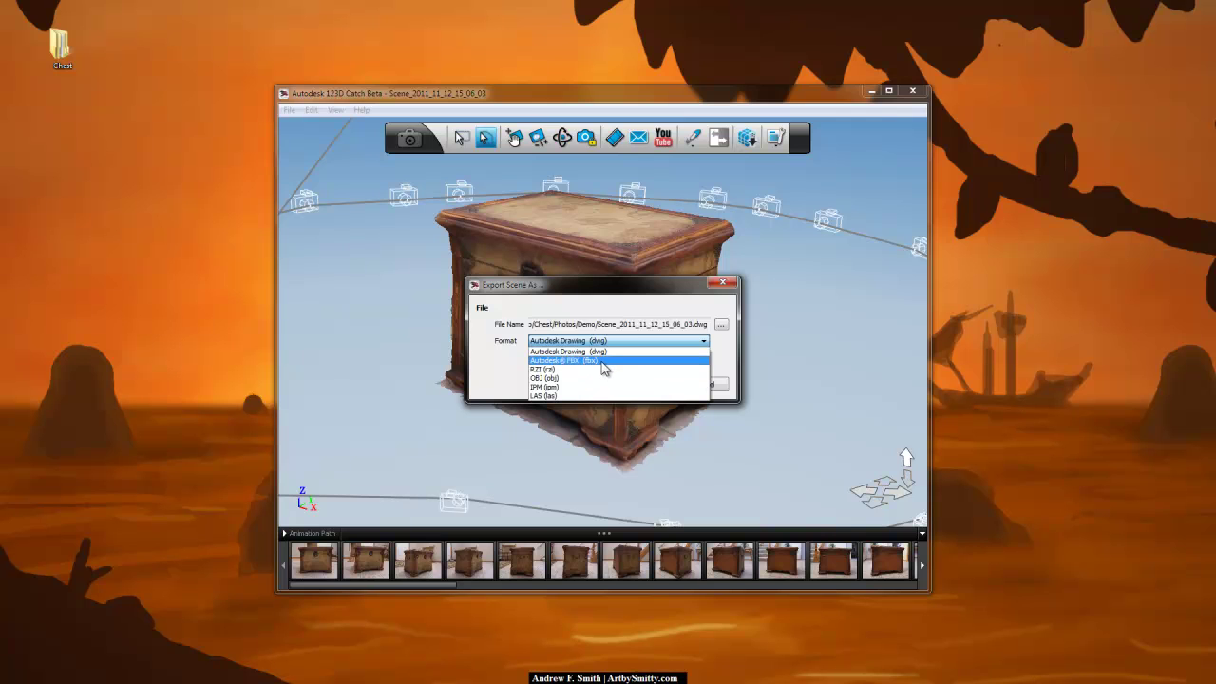
left_click(573, 379)
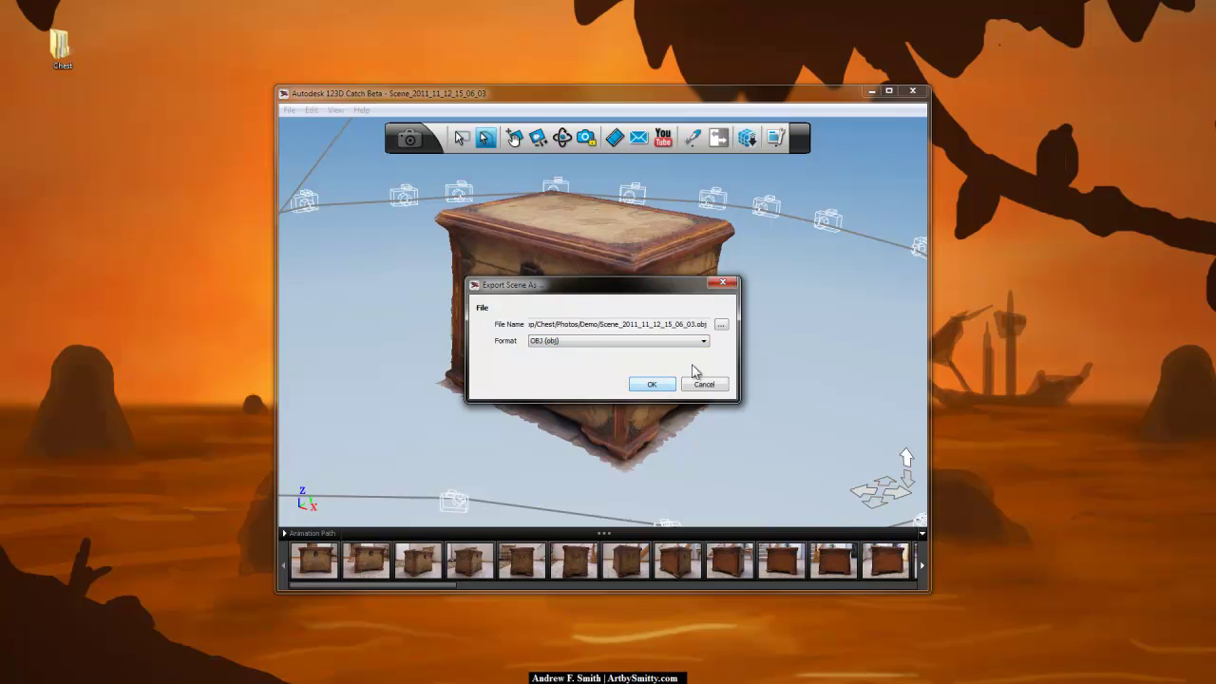
left_click(720, 325)
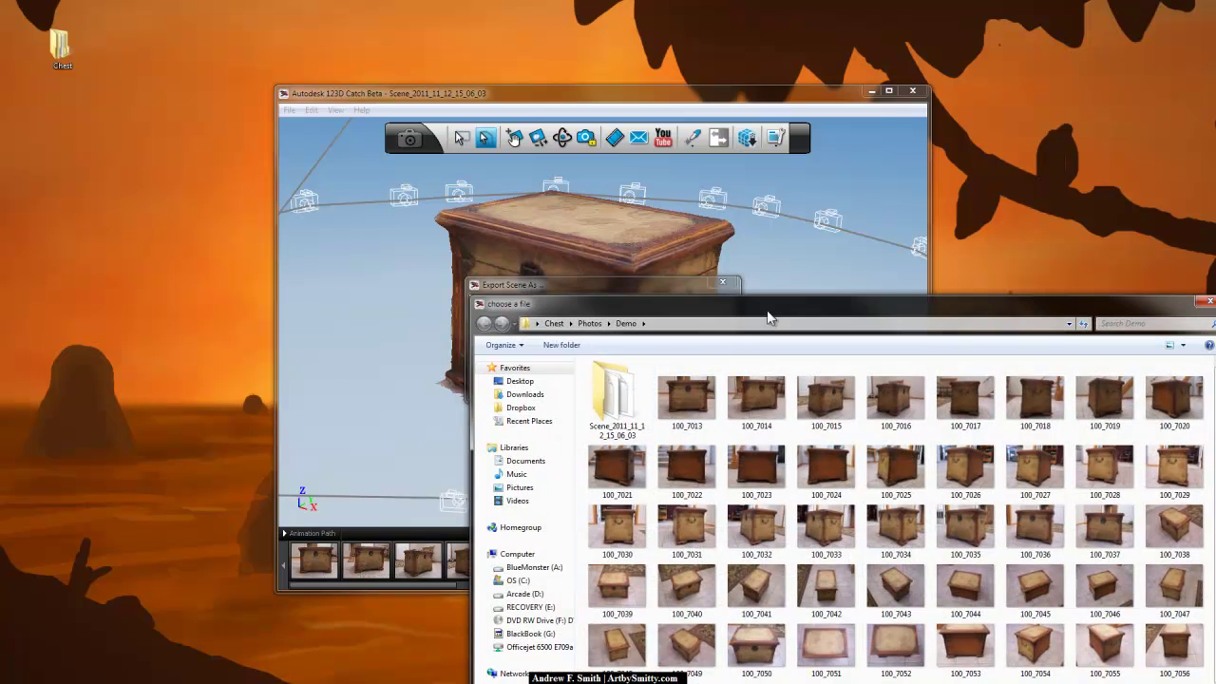
left_click_drag(766, 310, 550, 128)
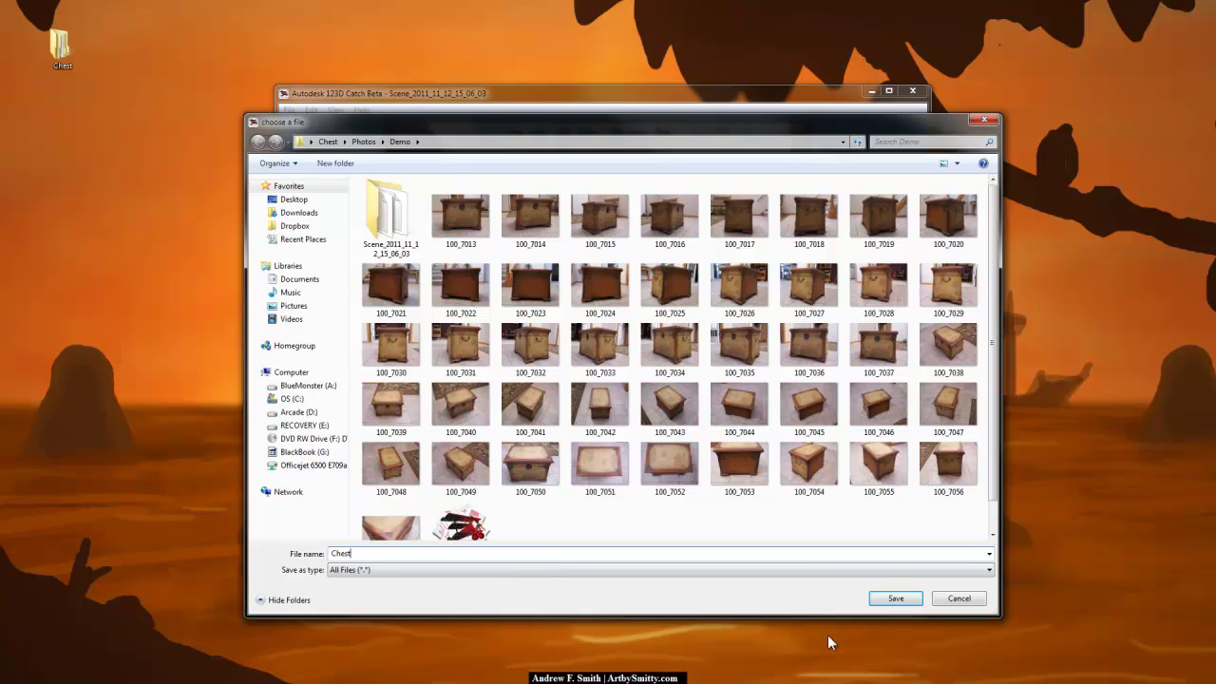
left_click(881, 601)
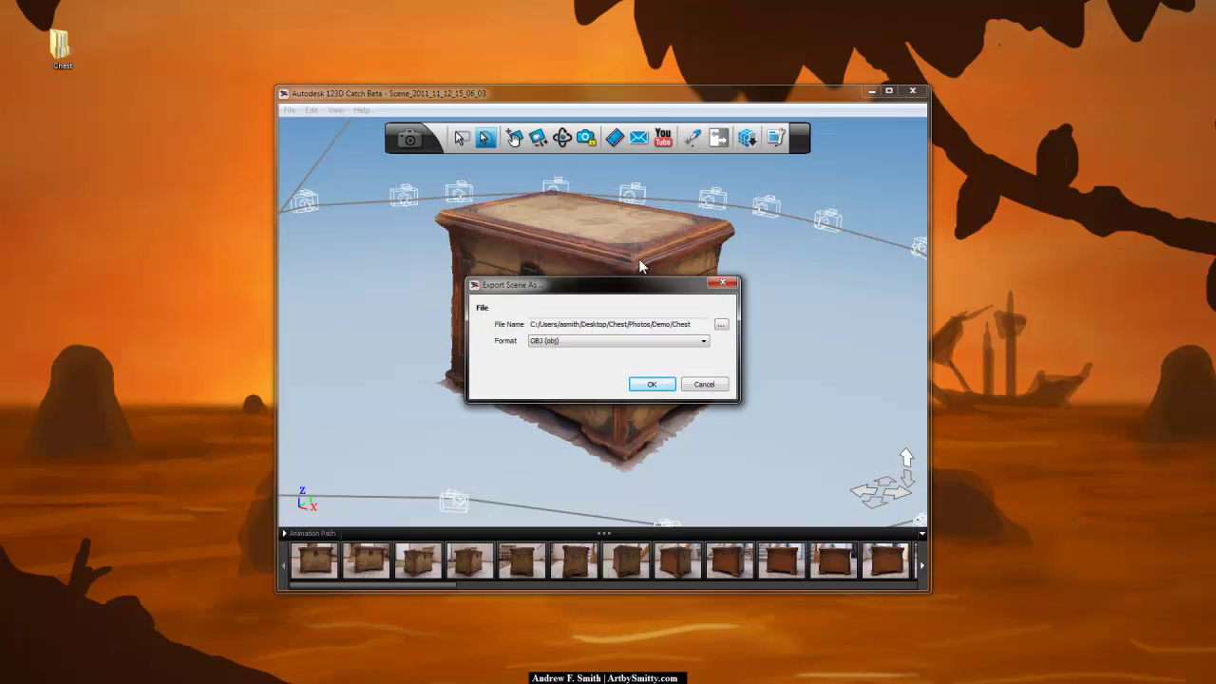
left_click(652, 383)
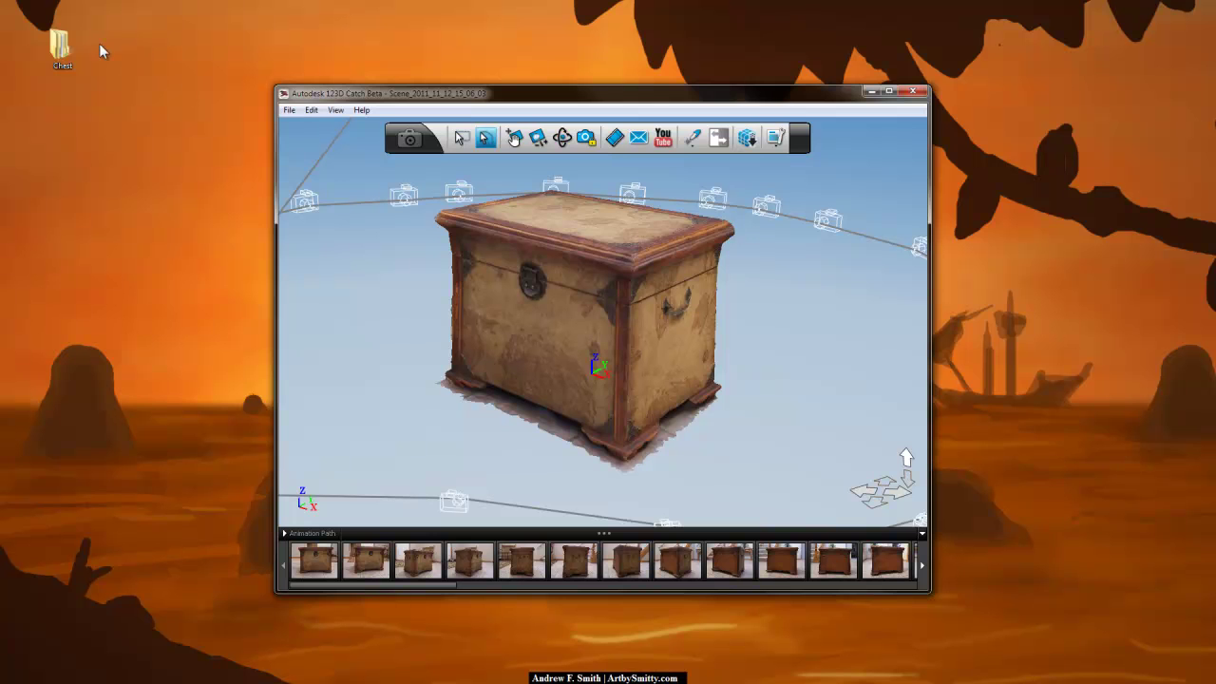
Browse to the Demo folder inside Chest > Photos and locate the exported Chest.obj and Chest_tex.mtl files
double_click(59, 45)
double_click(657, 217)
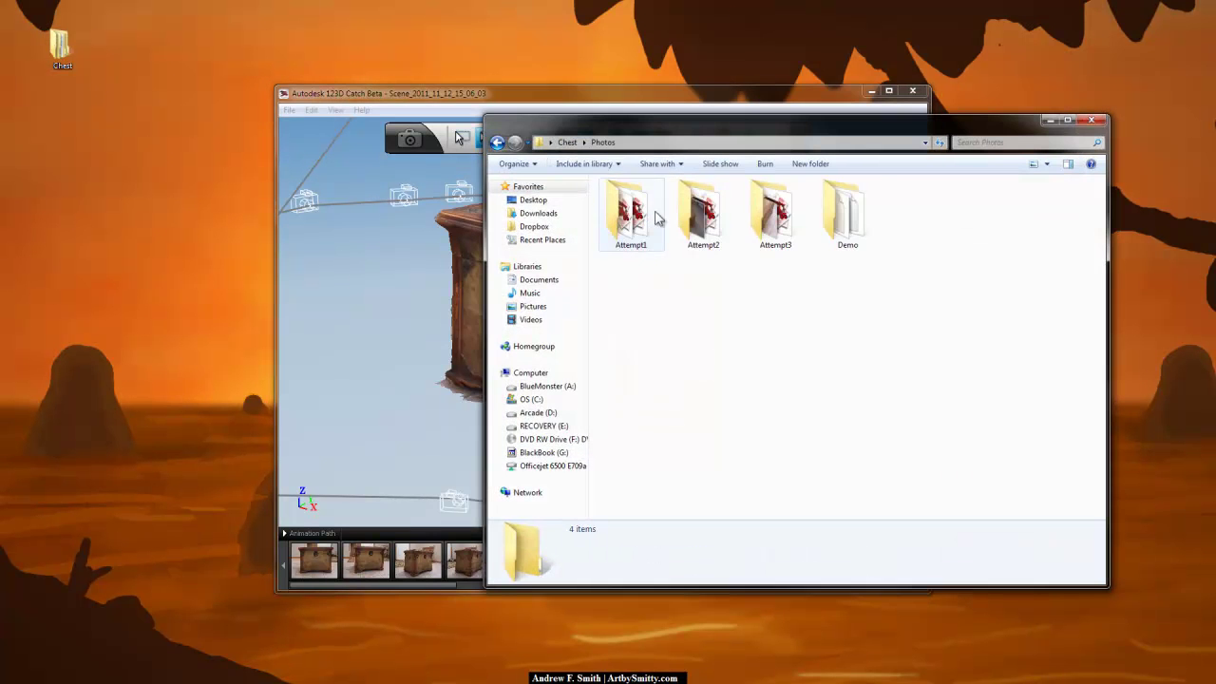
double_click(846, 215)
scroll(836, 399, "down", 3)
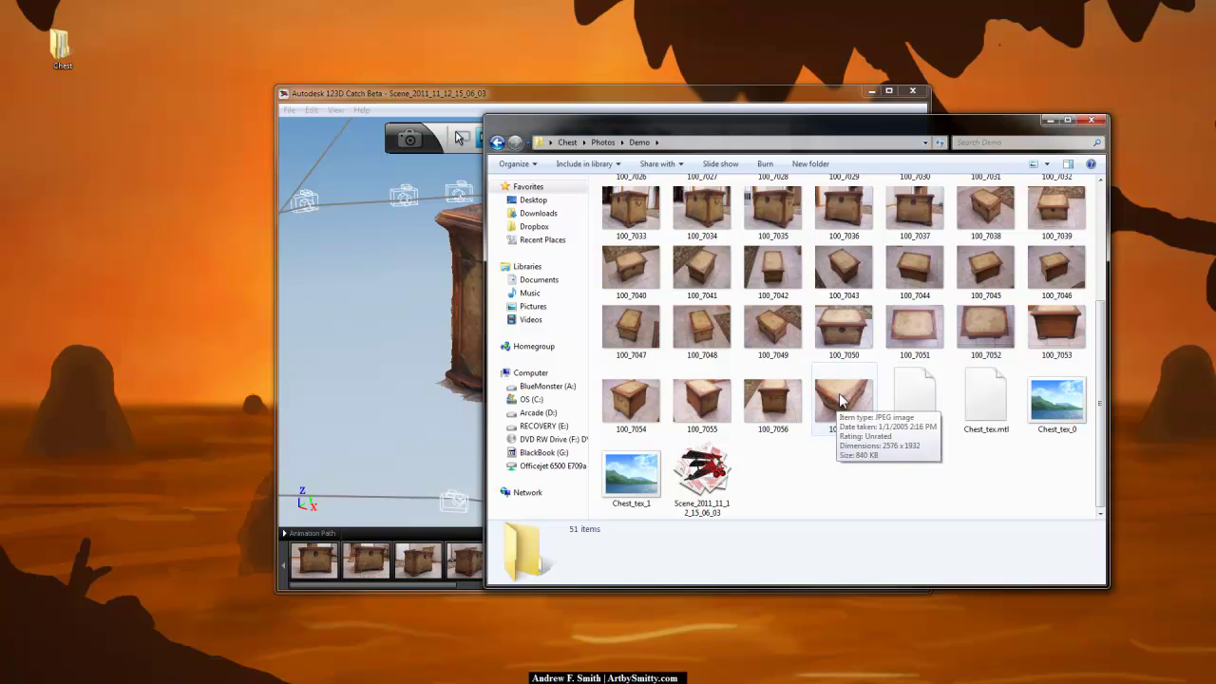
left_click(915, 399)
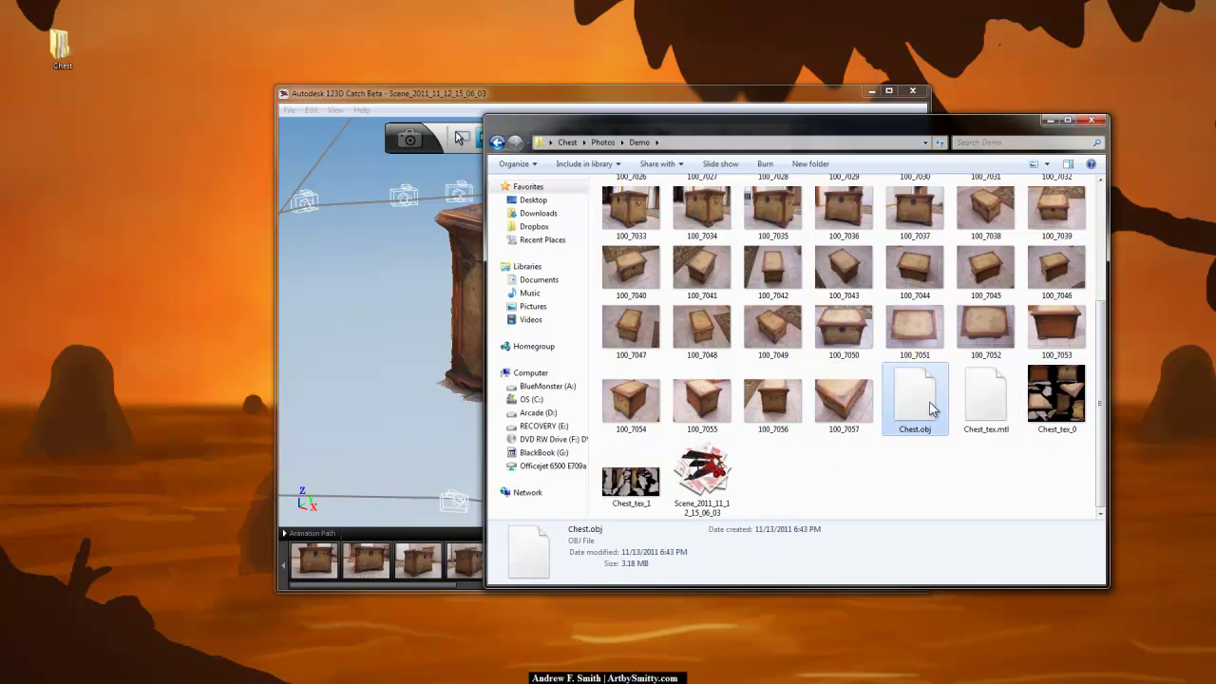
left_click(978, 414)
left_click_drag(891, 144, 803, 141)
left_click(909, 453)
View the exported textures Chest_tex_0 and Chest_tex_1 up close, compare them with the source photo, and close the image viewer
double_click(969, 394)
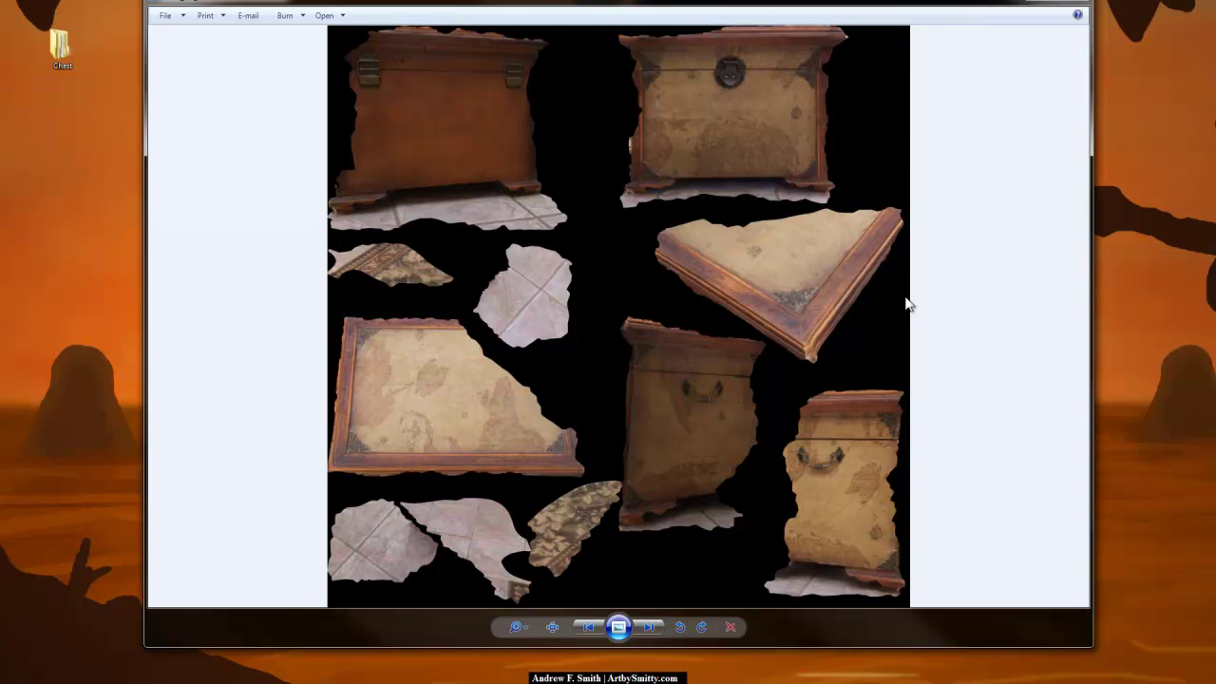
key("Right")
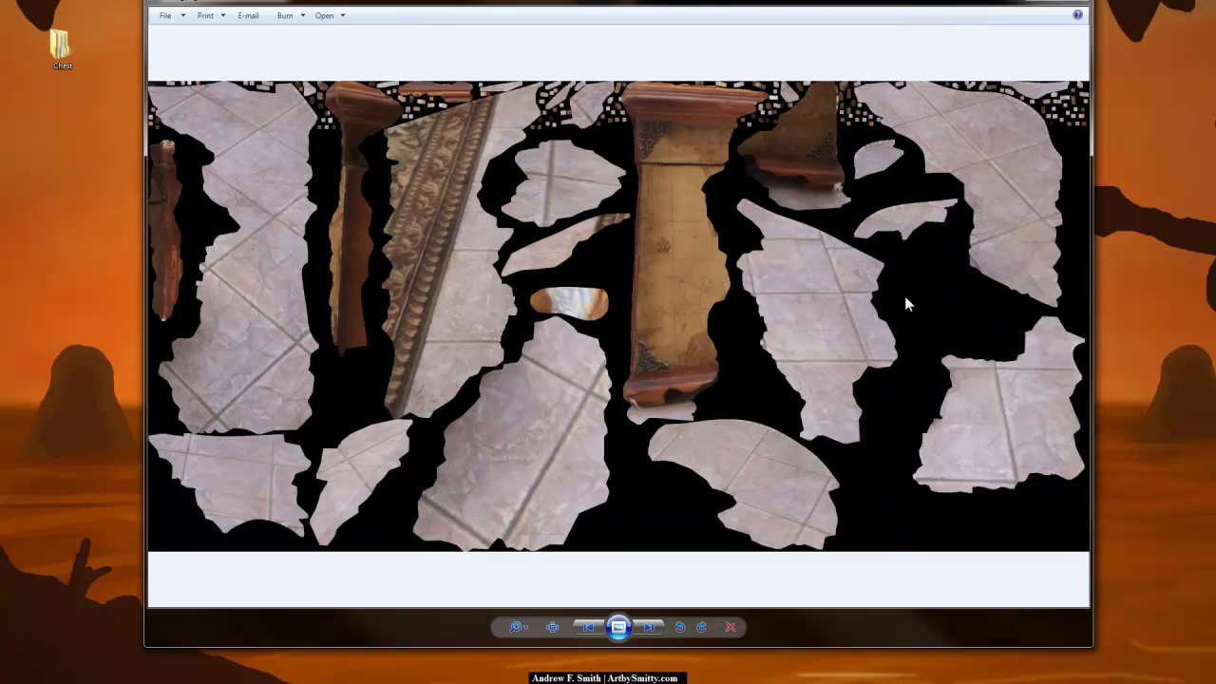
scroll(773, 326, "up", 3)
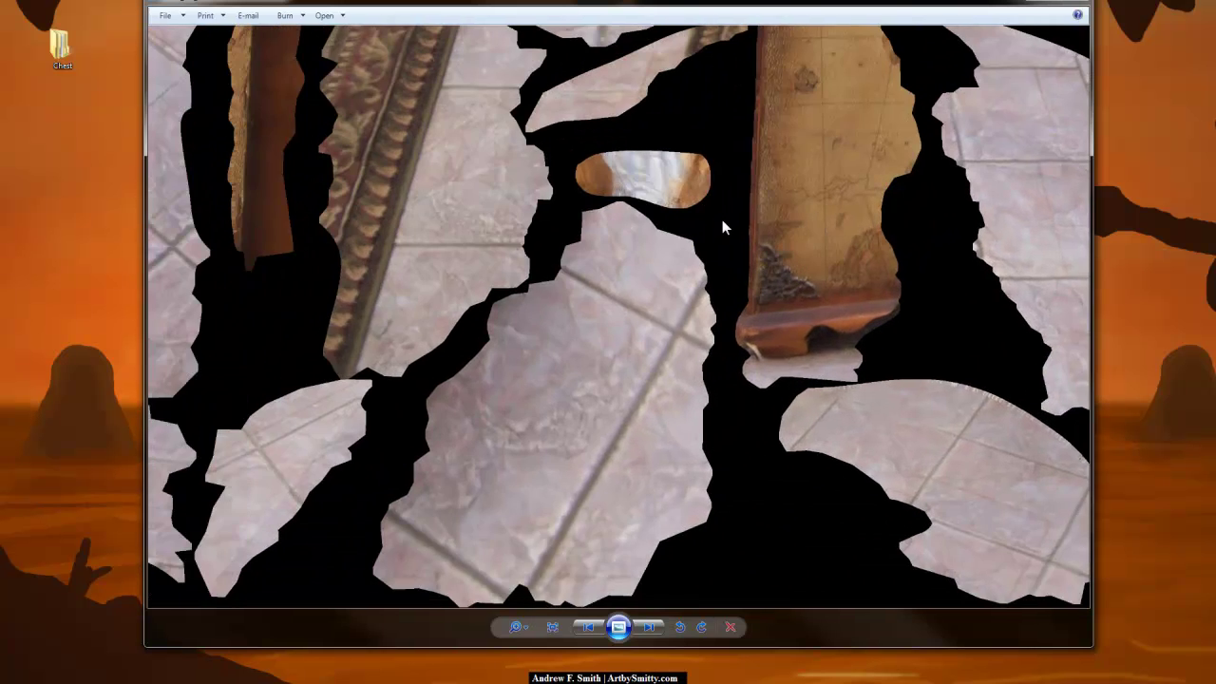
scroll(626, 363, "down", 3)
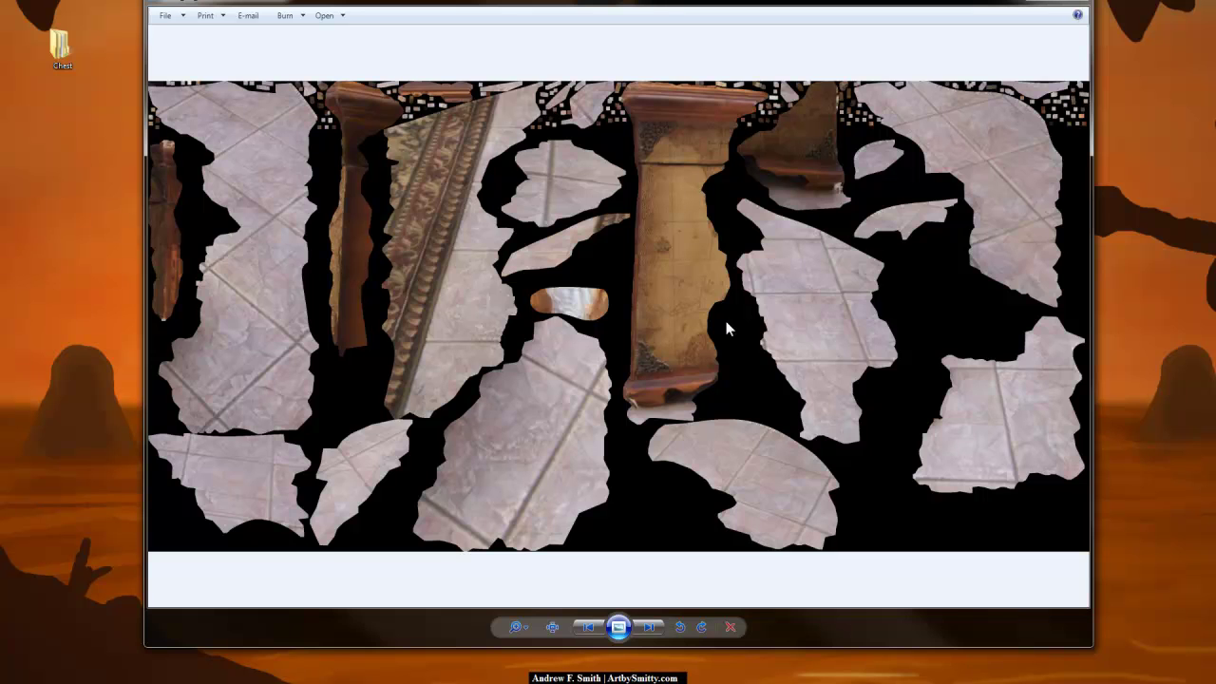
scroll(726, 321, "up", 3)
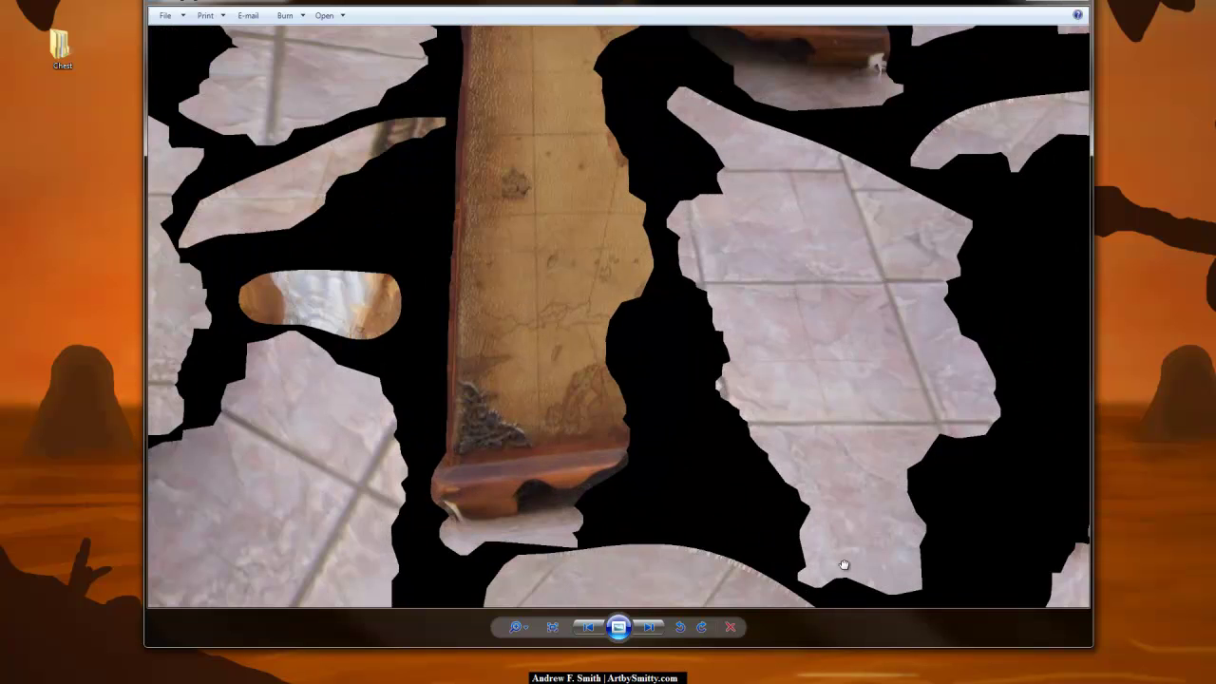
scroll(826, 258, "down", 3)
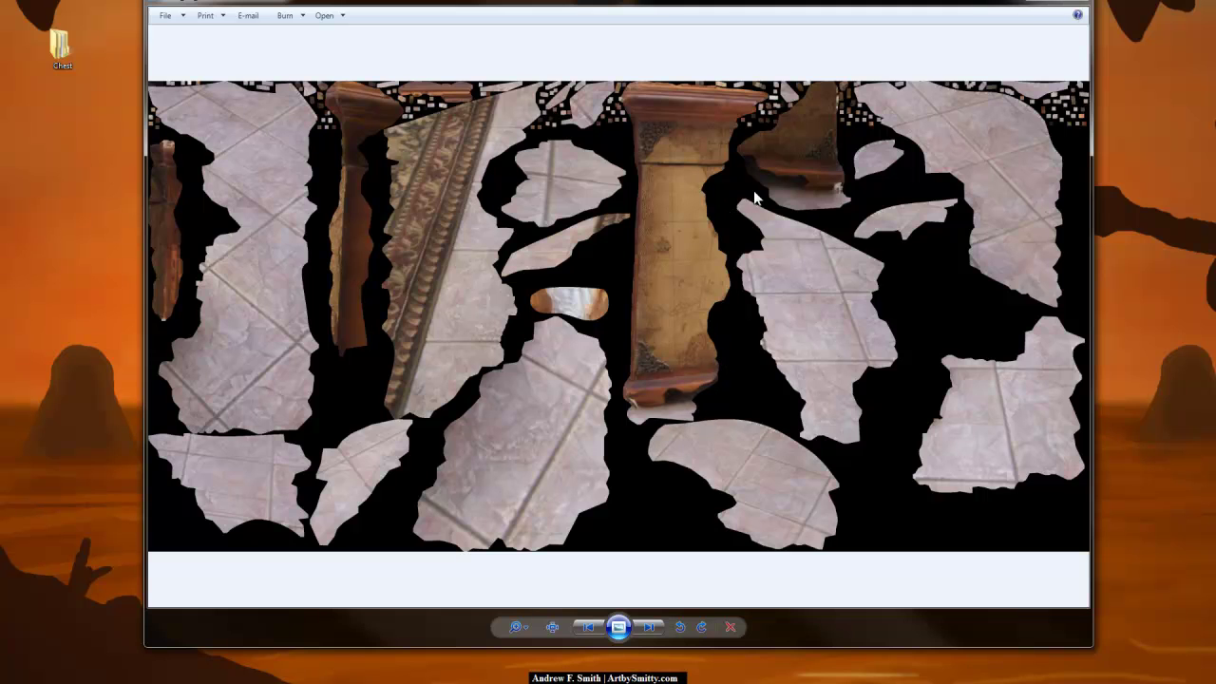
key("Right")
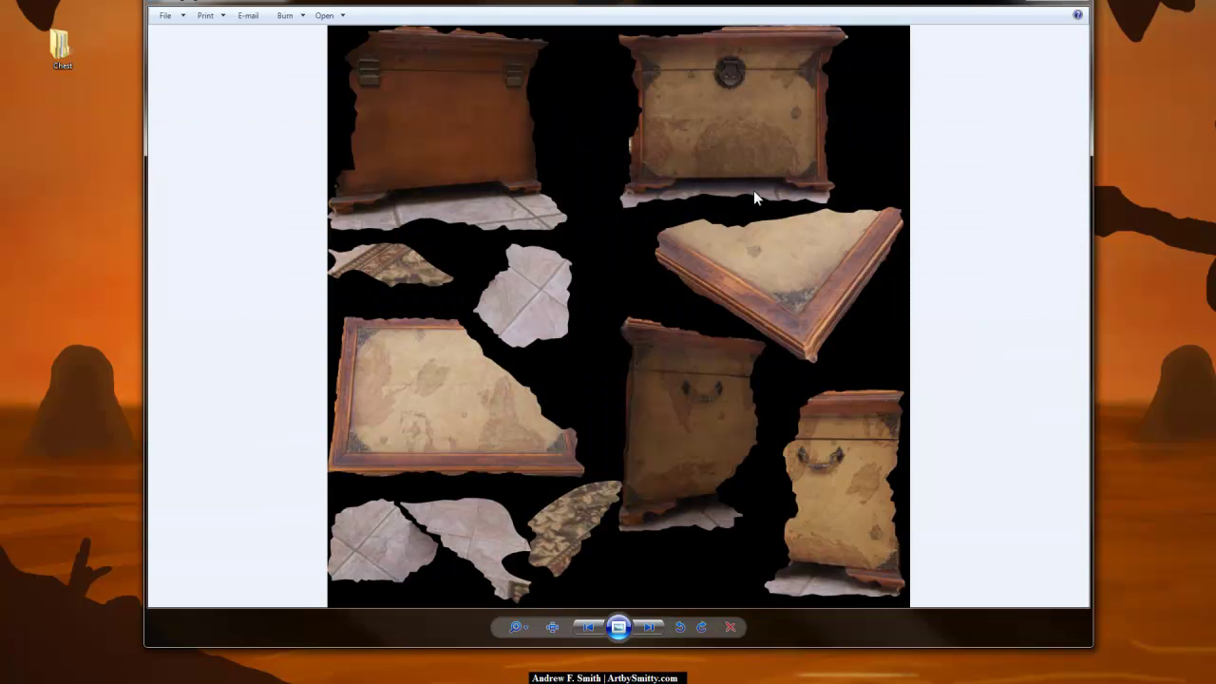
key("Right")
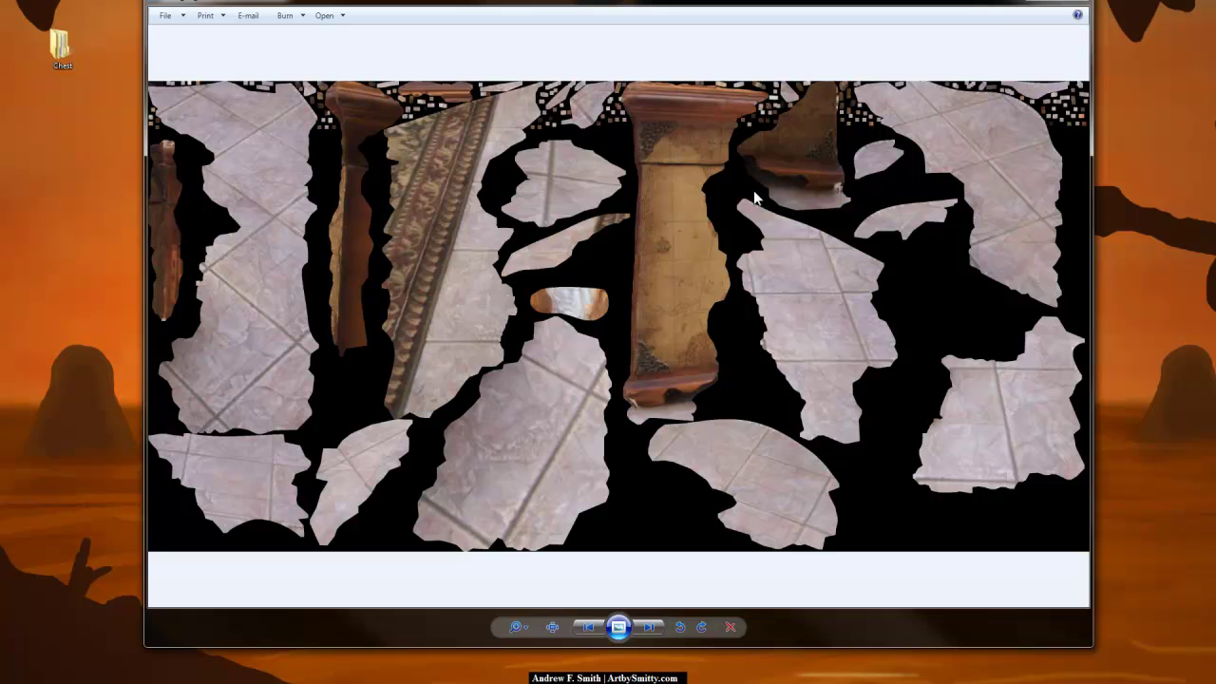
key("Right")
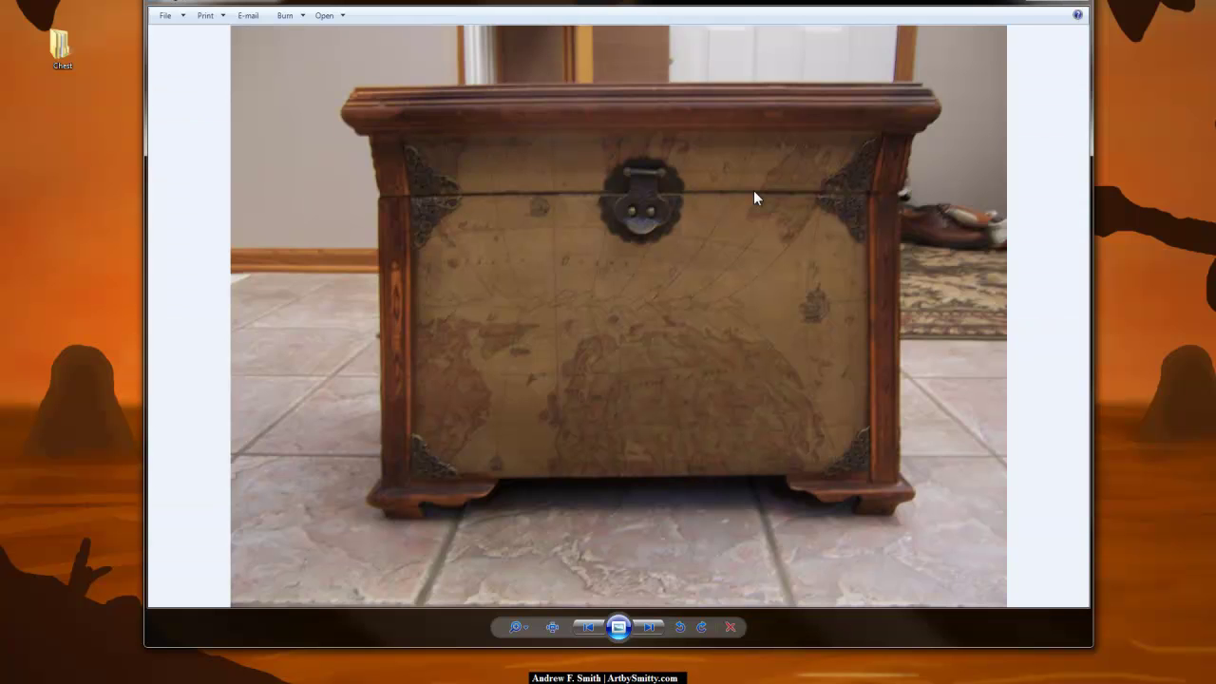
key("Right")
key("Right")
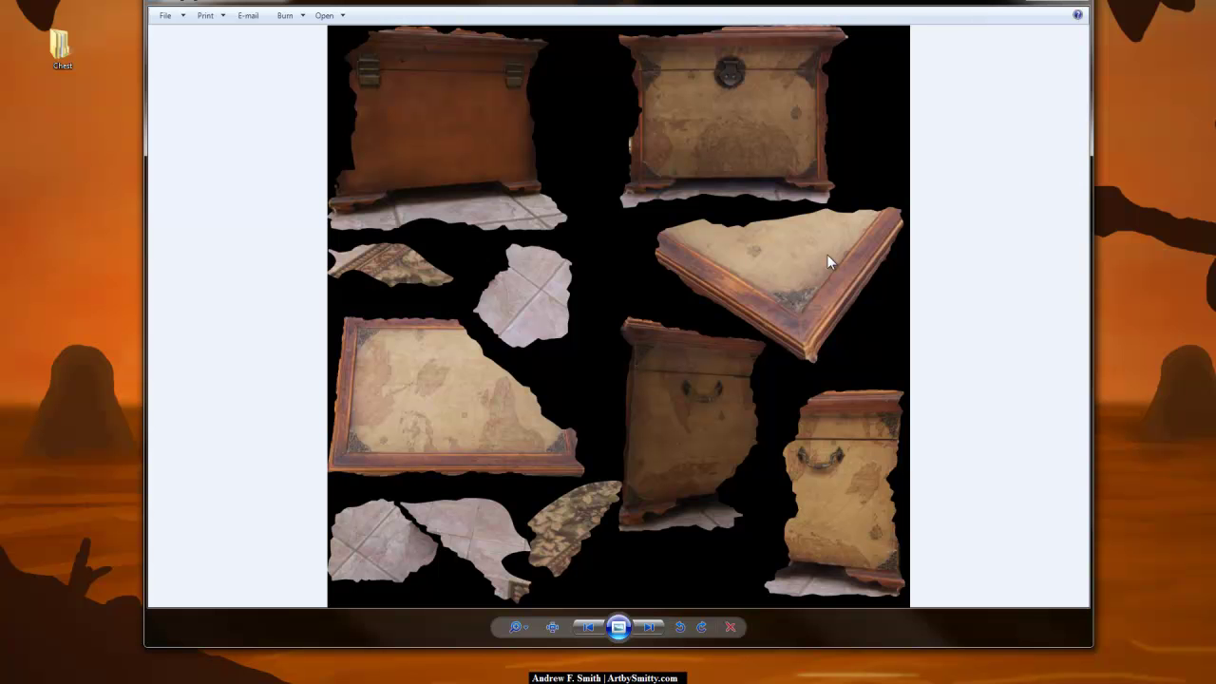
key("Right")
left_click(1076, 4)
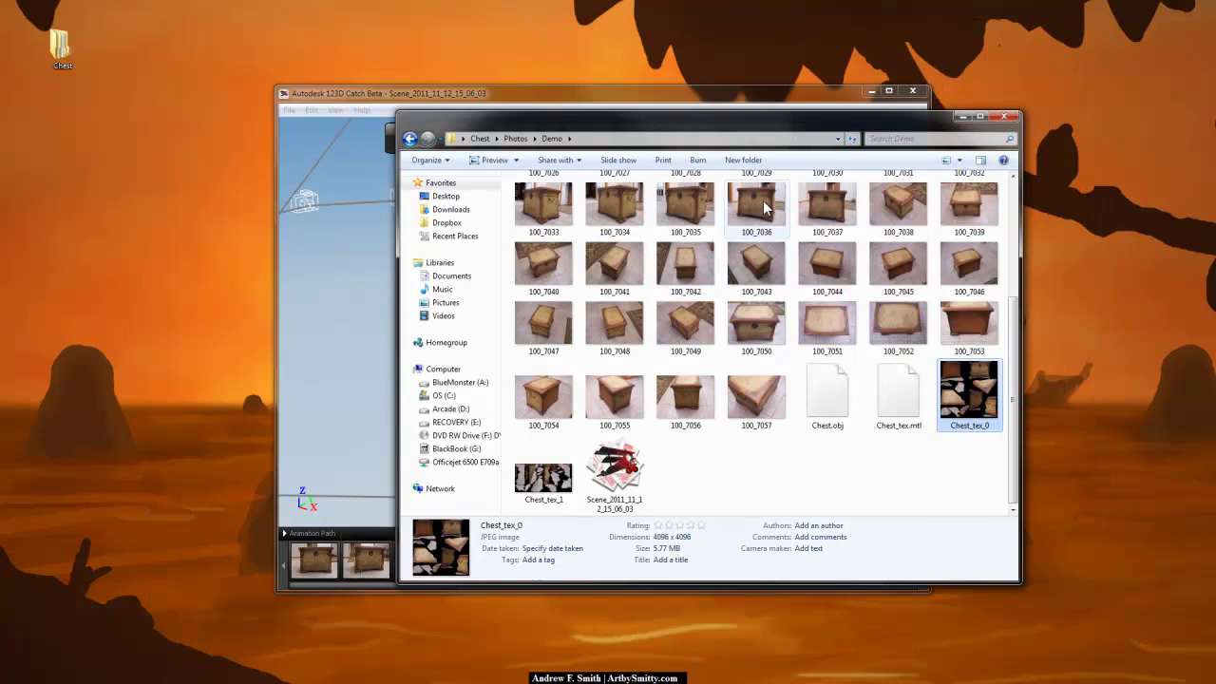
Minimize 123D Catch, switch to ZBrush, and reposition and widen its window on the desktop
left_click(809, 509)
left_click(602, 92)
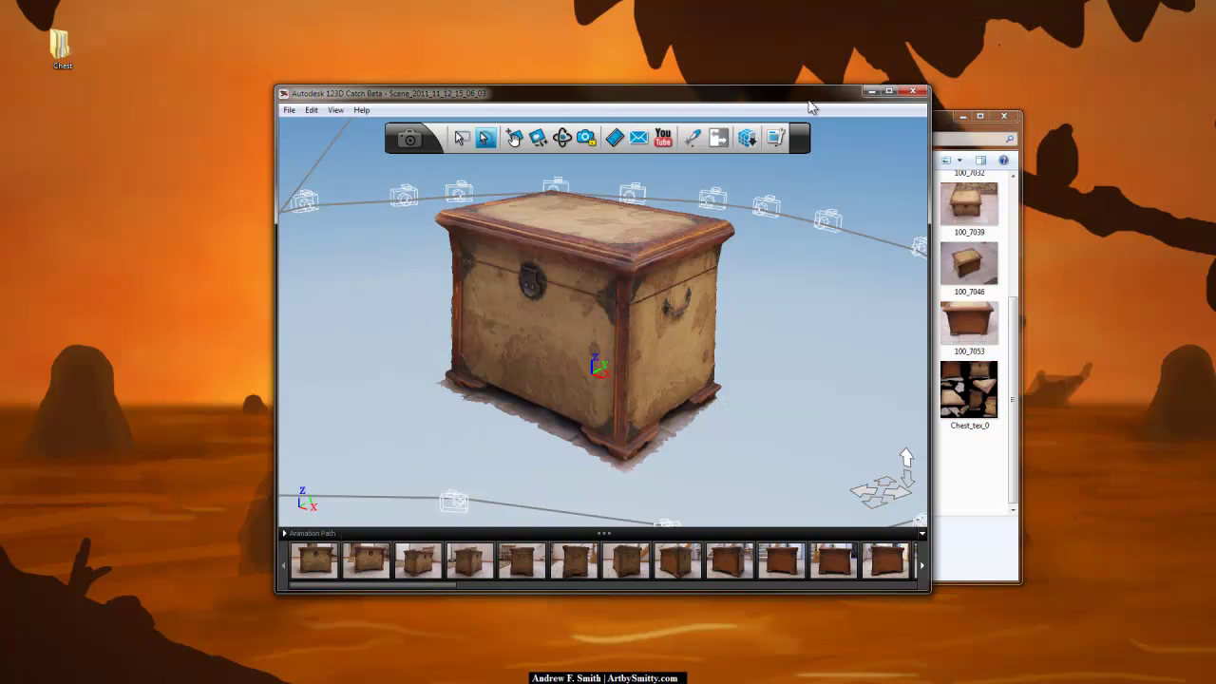
left_click(880, 98)
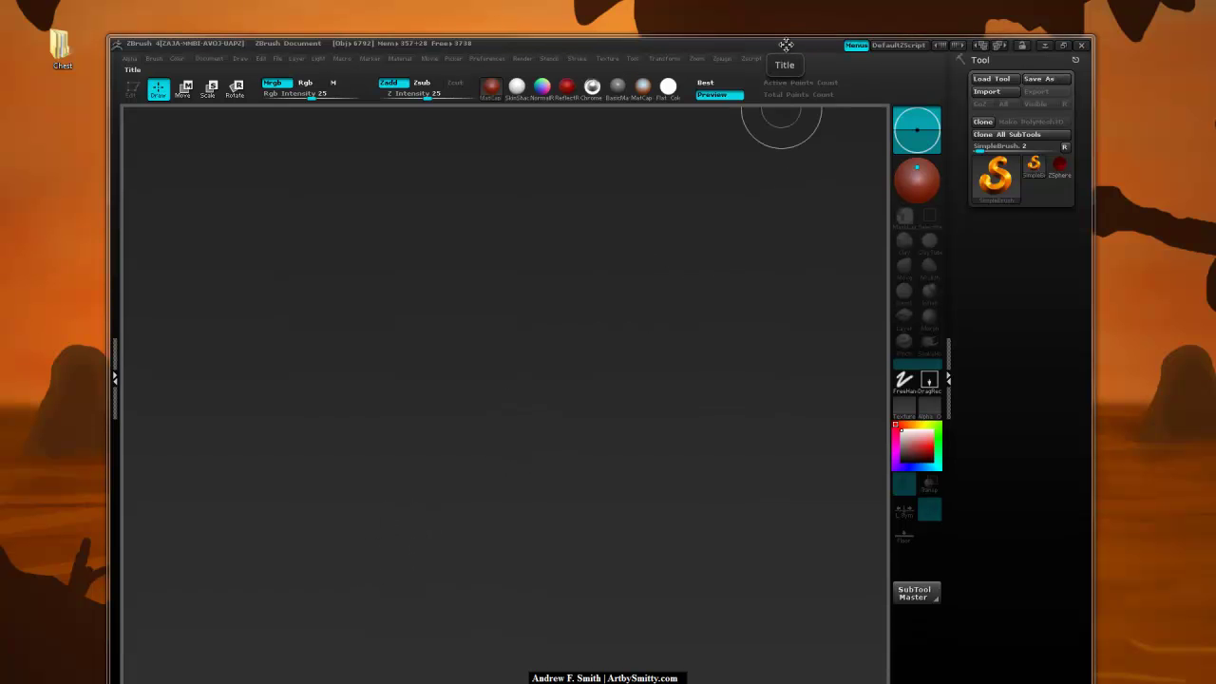
left_click_drag(785, 44, 786, 7)
left_click_drag(109, 1, 117, 21)
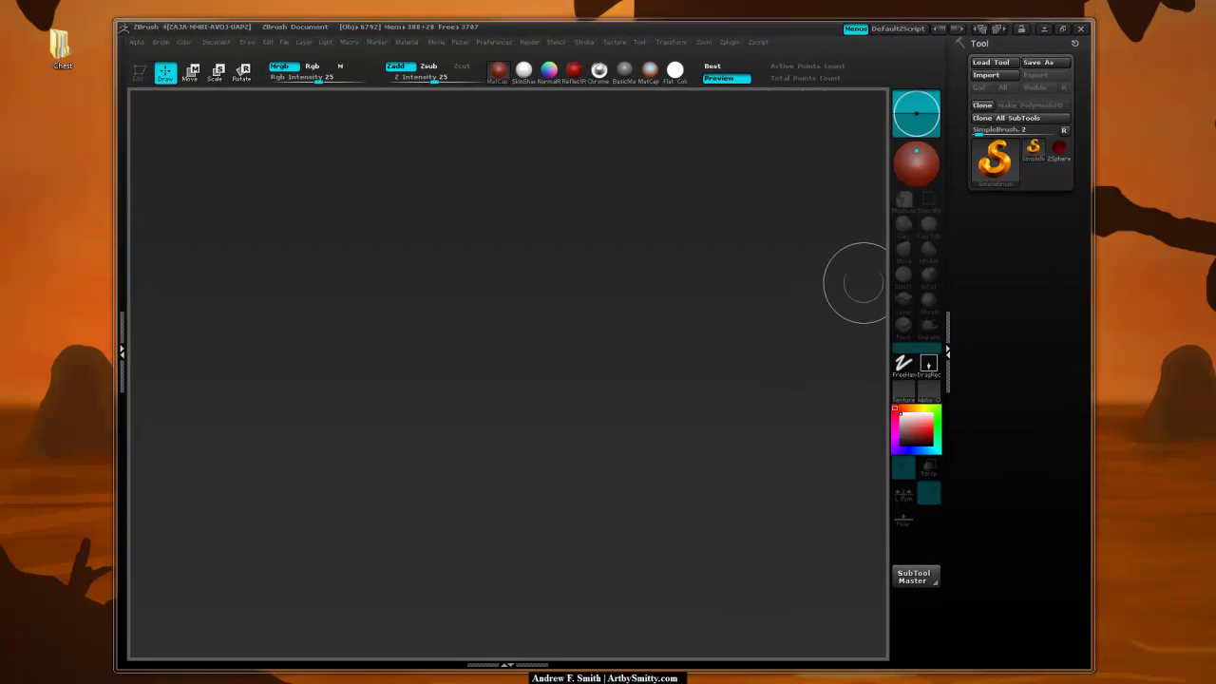
left_click_drag(1086, 669, 1152, 669)
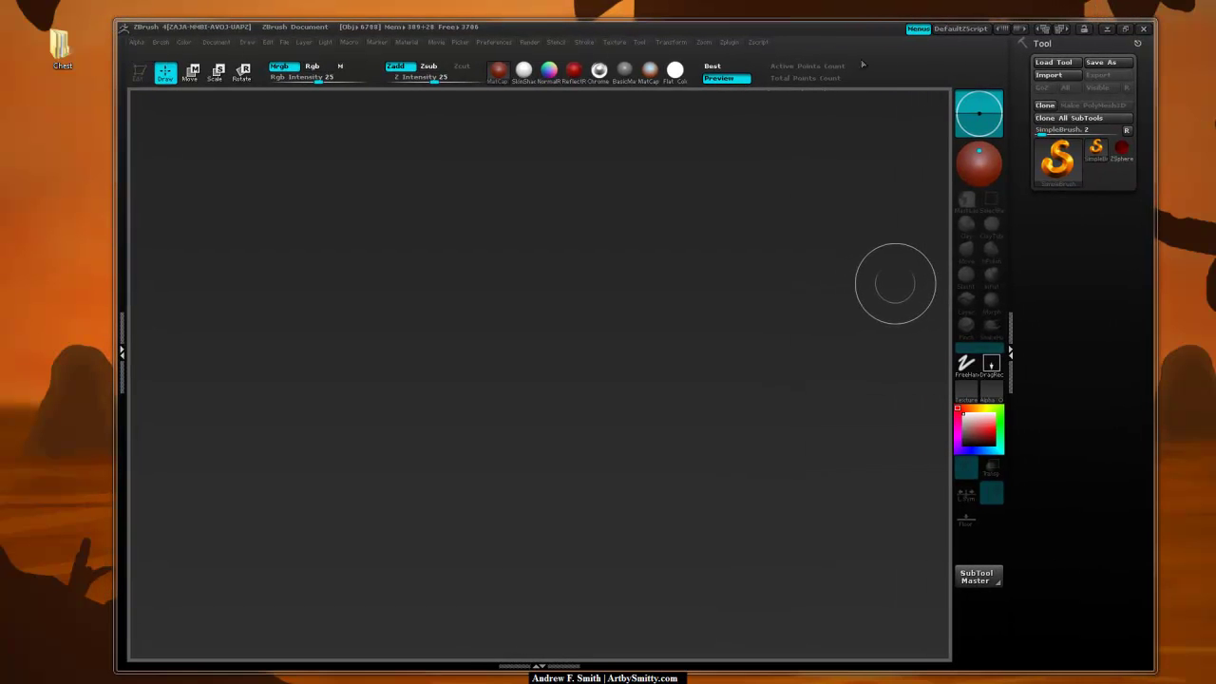
left_click_drag(854, 34, 837, 32)
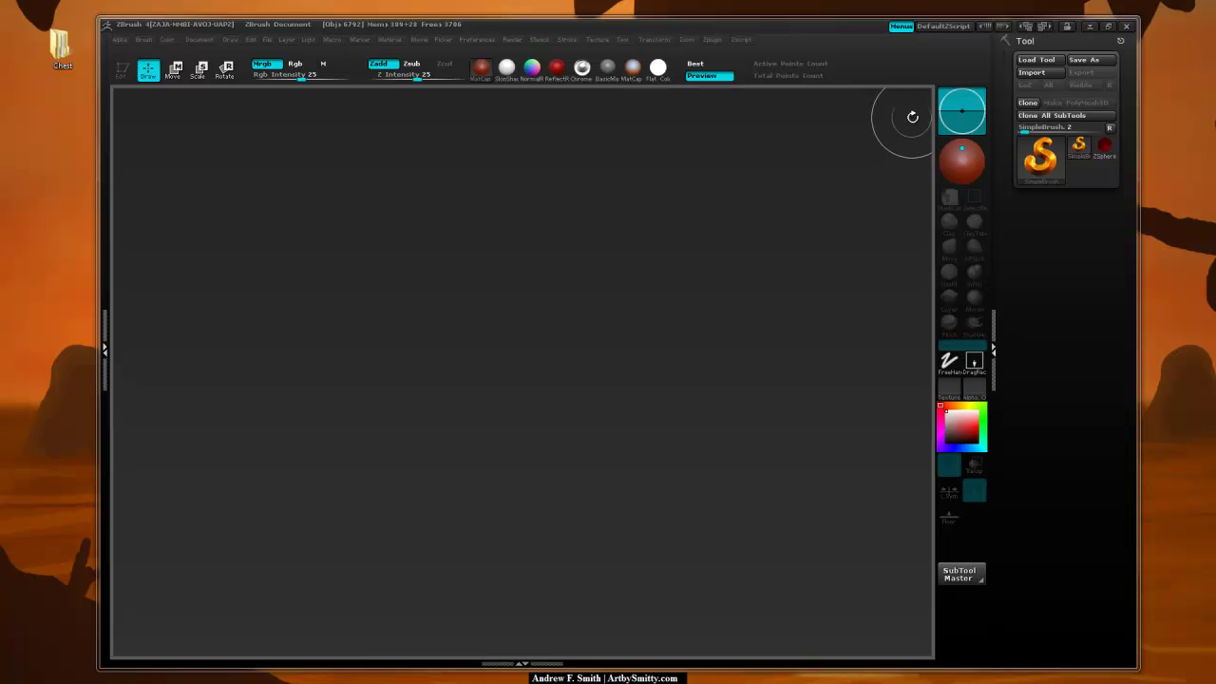
Import the 3D mesh Chest.obj from the Demo folder inside Chest > Photos on the desktop
left_click(1032, 72)
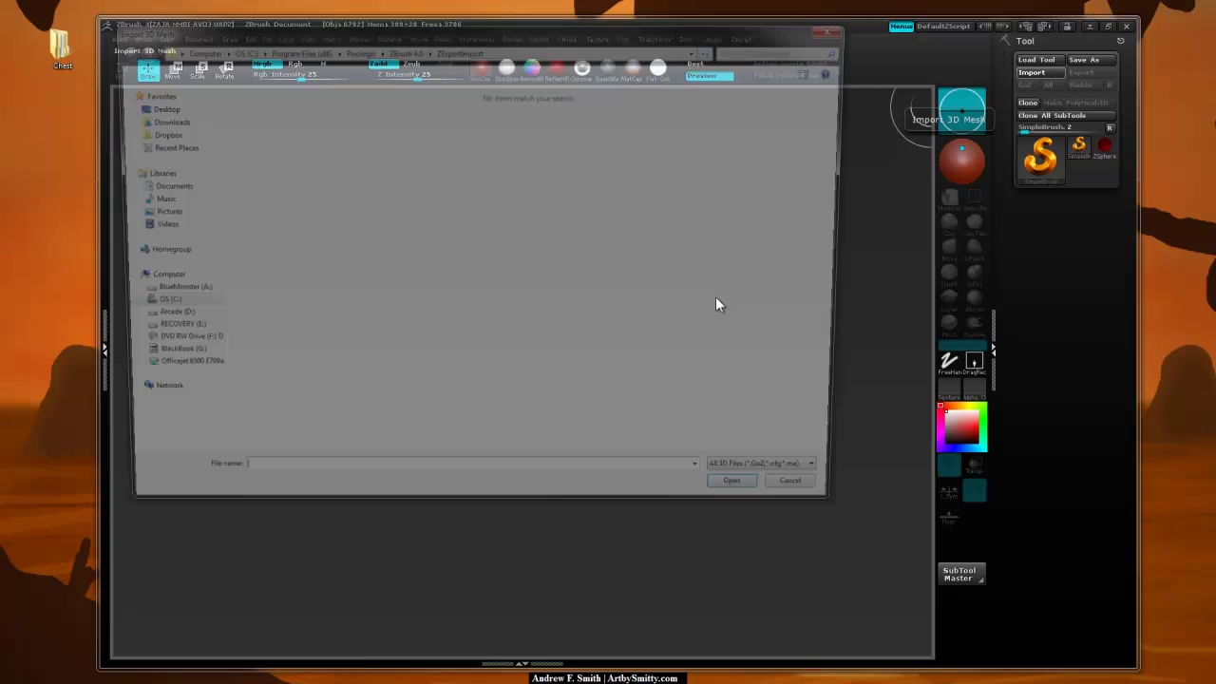
left_click(154, 106)
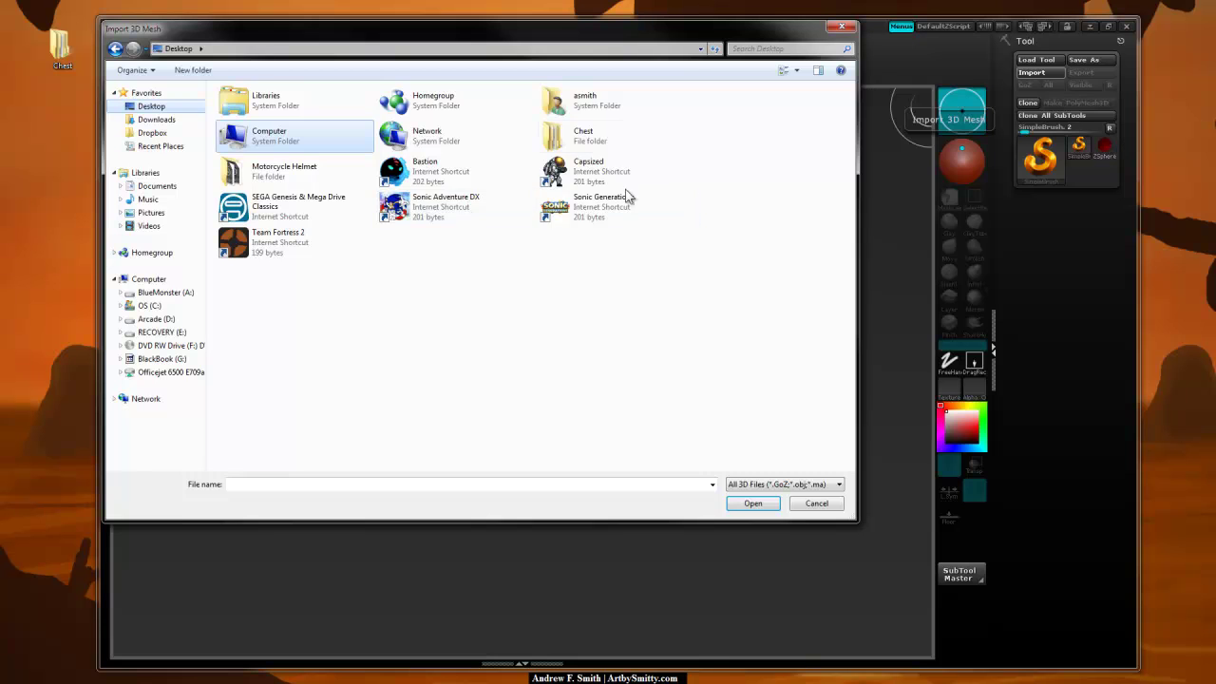
double_click(581, 136)
double_click(251, 141)
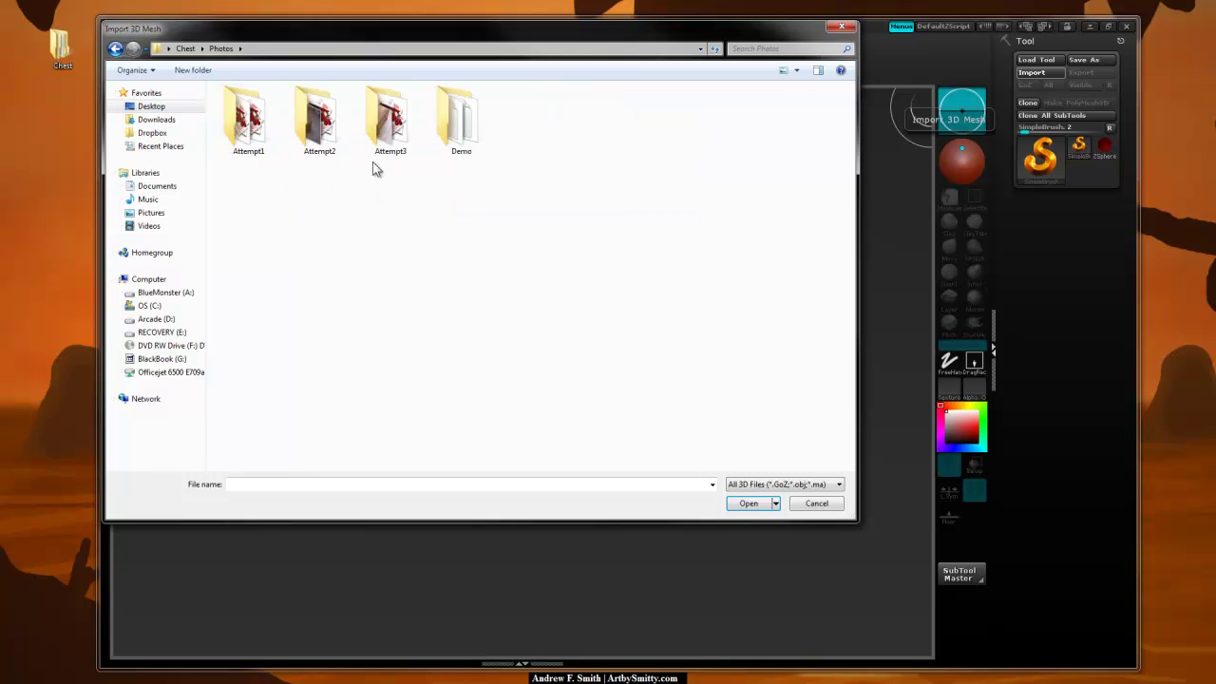
left_click(319, 129)
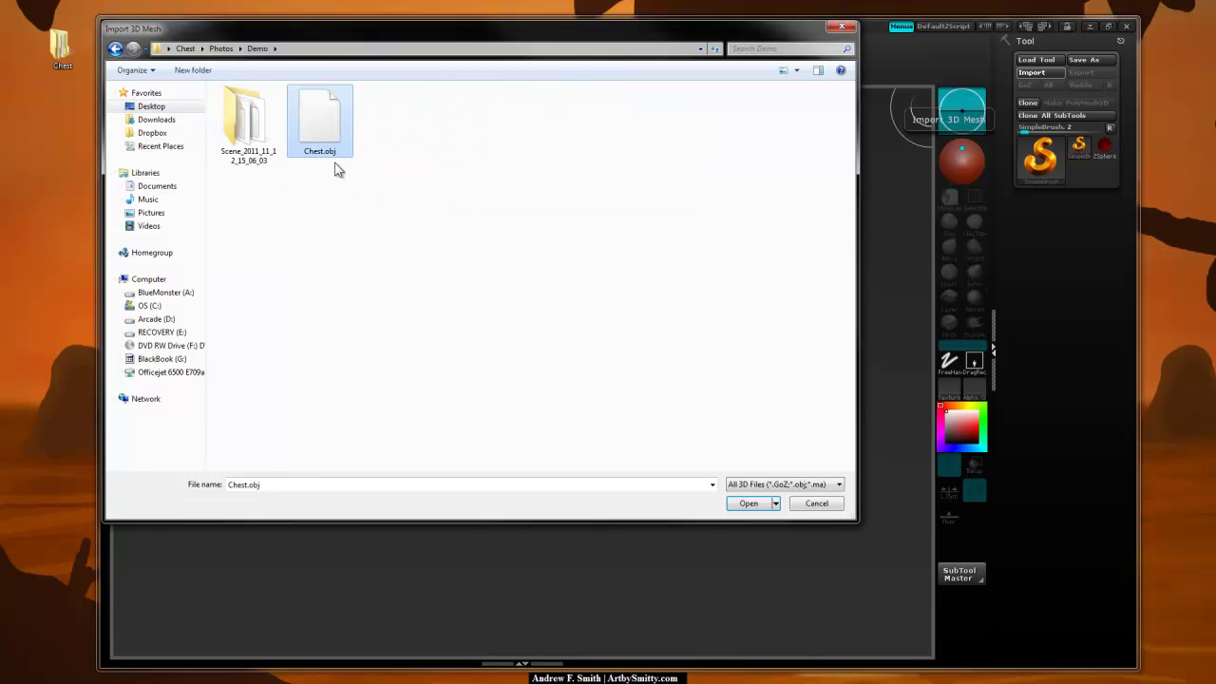
left_click(748, 502)
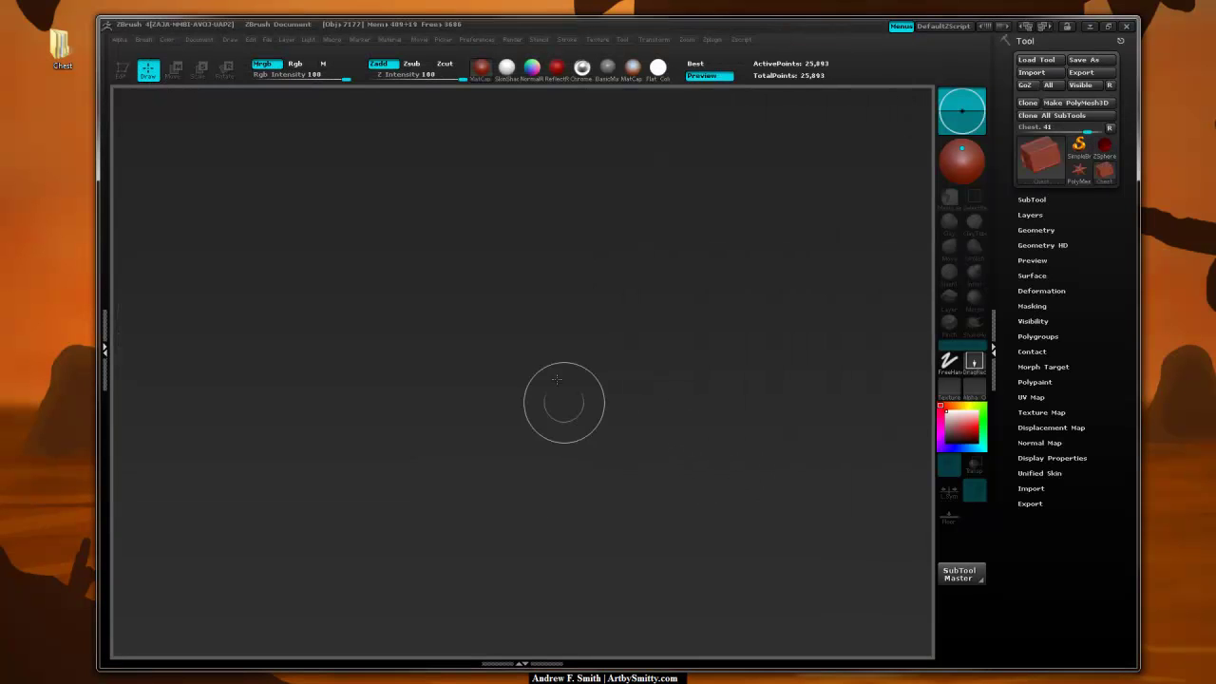
Draw the imported chest onto the canvas, enter Edit mode, and turn the model to show its front and side
left_click_drag(554, 359, 556, 651)
key("t")
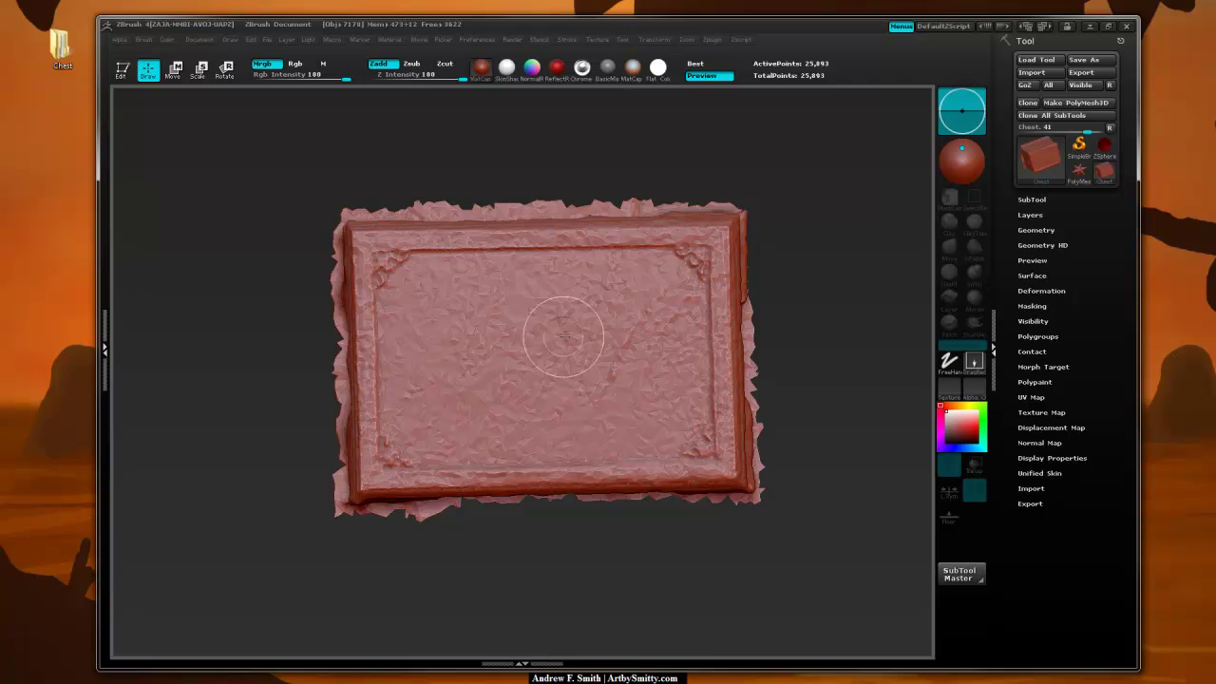
key("t")
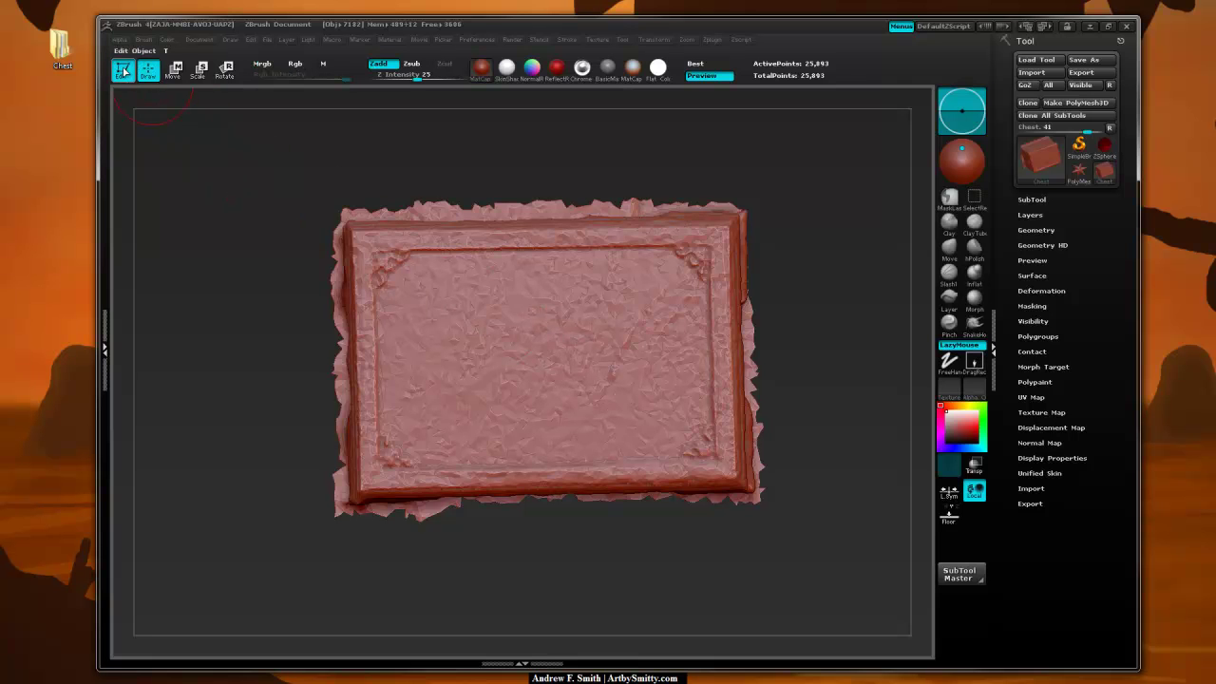
left_click_drag(830, 331, 829, 248)
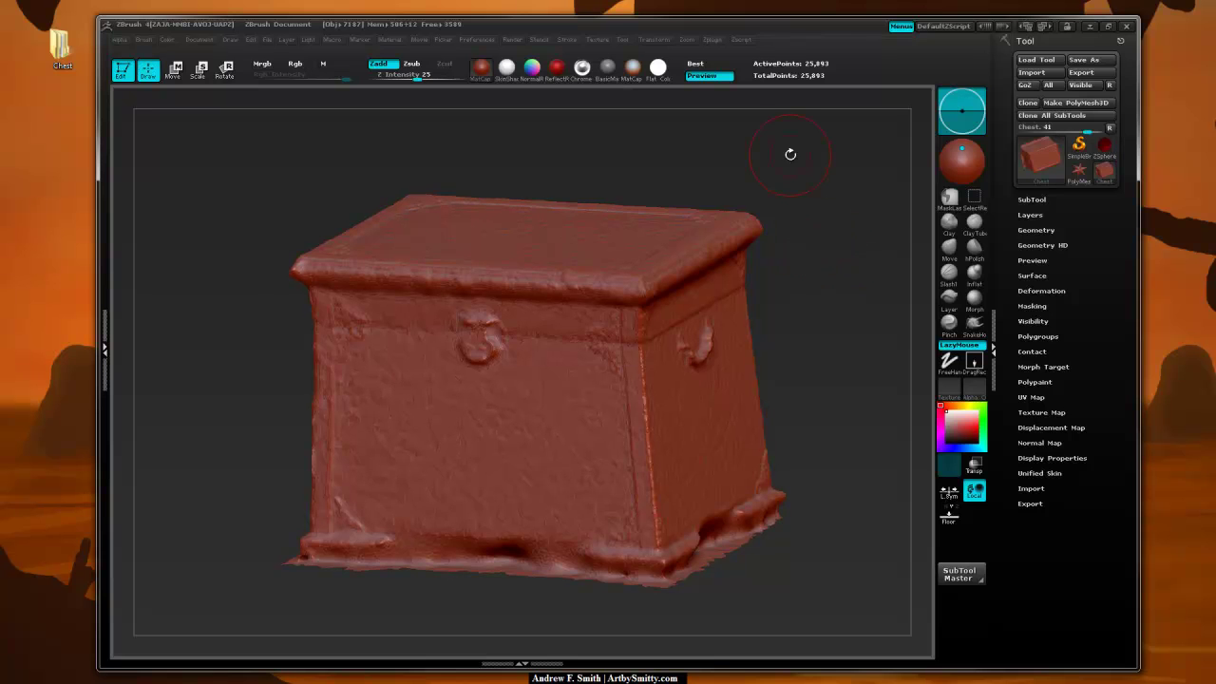
left_click_drag(790, 154, 790, 154)
left_click_drag(836, 255, 837, 265)
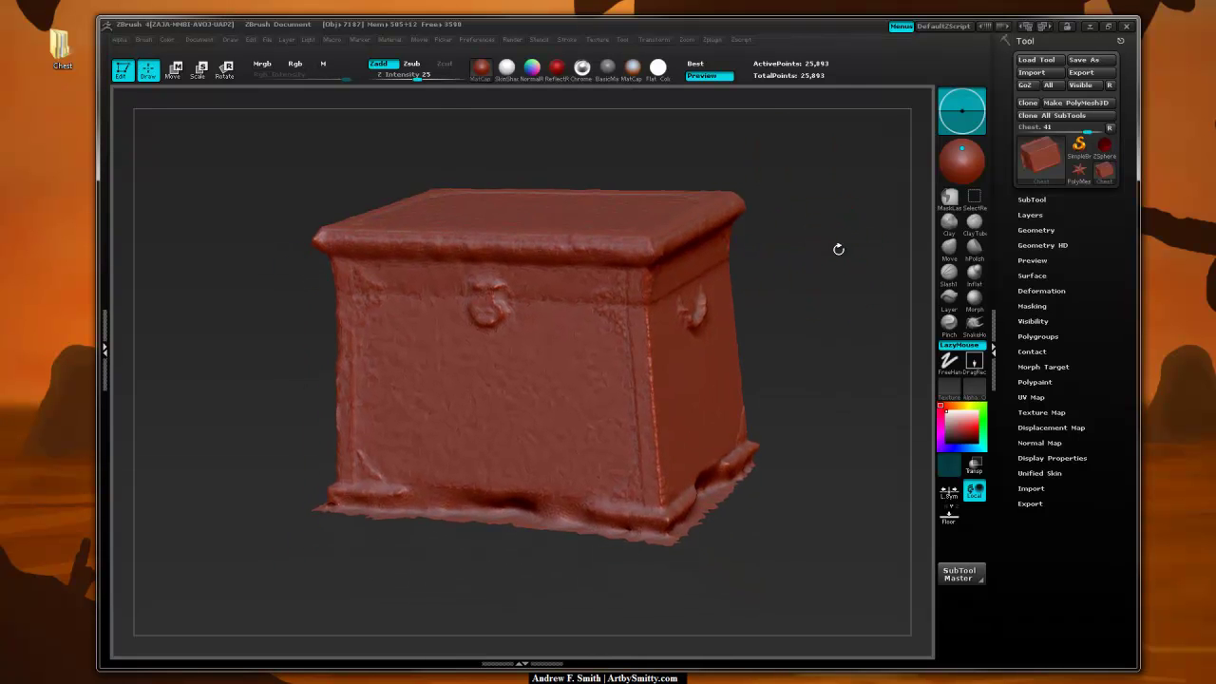
Switch the chest's material to SkinShade4 and view the mesh from both front corners
left_click_drag(837, 249, 689, 122)
left_click(506, 71)
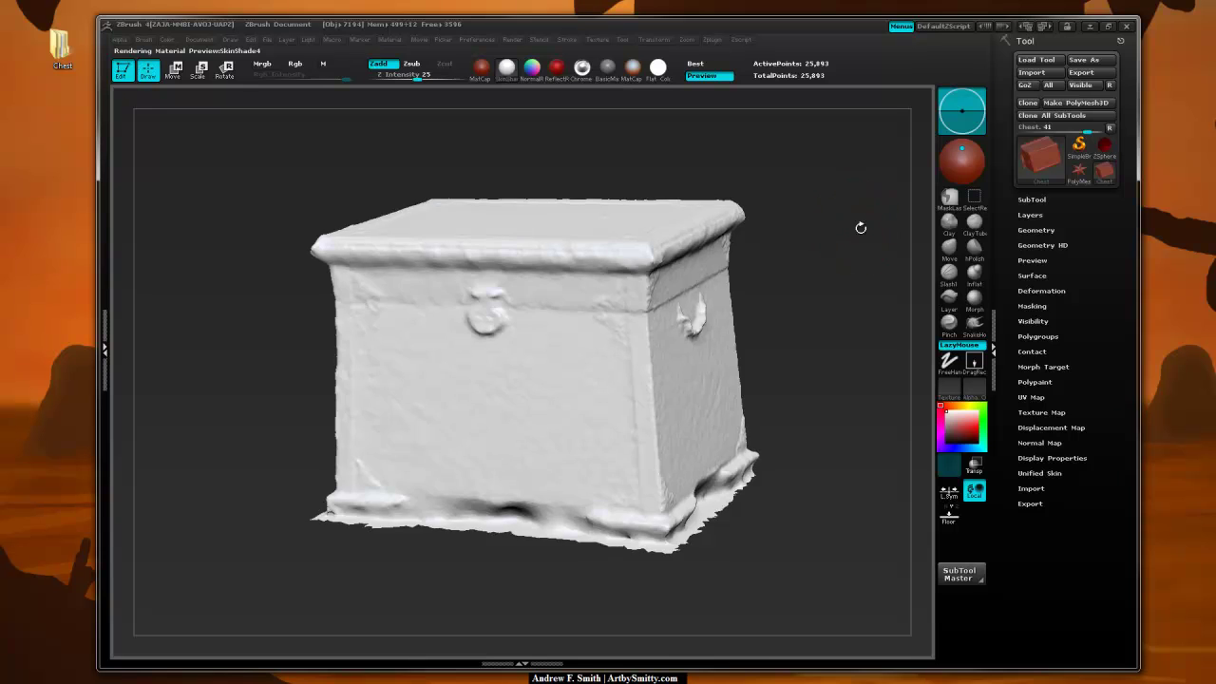
left_click_drag(866, 226, 739, 280, "shift")
left_click_drag(822, 313, 835, 287)
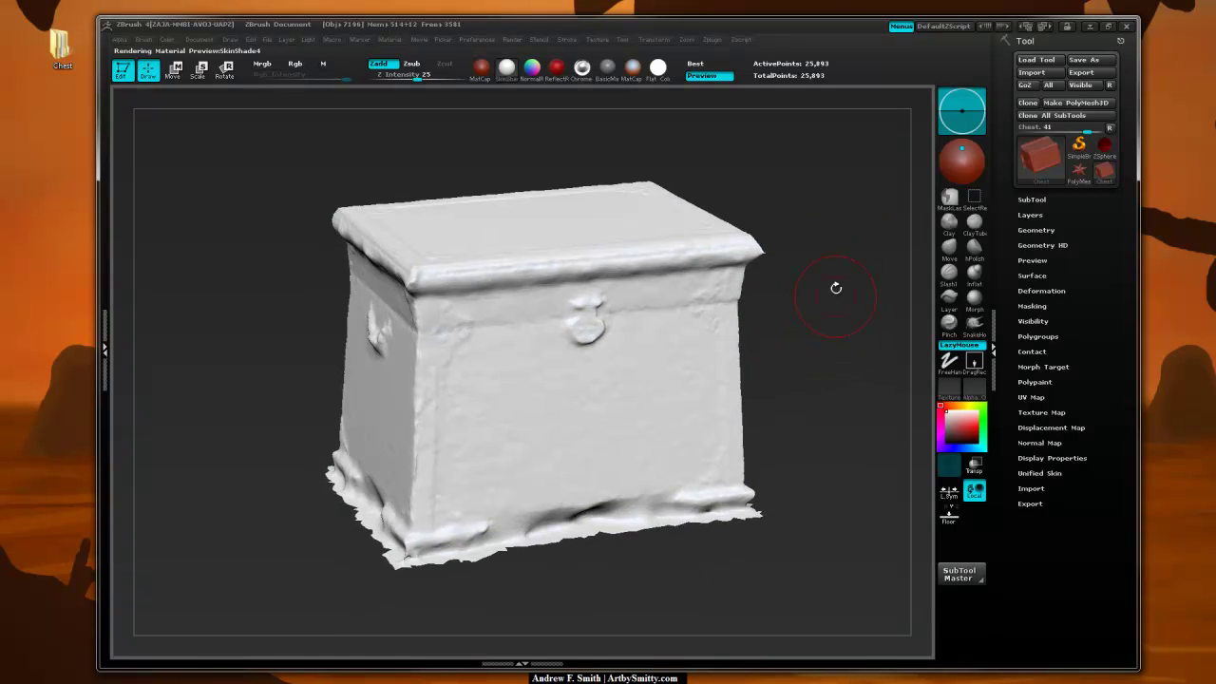
left_click_drag(809, 206, 664, 190)
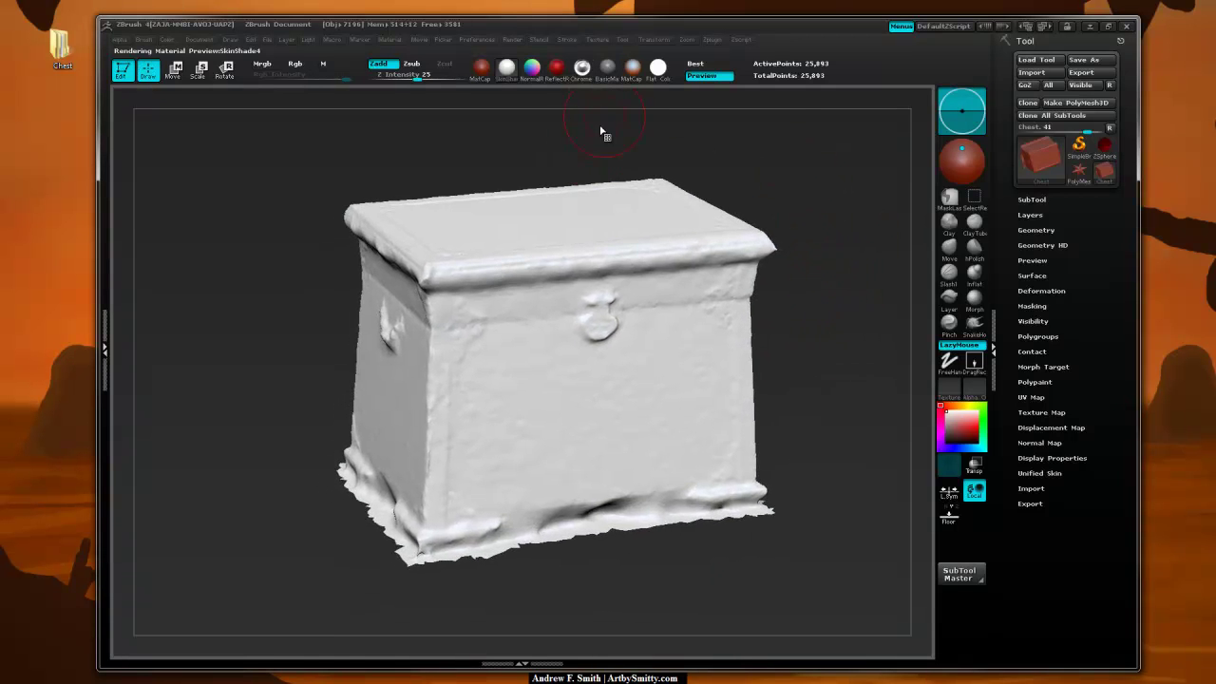
Import the image Chest_tex_0 from the Demo folder as a texture and flip it vertically
left_click(598, 41)
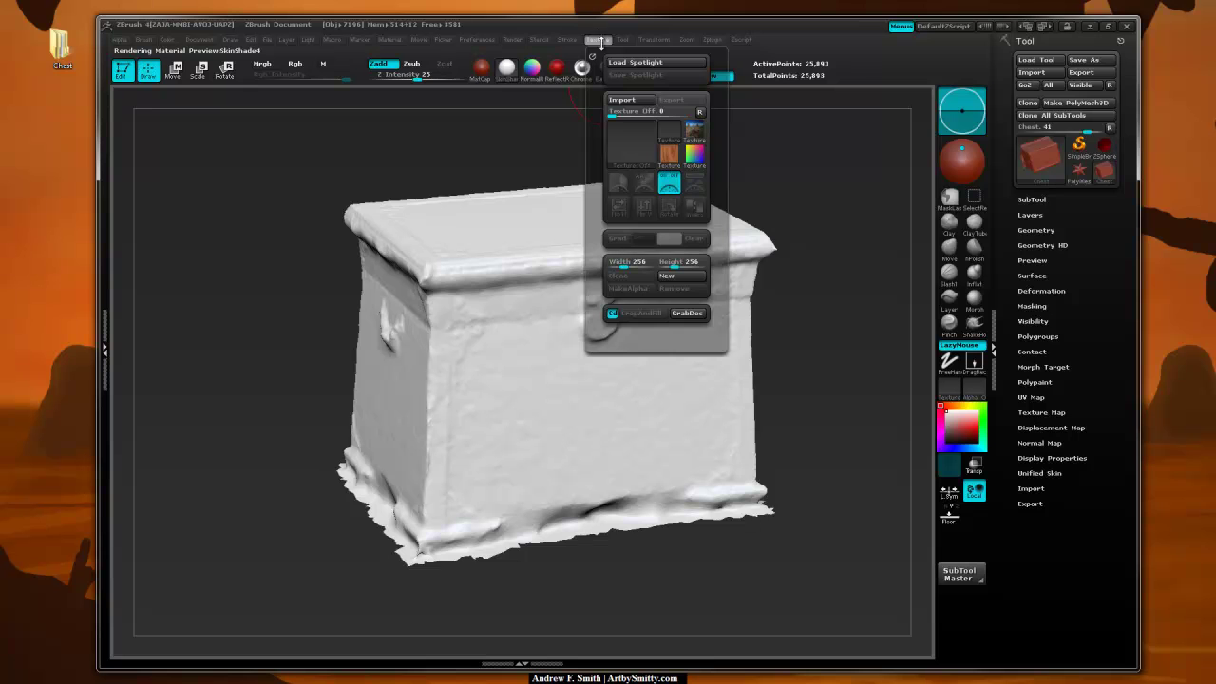
left_click(627, 101)
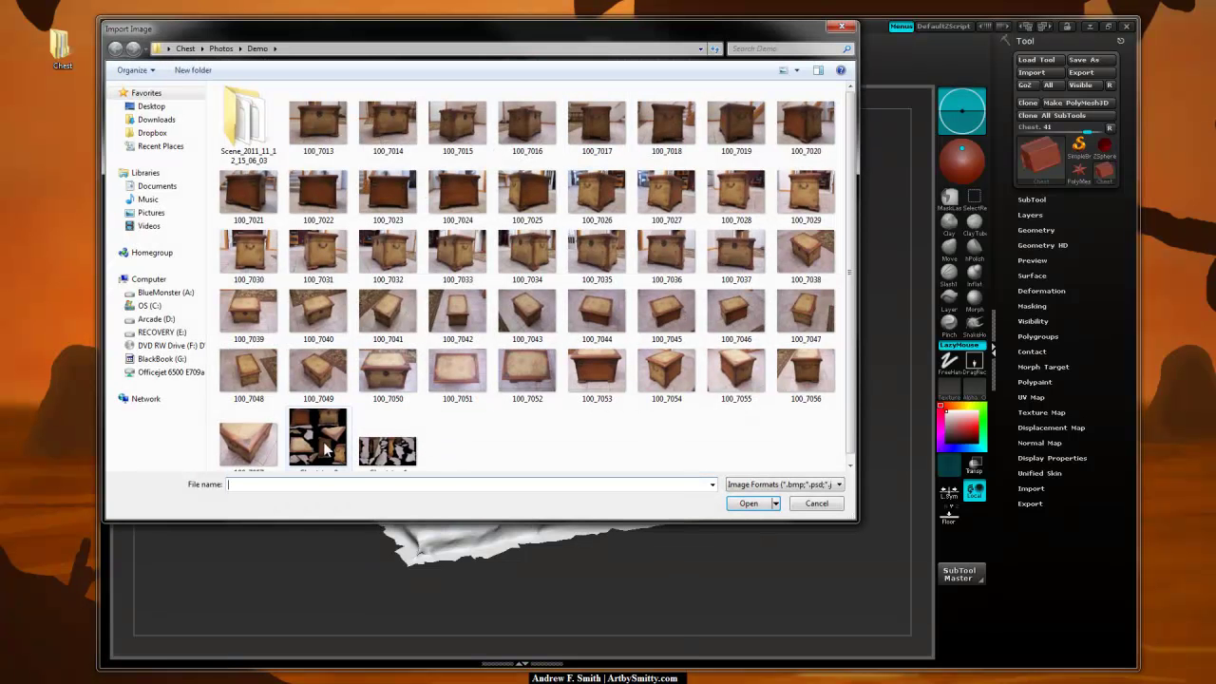
left_click(318, 439)
left_click(747, 503)
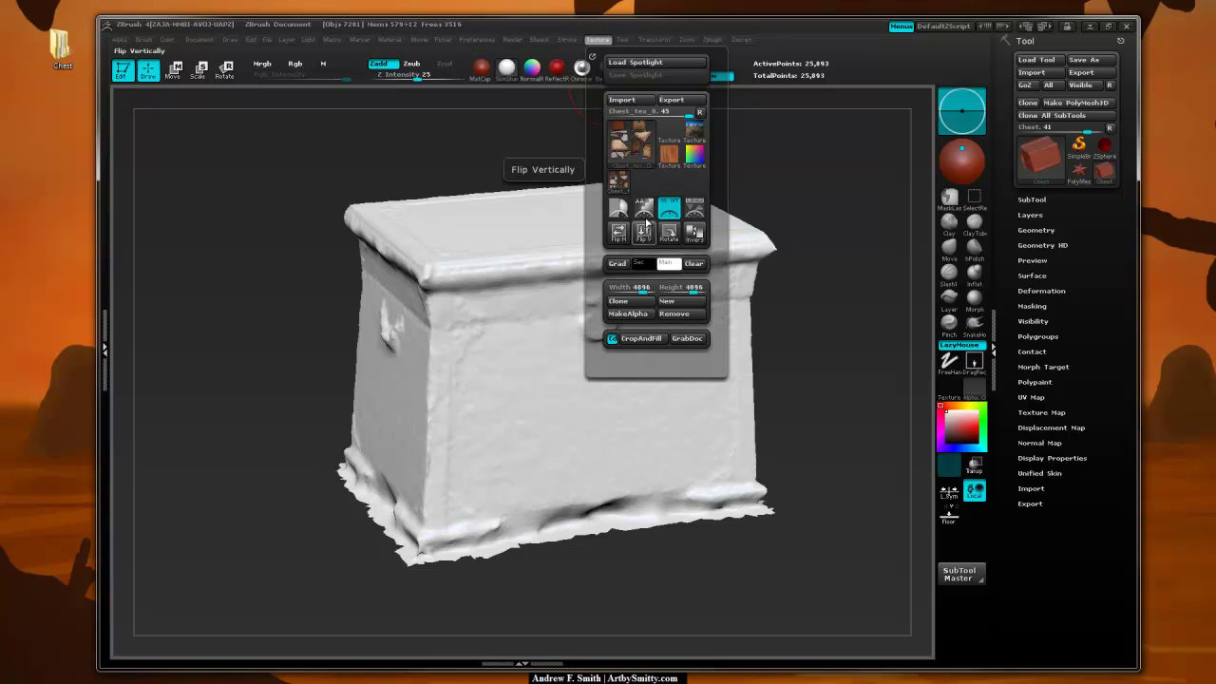
left_click(644, 226)
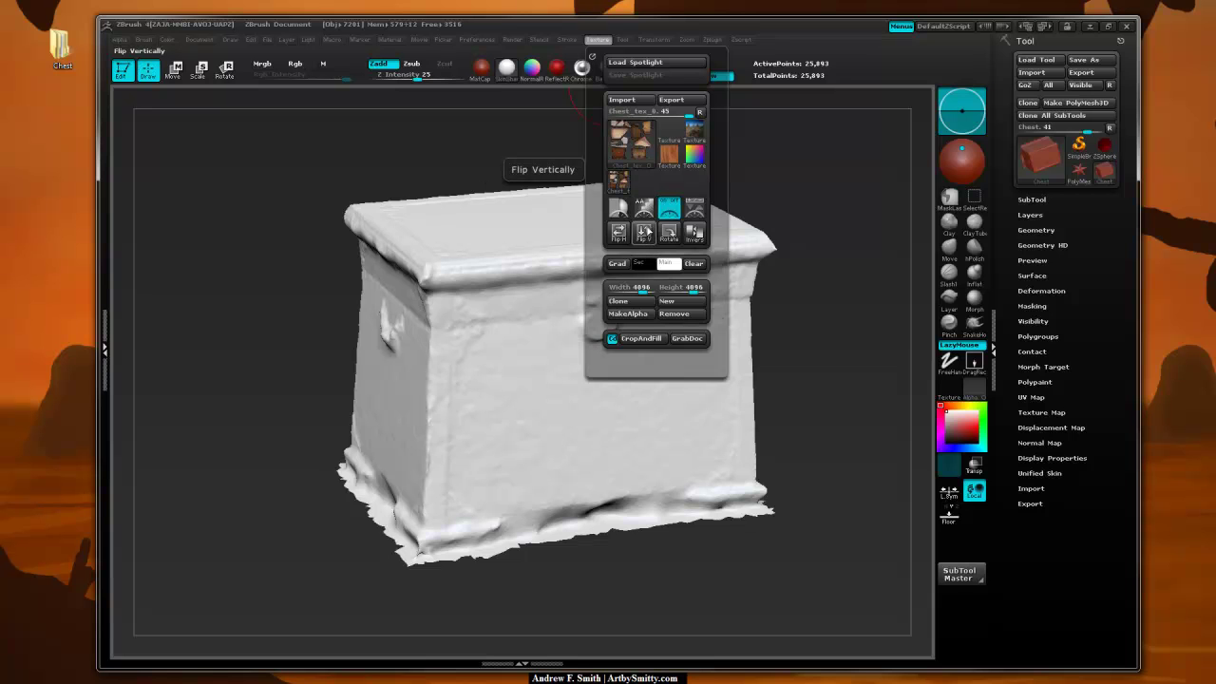
Import the image Chest_tex_1 as a second texture and flip it vertically
left_click(645, 100)
left_click(410, 452)
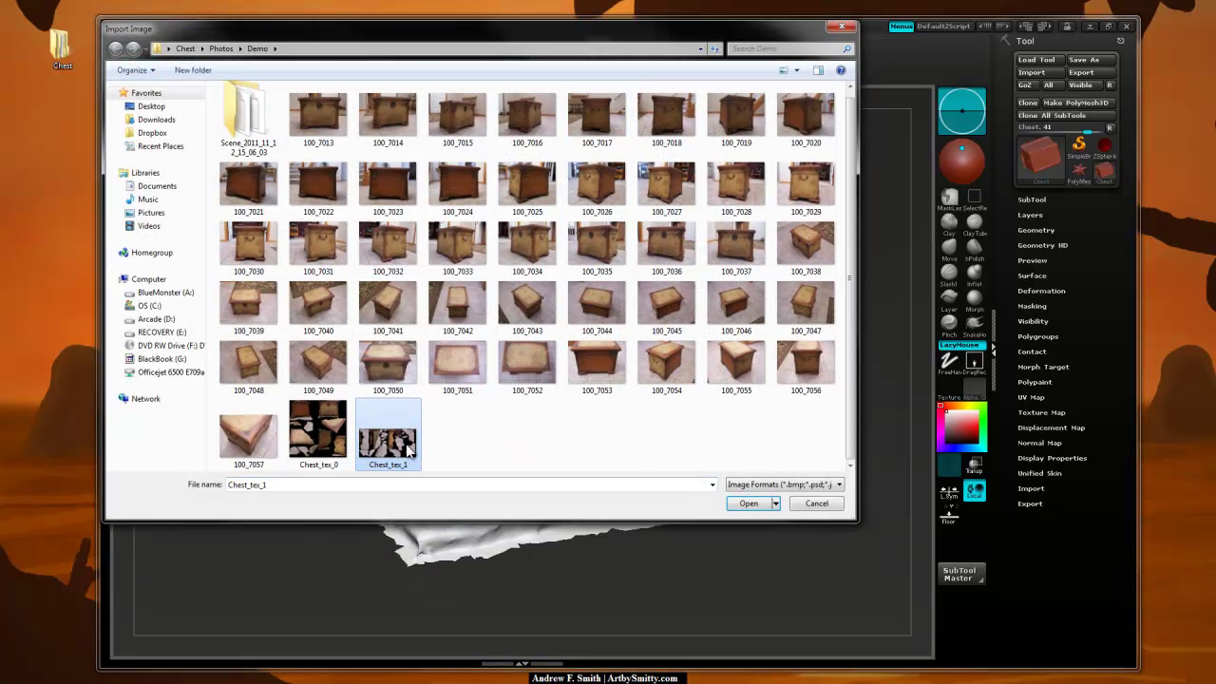
left_click(736, 503)
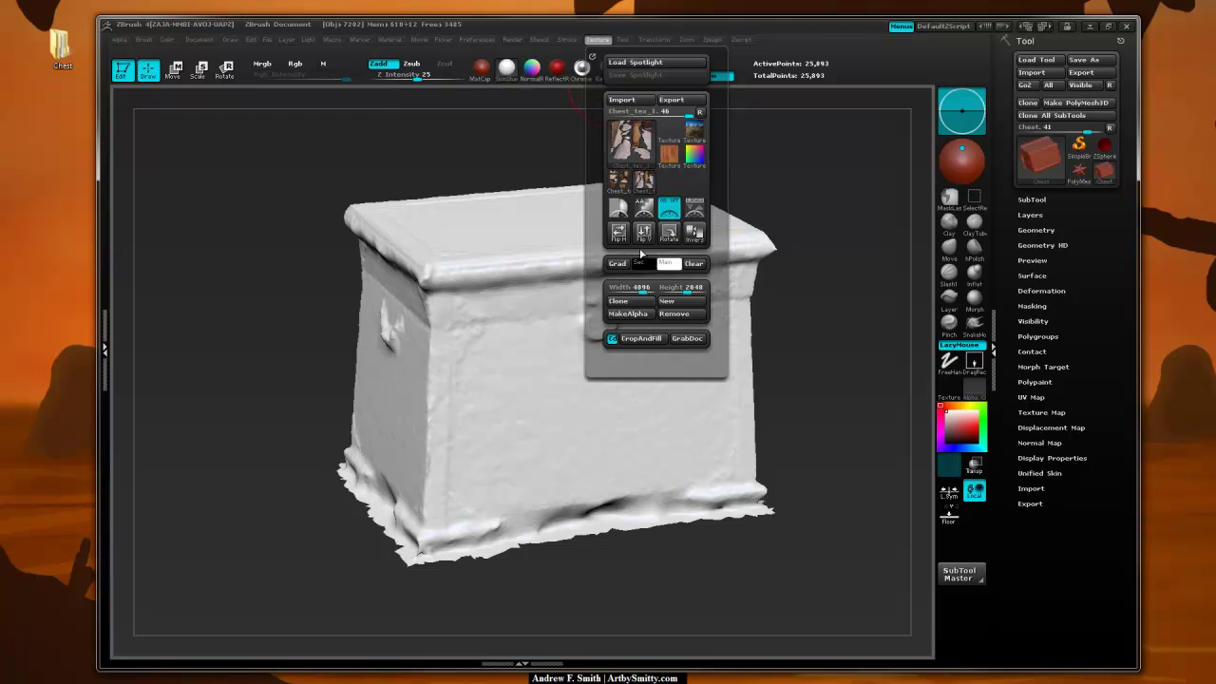
left_click(655, 239)
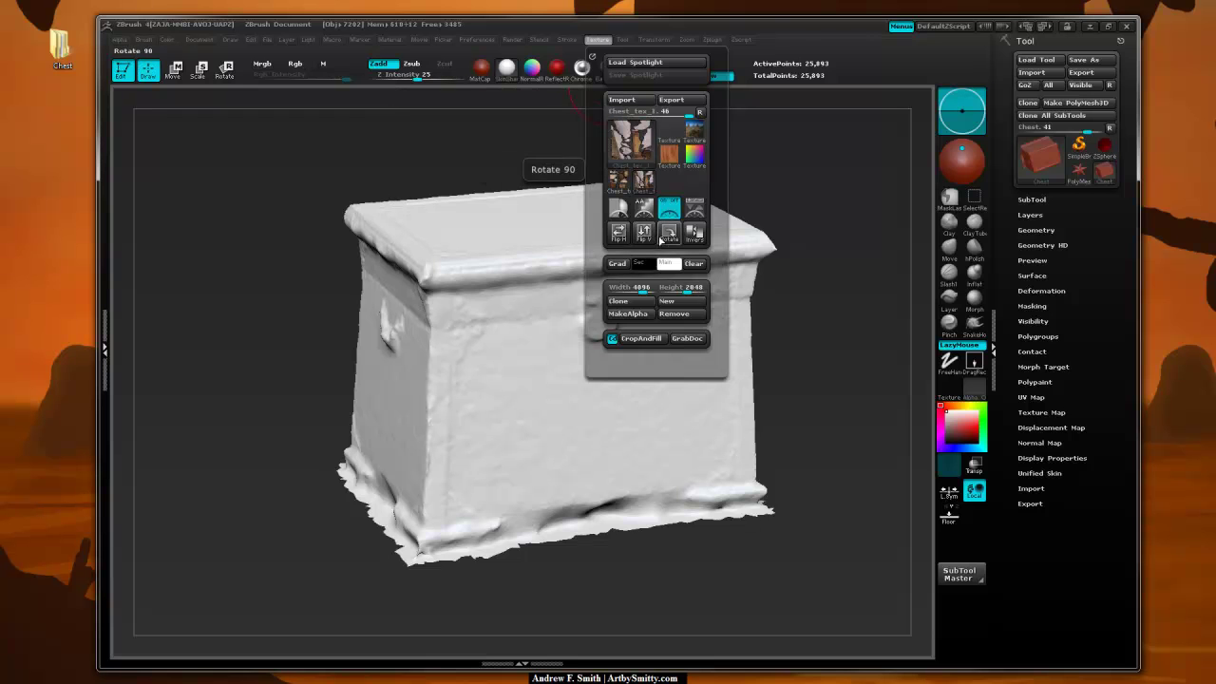
Apply Chest_tex_0 as the chest's texture map, set the material to Flat Color, and inspect the texture coverage on all sides
left_click_drag(831, 225, 870, 197)
left_click(1042, 412)
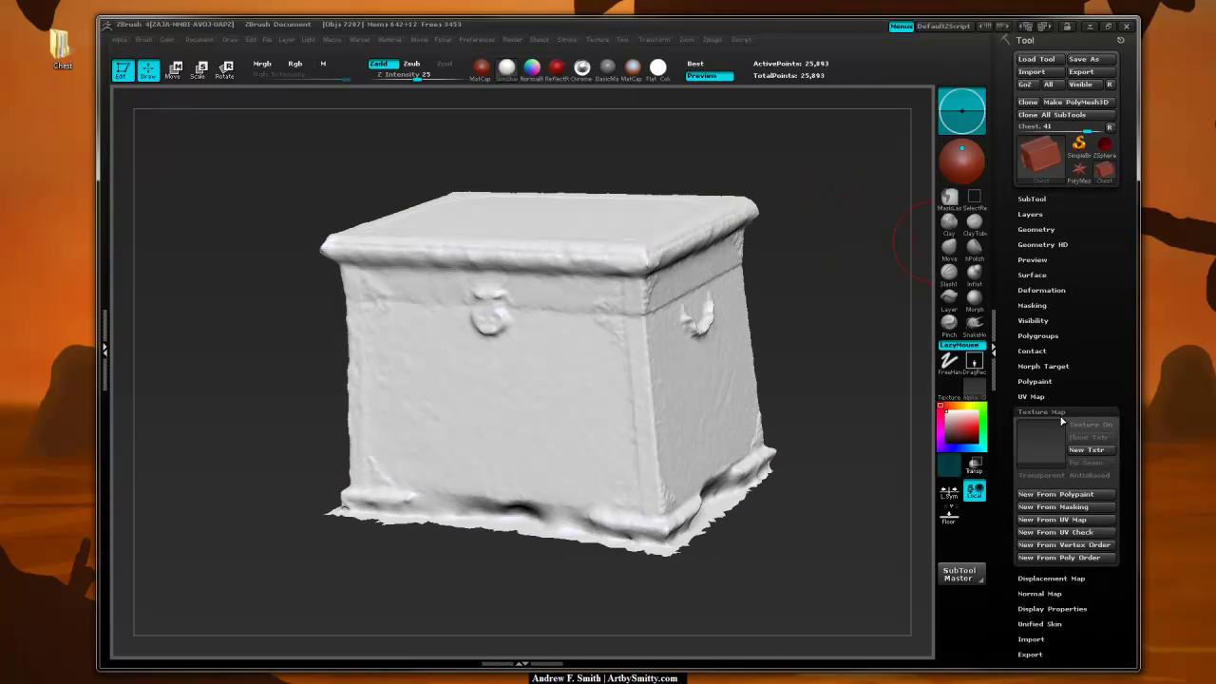
left_click(1044, 444)
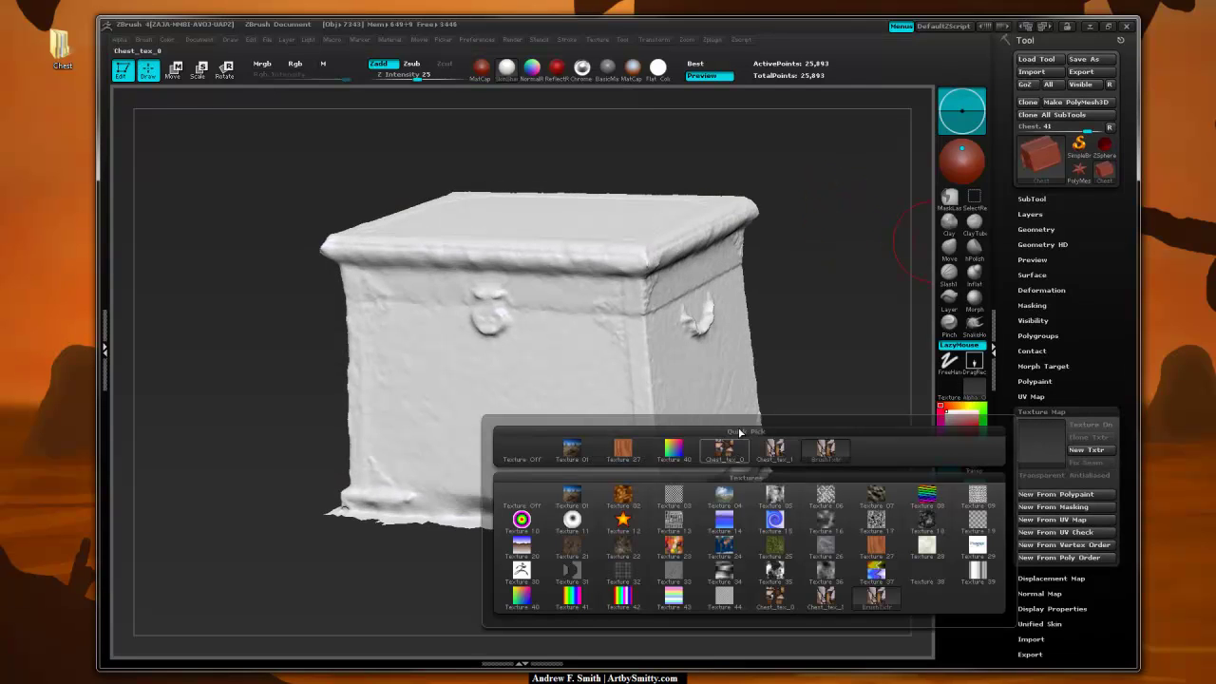
left_click_drag(843, 274, 822, 311, "shift")
left_click(662, 72)
mouse_move(811, 212)
left_mouse_down()
mouse_move(765, 243)
mouse_move(806, 244)
mouse_move(713, 330)
left_mouse_up()
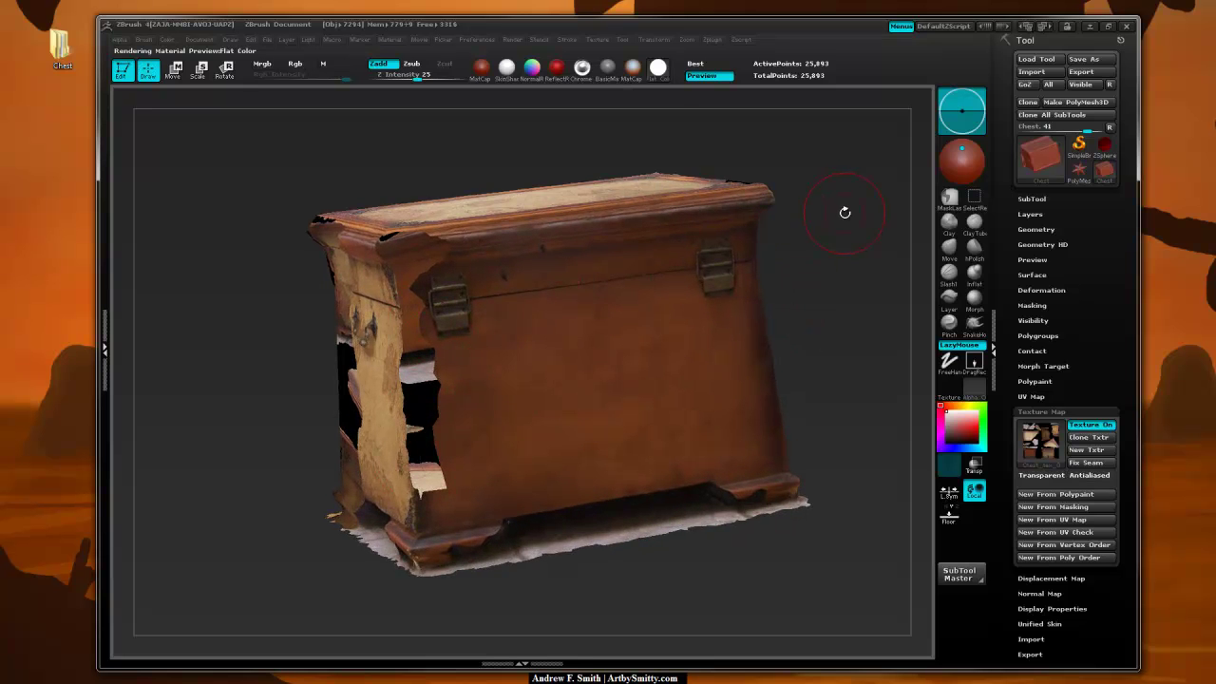
left_click_drag(844, 212, 853, 185)
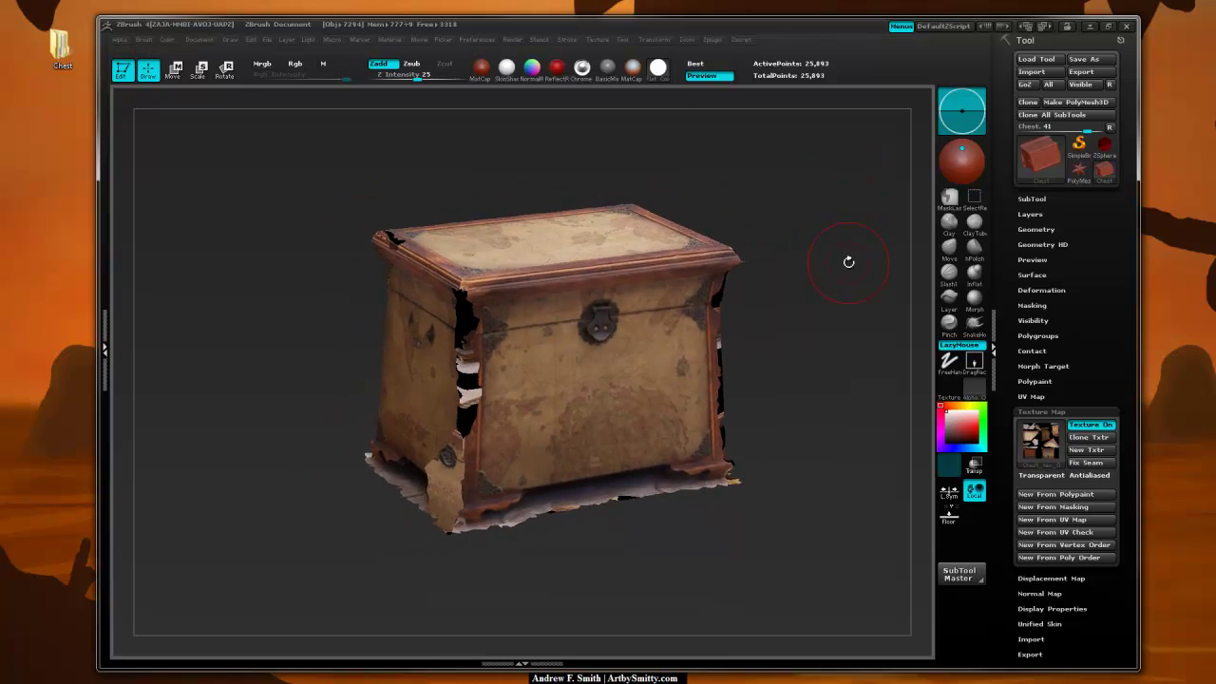
left_click_drag(865, 266, 841, 329)
left_click_drag(859, 284, 859, 325)
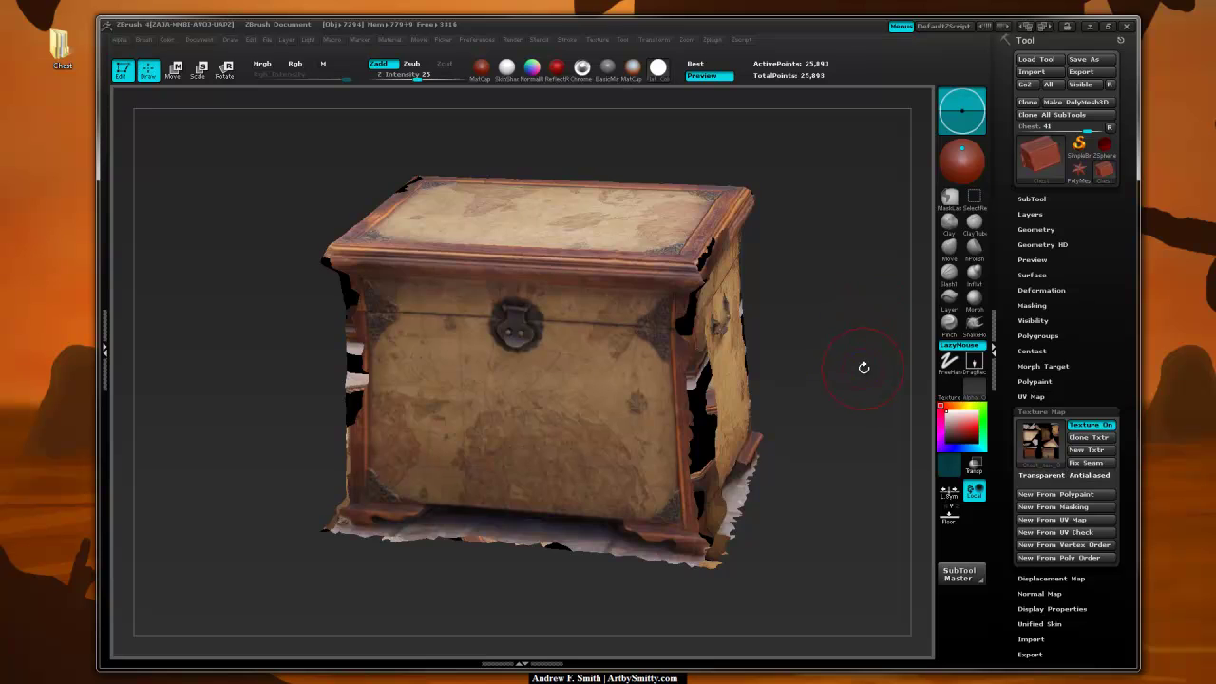
left_click_drag(863, 367, 822, 239)
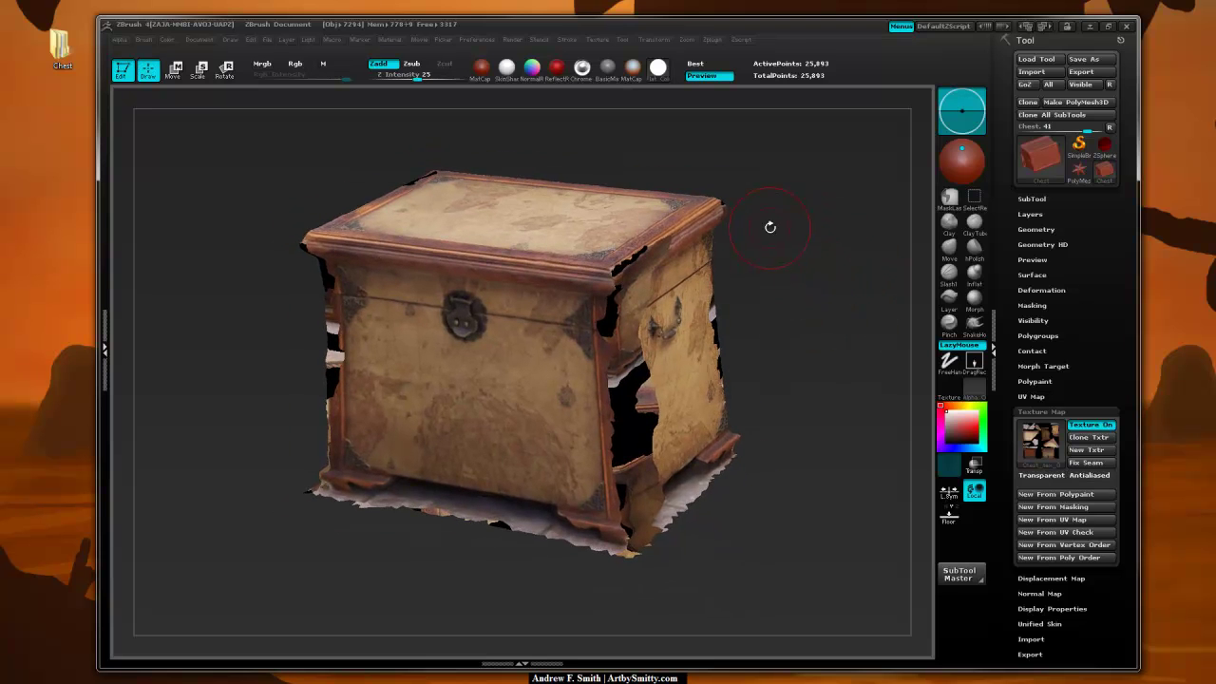
Turn off the chest's texture map and return the material to SkinShade4
left_click(1038, 439)
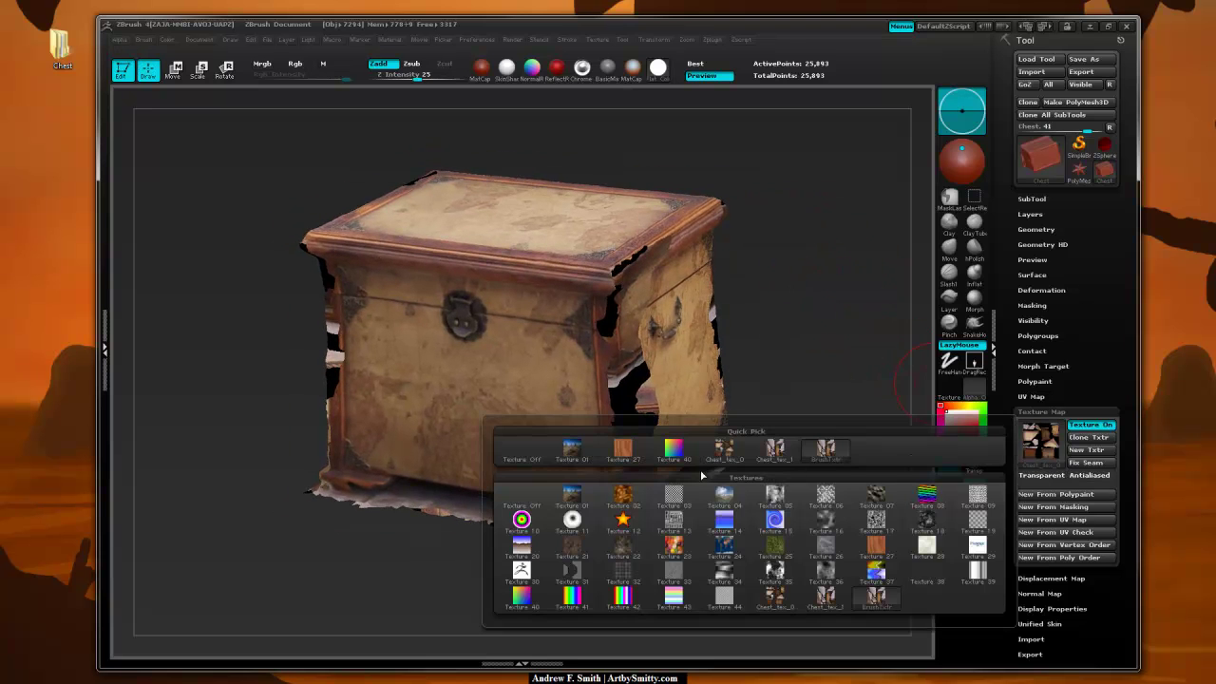
left_click(539, 453)
mouse_move(832, 310)
left_mouse_down("shift")
mouse_move(844, 289)
mouse_move(906, 272)
left_mouse_up("shift")
left_click(508, 70)
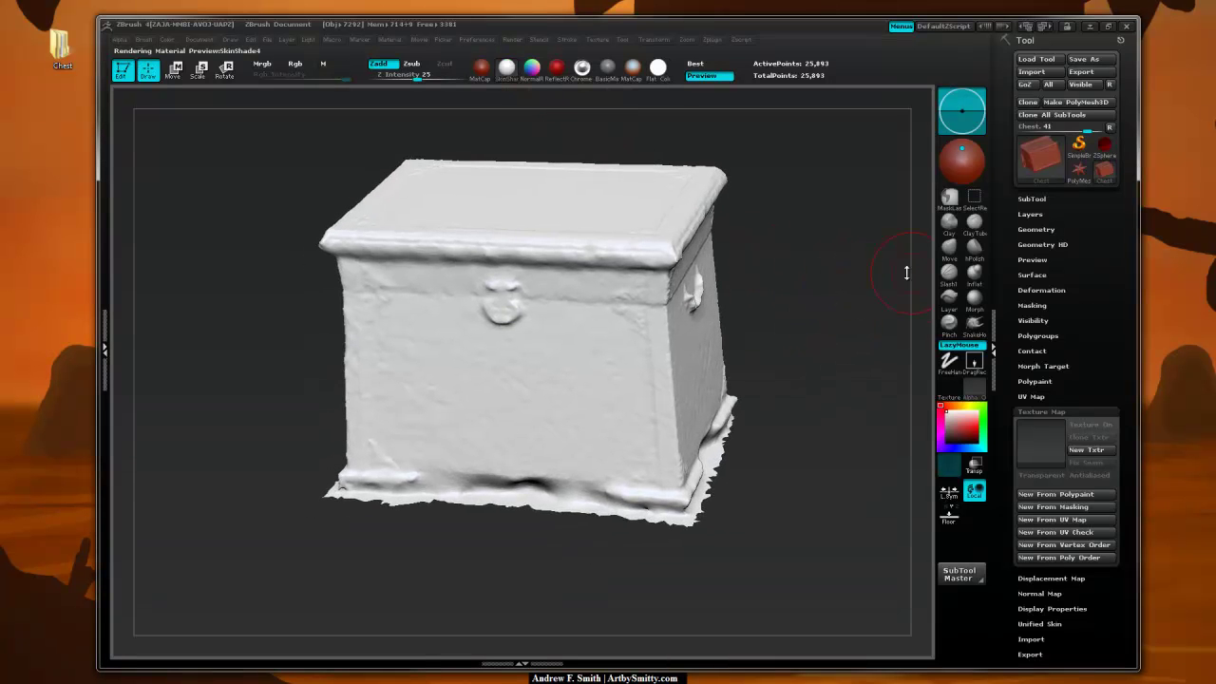
left_click(1065, 411)
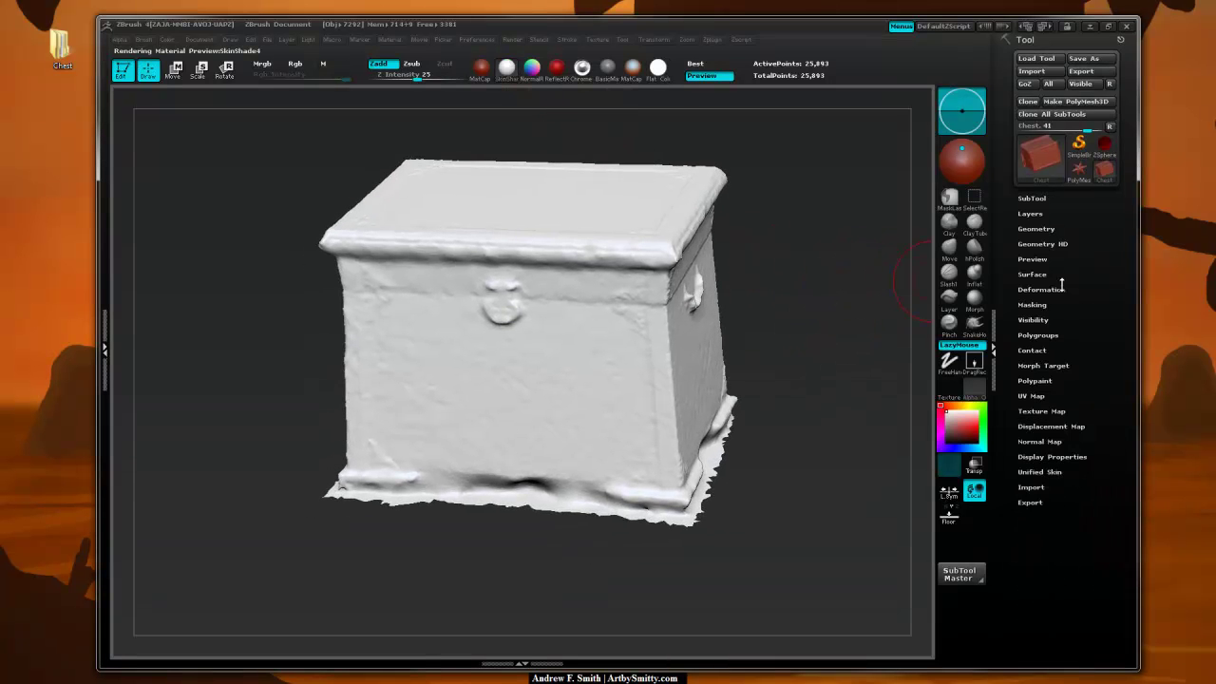
Open the Polygroups settings and turn on the PolyFrame display to show the chest's wireframe
left_click(1039, 335)
left_click_drag(831, 321, 827, 303)
key("shift+f")
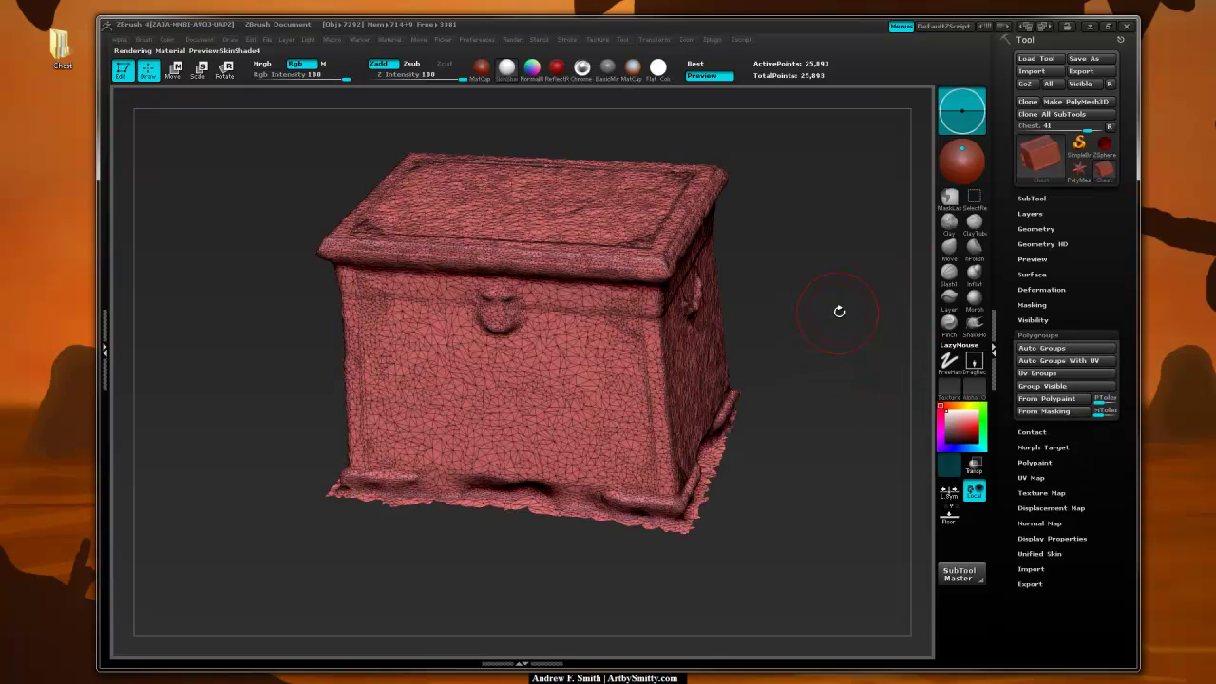
left_click_drag(852, 388, 839, 252, "shift")
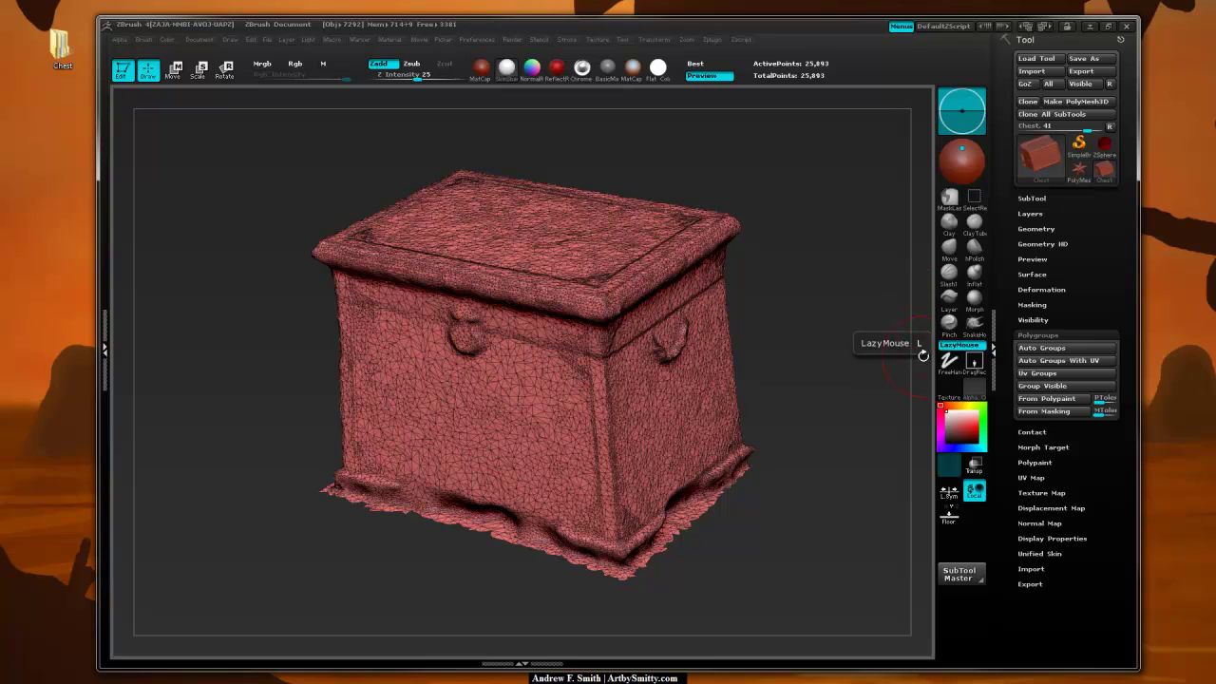
Run Auto Groups on the chest mesh and check the resulting polygroup colouring
left_click(1041, 347)
left_click_drag(841, 350, 841, 285)
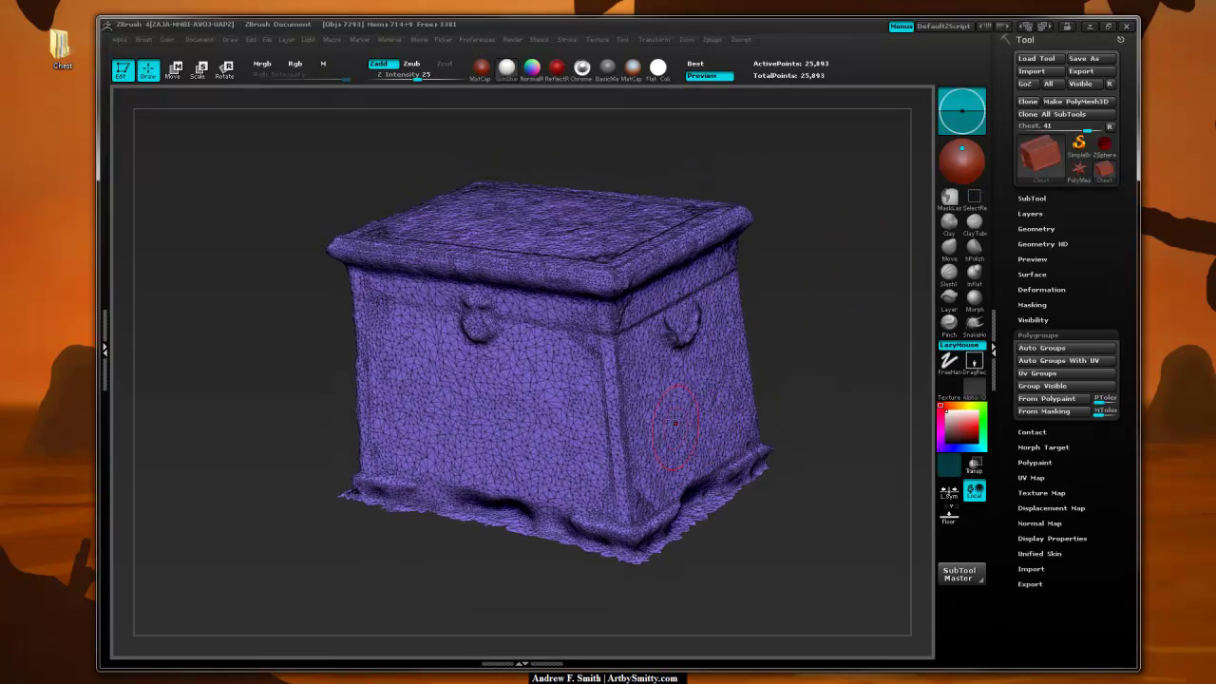
left_click_drag(832, 334, 844, 341)
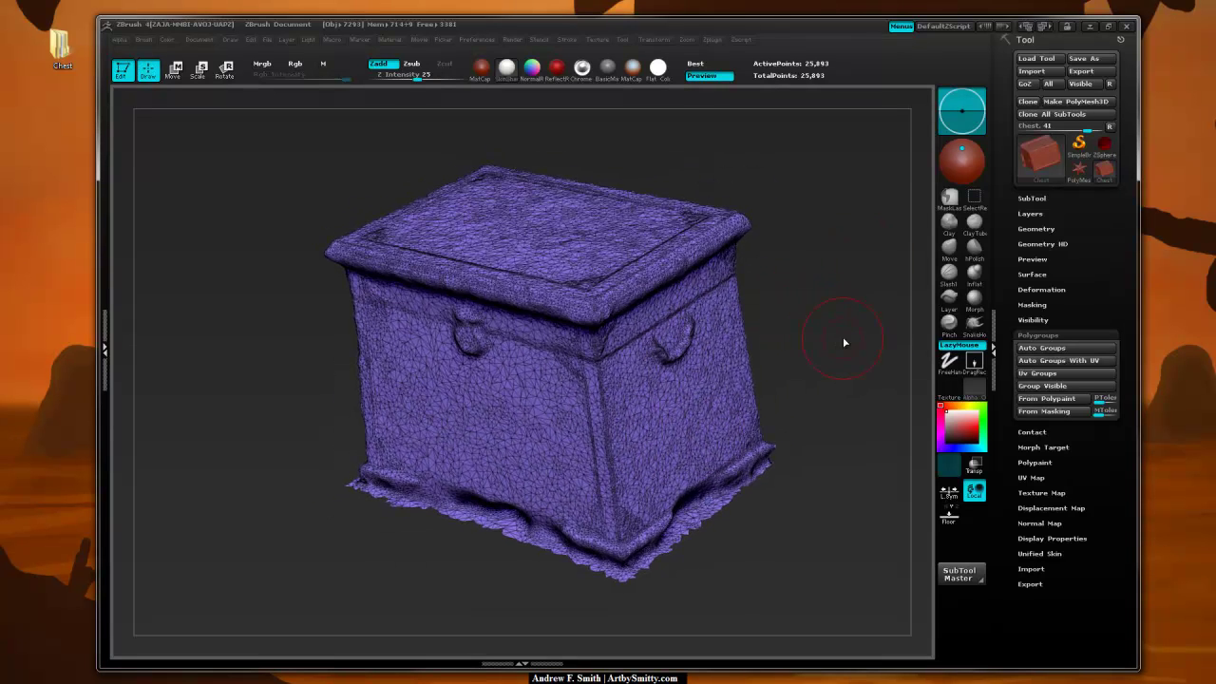
Regroup the chest with Auto Groups With UV and inspect the polygroups around the model
left_click(1065, 367)
left_click_drag(833, 260, 788, 283)
left_click_drag(747, 380, 806, 360)
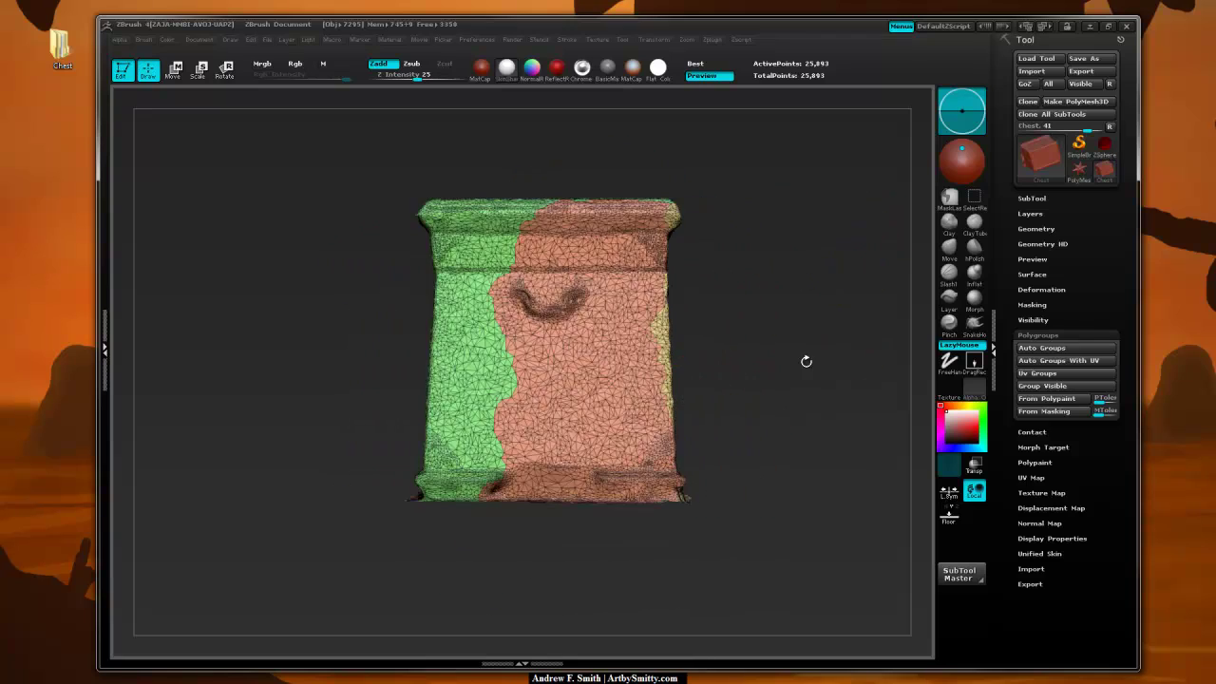
left_click_drag(836, 320, 795, 336)
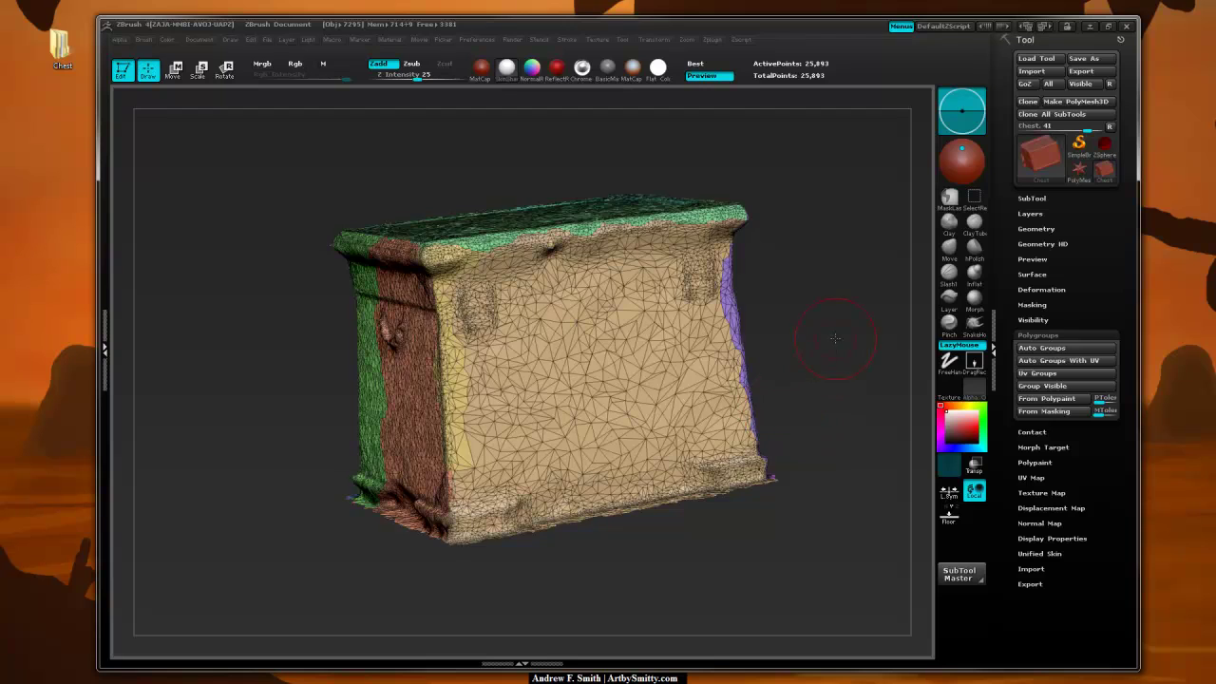
left_click_drag(782, 412, 843, 290)
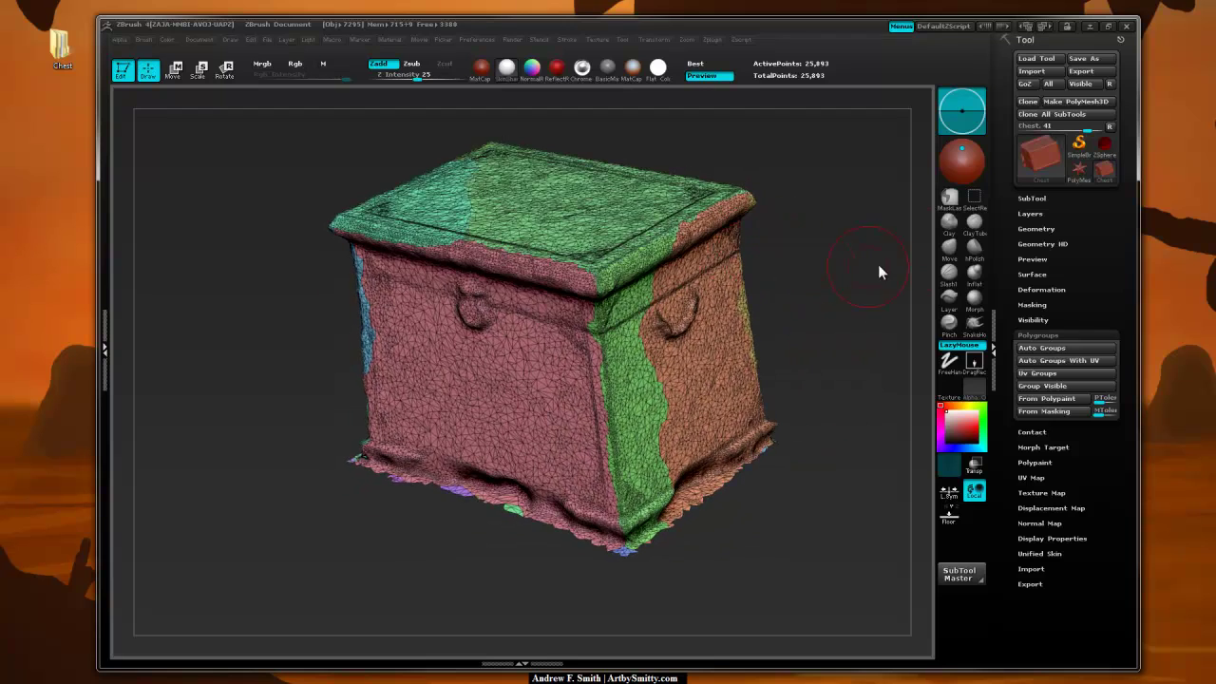
Split the chest into separate subtools by polygroup with Groups Split and accept that the operation cannot be undone
left_click(1074, 334)
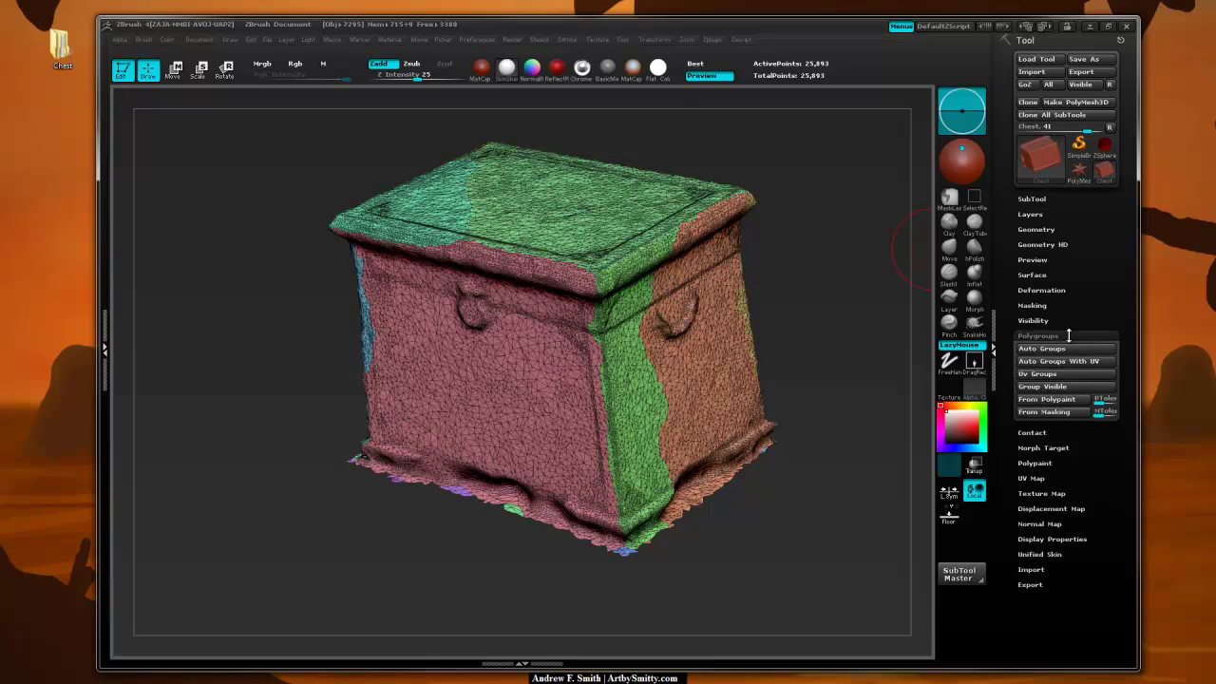
left_click(1038, 229)
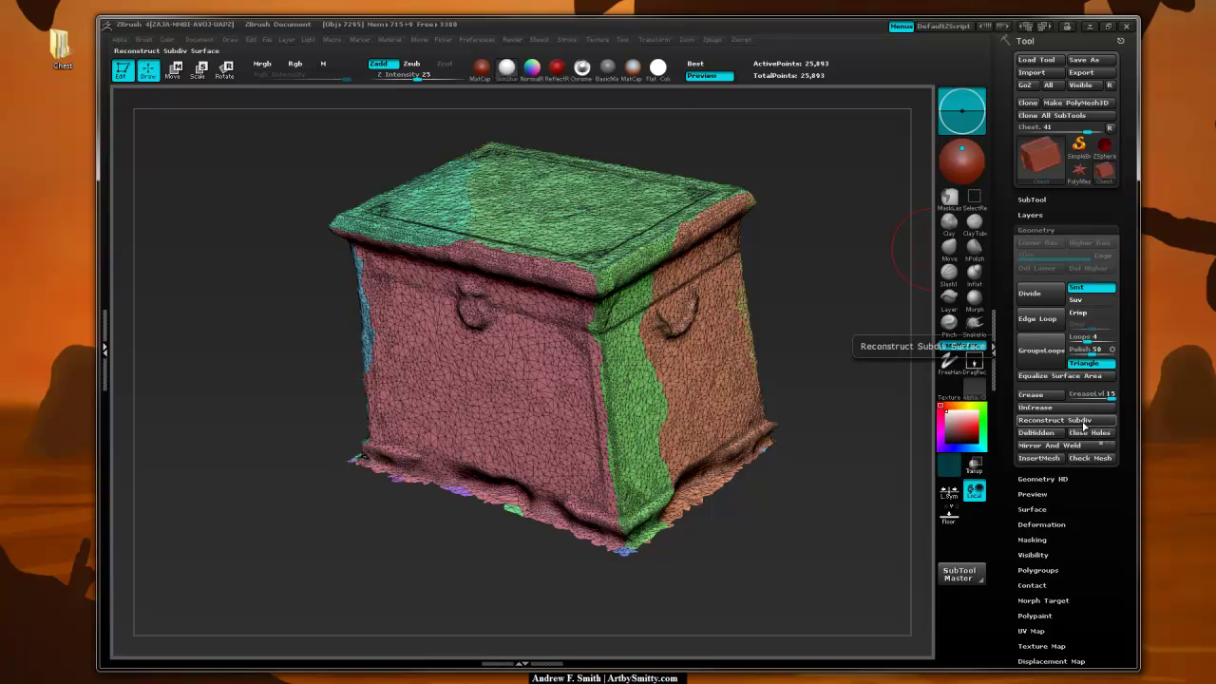
left_click(1064, 199)
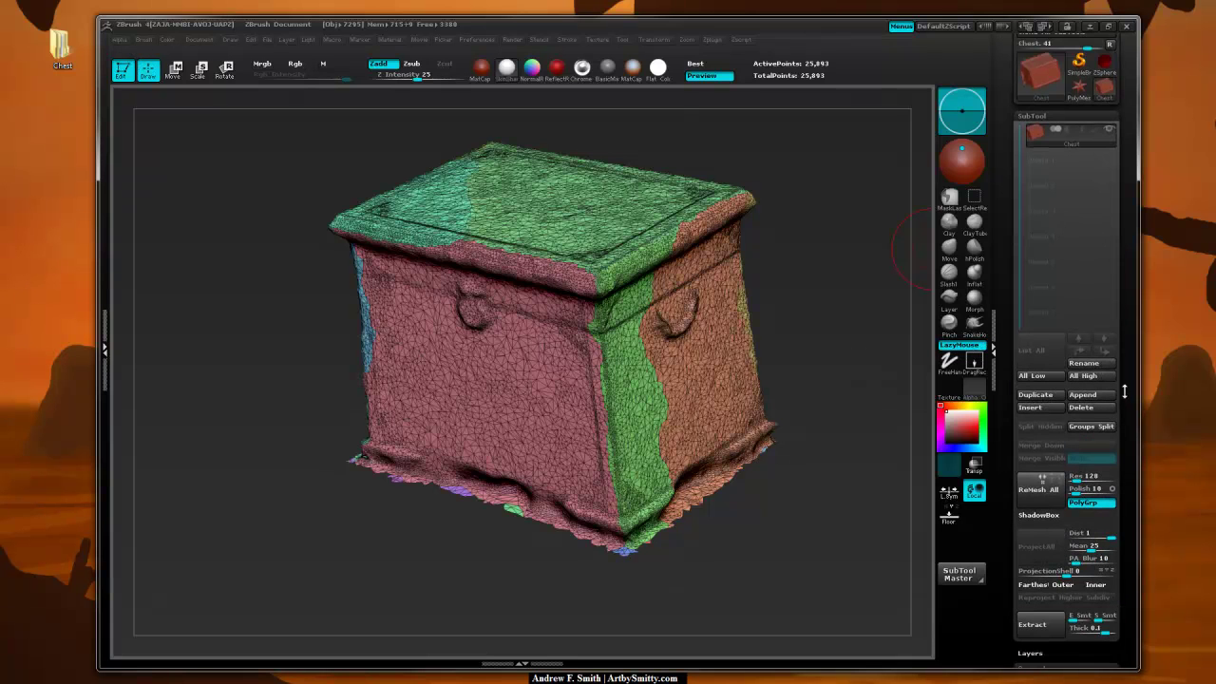
mouse_move(1126, 404)
left_mouse_down()
mouse_move(1127, 360)
mouse_move(1126, 393)
left_mouse_up()
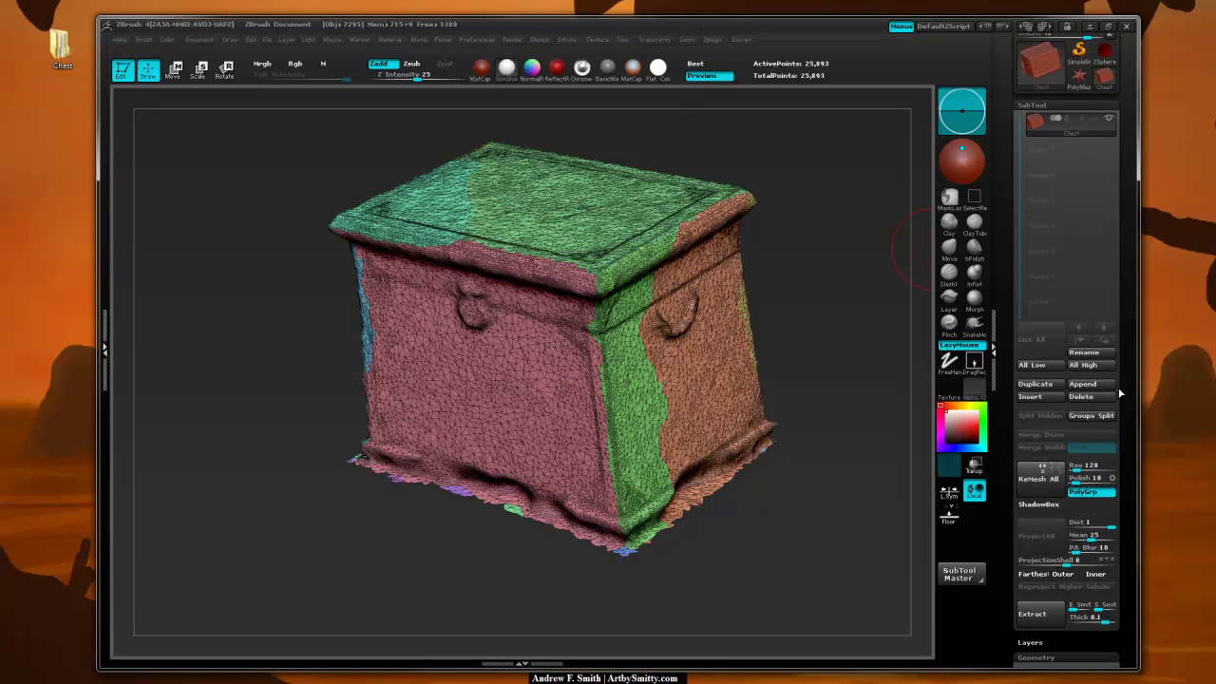
left_click(1088, 416)
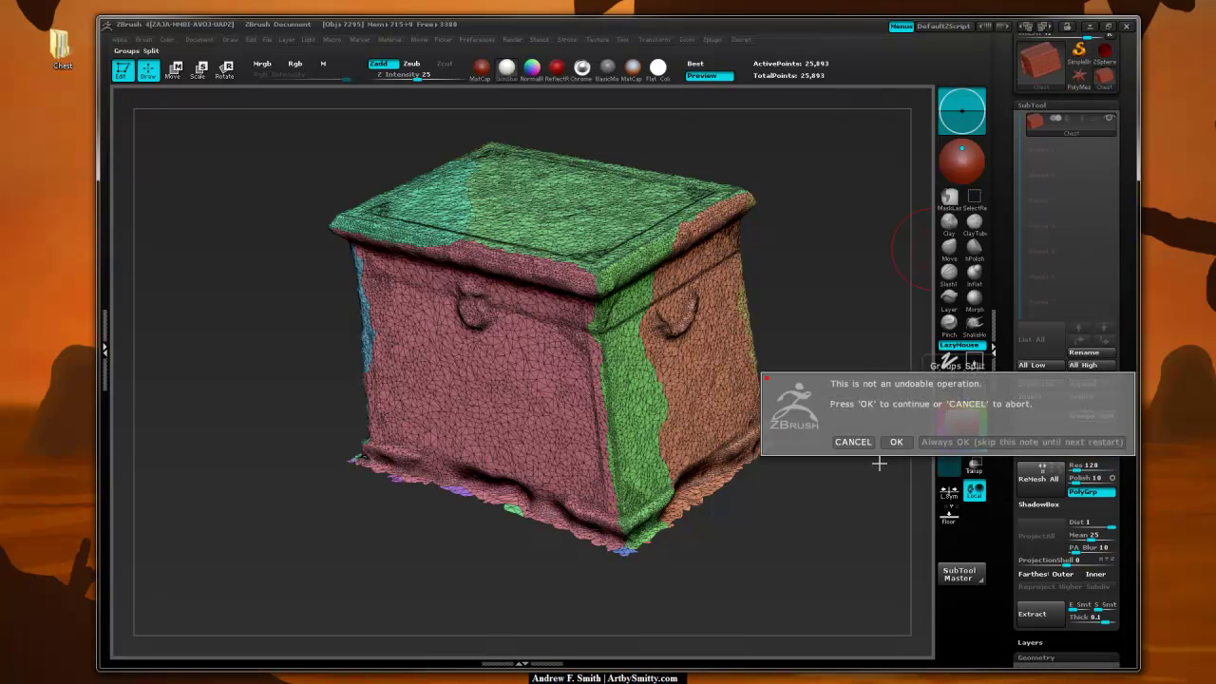
left_click(896, 442)
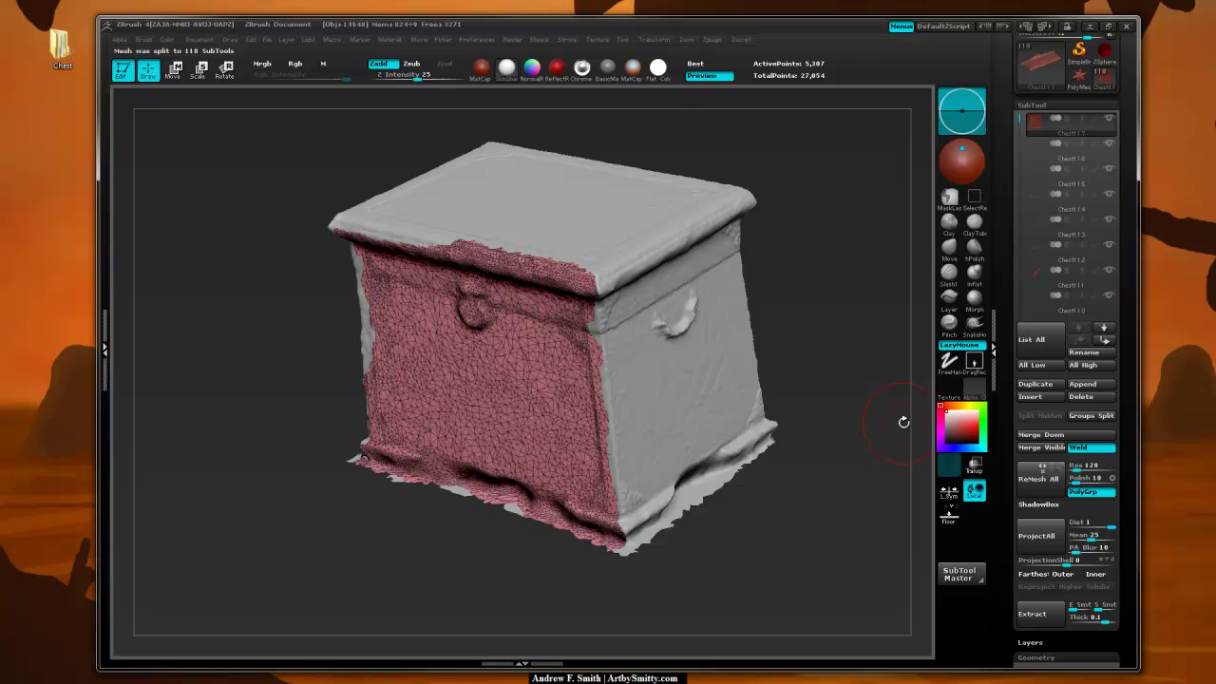
Select several of the split subtools throughout the list and examine which part of the chest each one covers
left_click_drag(926, 220, 885, 281)
left_click(1050, 159)
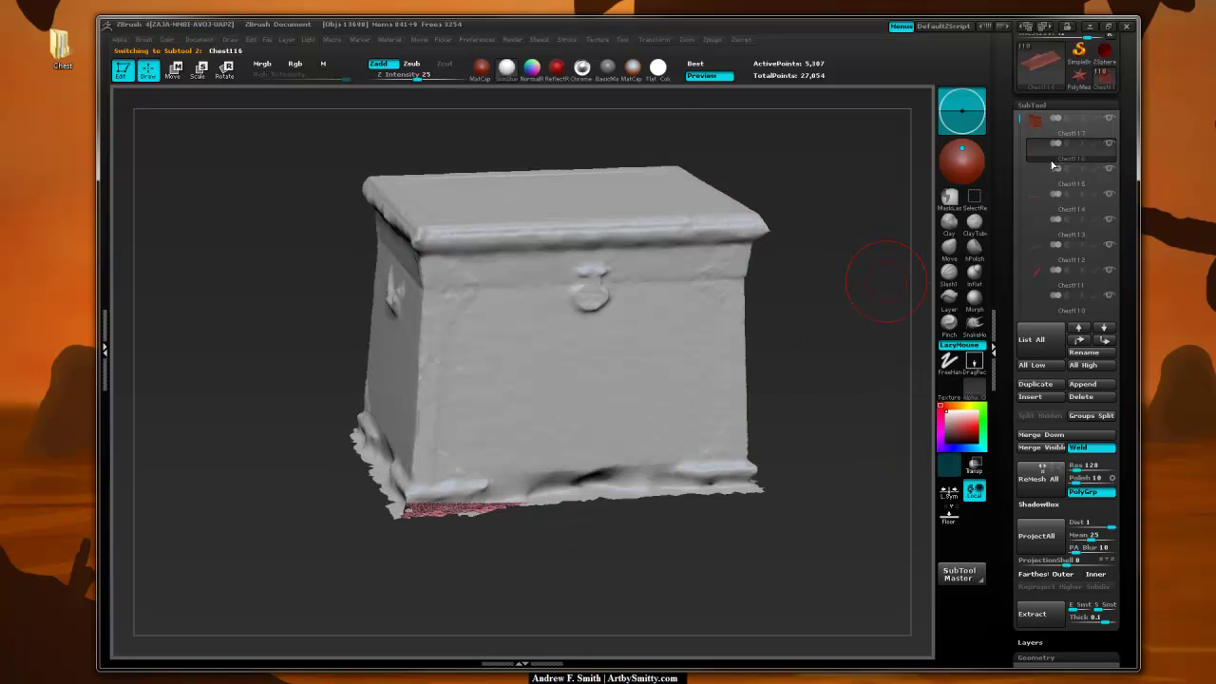
left_click(1060, 184)
left_click(1057, 208)
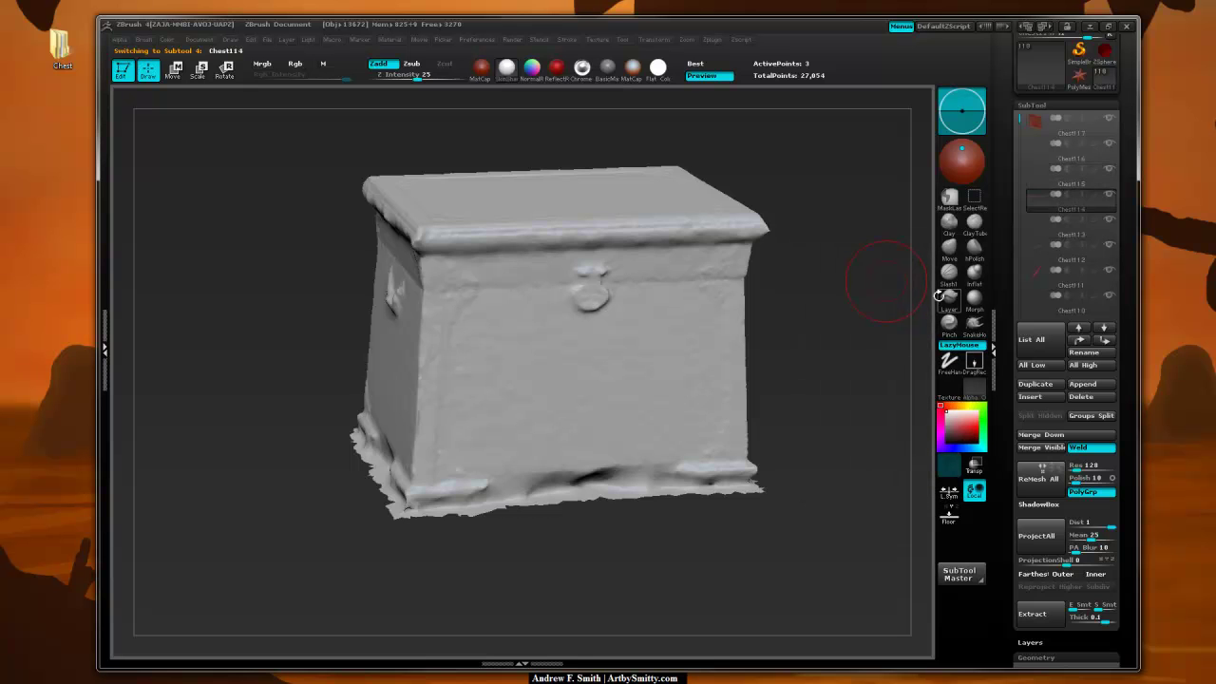
mouse_move(907, 294)
left_mouse_down()
mouse_move(837, 331)
mouse_move(880, 302)
mouse_move(920, 303)
left_mouse_up()
left_click_drag(1029, 263, 1018, 131)
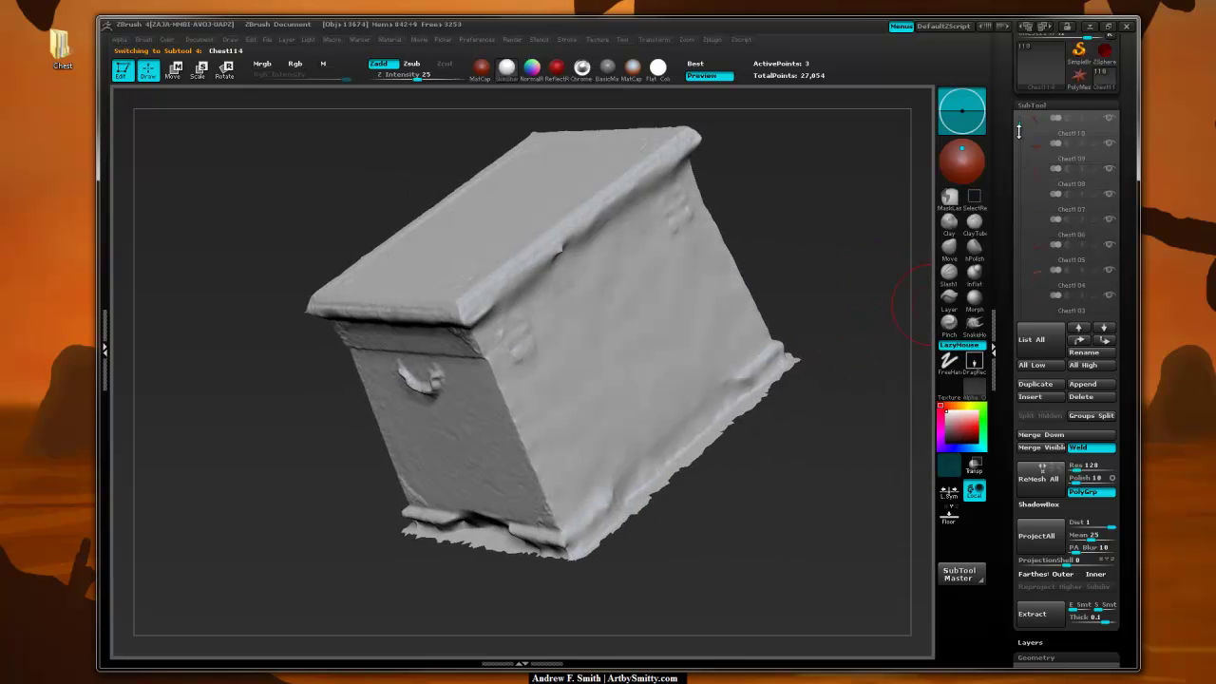
left_click(1036, 180)
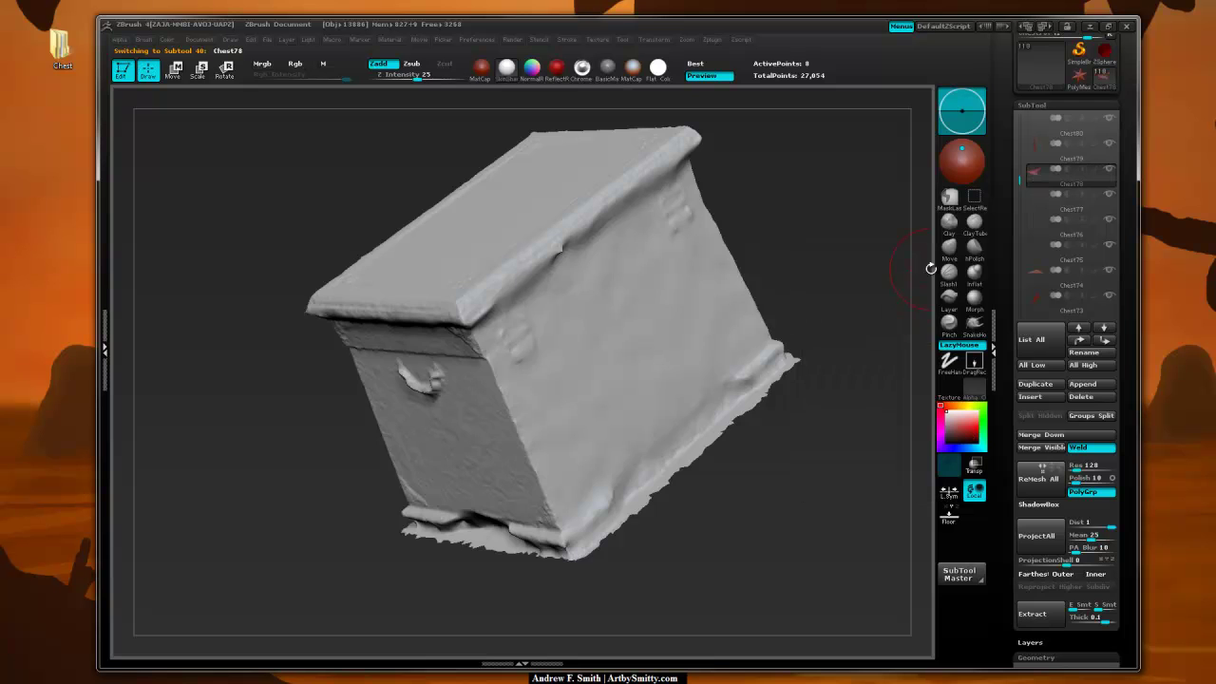
left_click_drag(885, 298, 889, 332)
left_click(1035, 275)
left_click_drag(1019, 200, 1019, 254)
left_click(1036, 300)
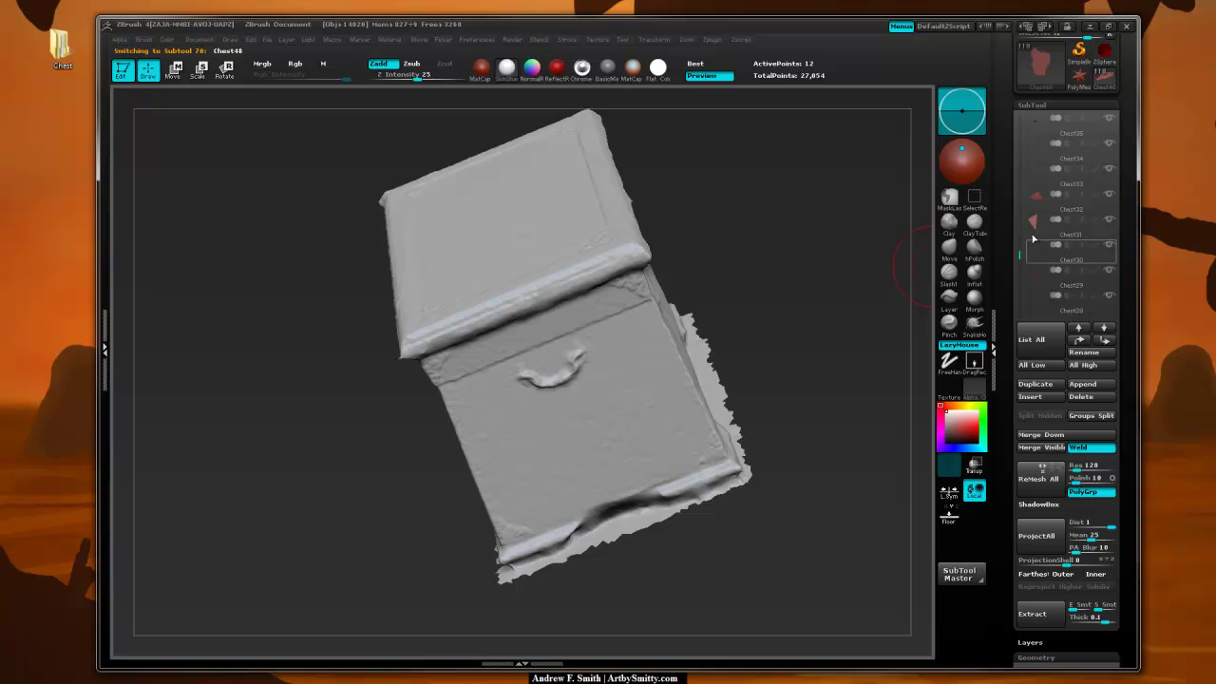
Check the subtools near the end of the list, including Chest21, and examine that piece on the chest's side
left_click(1034, 236)
left_click_drag(834, 357, 893, 340, "shift")
left_click_drag(1019, 253, 1018, 273)
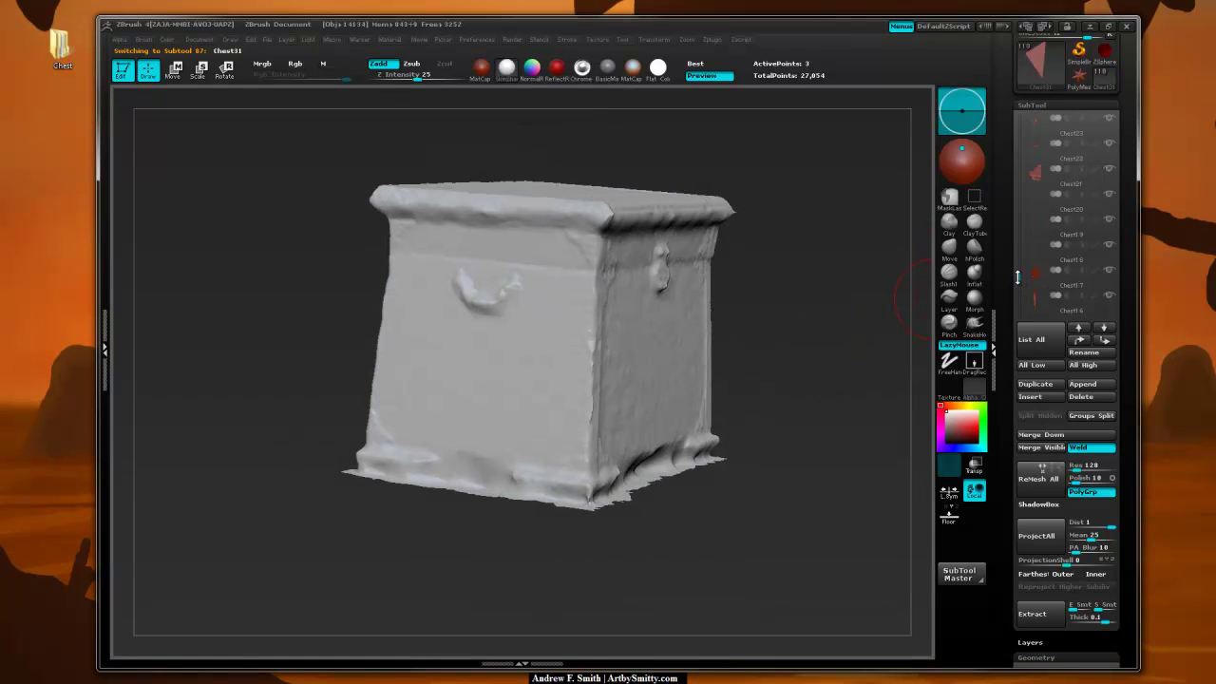
left_click(1044, 251)
left_click_drag(880, 365, 872, 366, "shift")
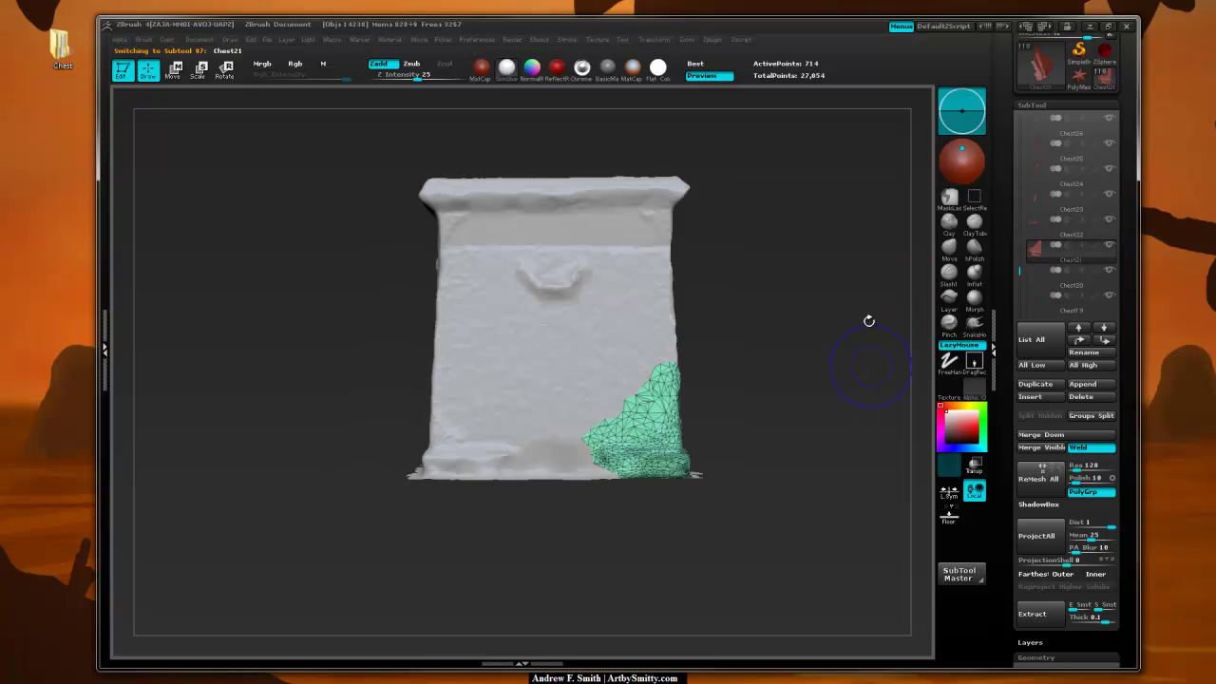
left_click_drag(869, 320, 884, 412, "alt")
left_click_drag(862, 299, 930, 256, "alt")
Select the first subtool, the chest's front piece, and turn off the PolyFrame display
left_click_drag(1015, 263, 1012, 107)
left_click(1043, 124)
mouse_move(861, 298)
left_mouse_down()
mouse_move(871, 291)
mouse_move(812, 308)
mouse_move(788, 299)
mouse_move(857, 318)
mouse_move(864, 285)
left_mouse_up()
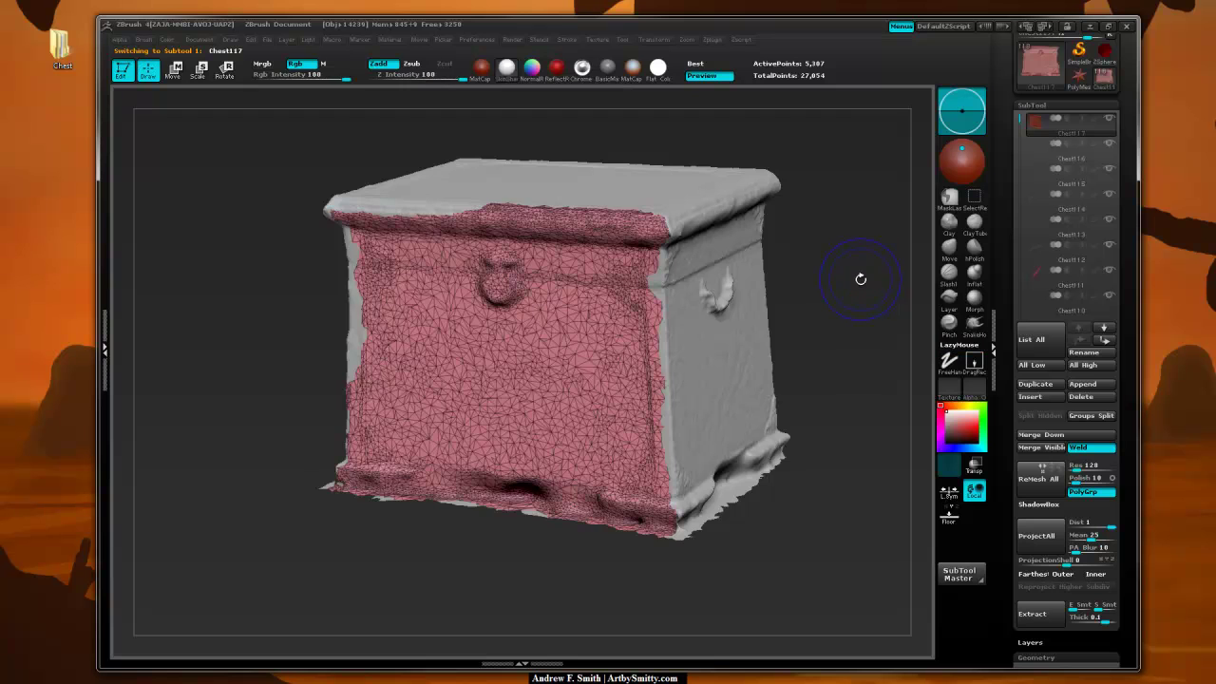
key("shift+f")
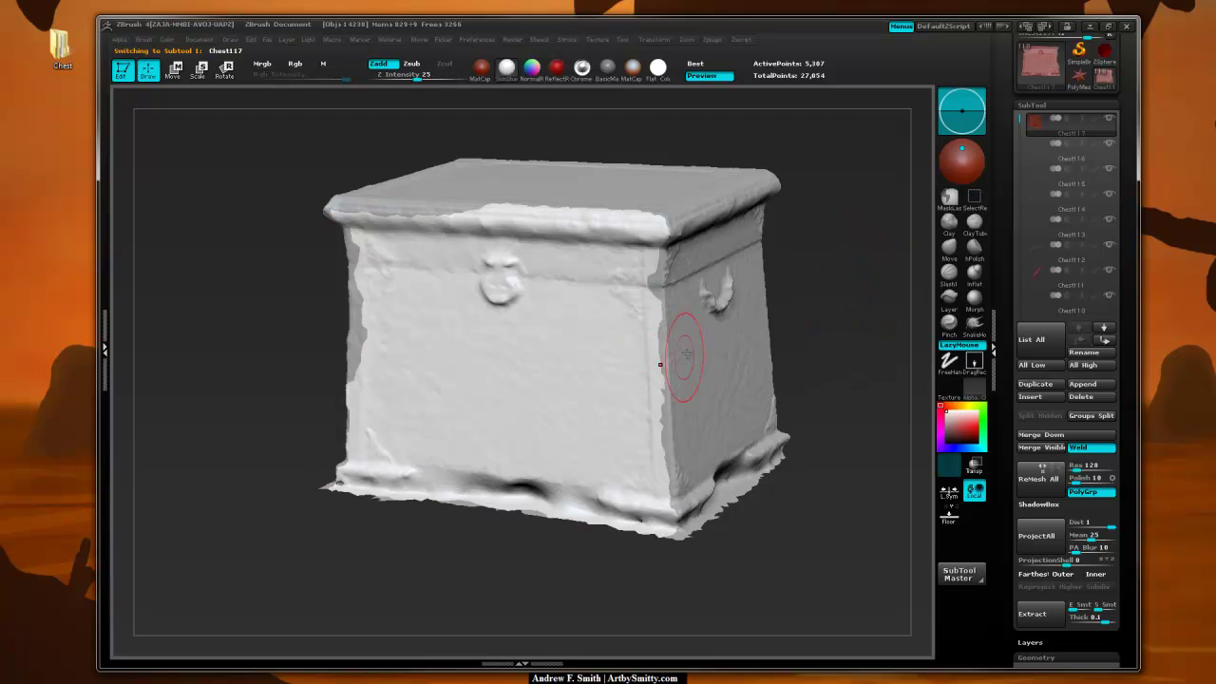
mouse_move(866, 285)
left_mouse_down("alt")
mouse_move(874, 296)
mouse_move(878, 285)
left_mouse_up("alt")
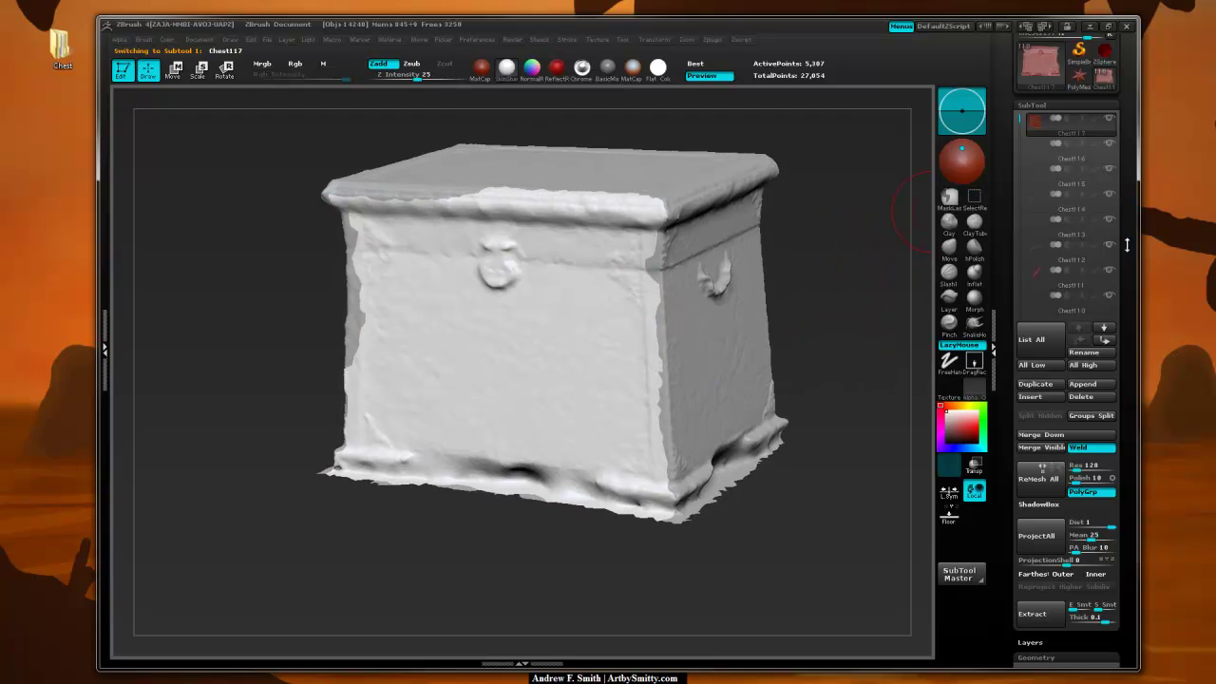
Assign the Chest_tex_1 image as the front piece's texture map and check it on the model
left_click_drag(1128, 244, 1129, 114)
left_click(1088, 205)
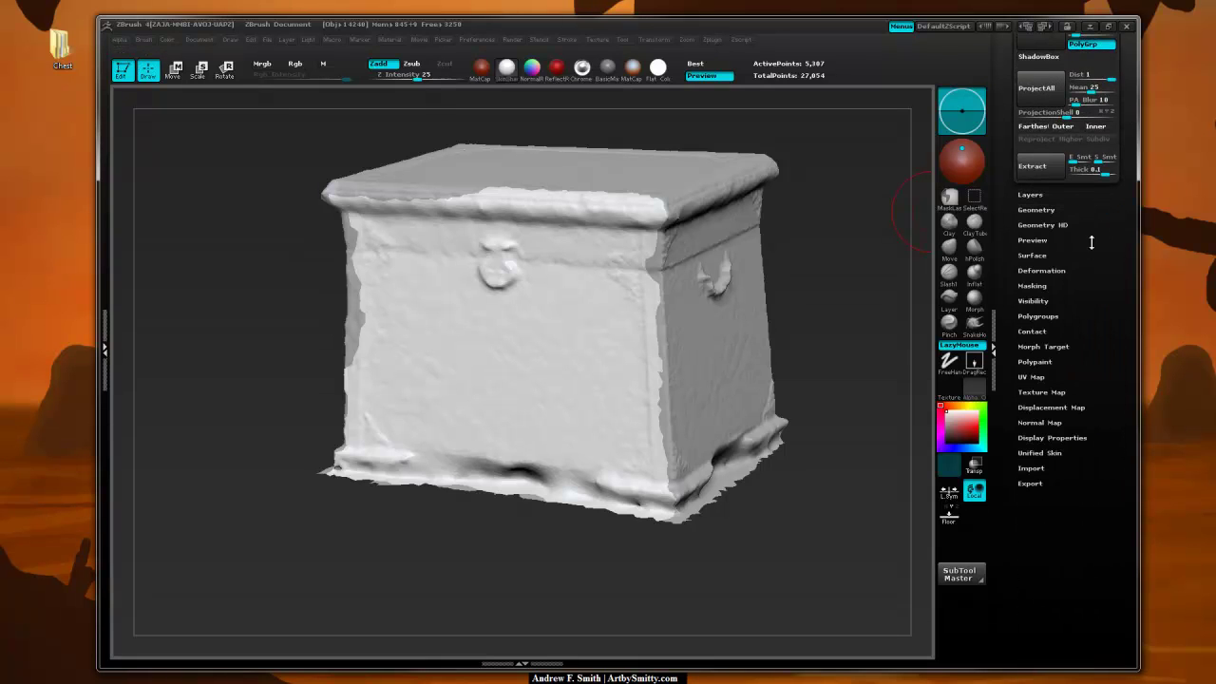
scroll(1091, 281, "down", 1)
left_click(1048, 369)
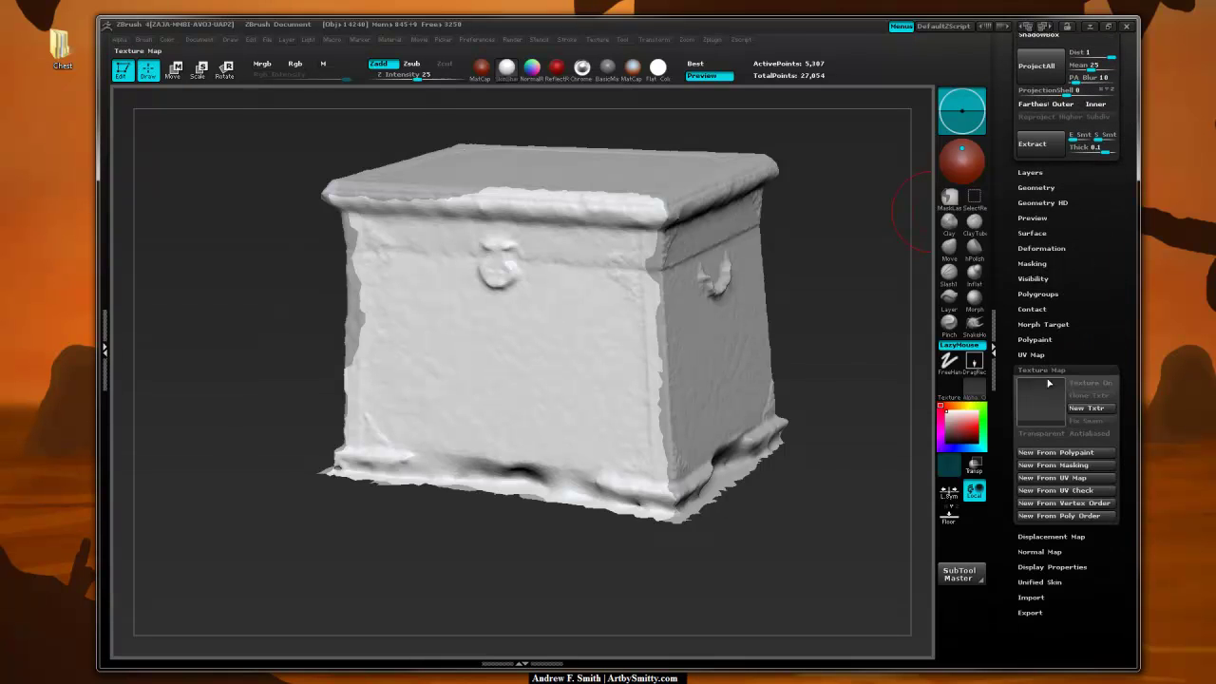
left_click(1045, 404)
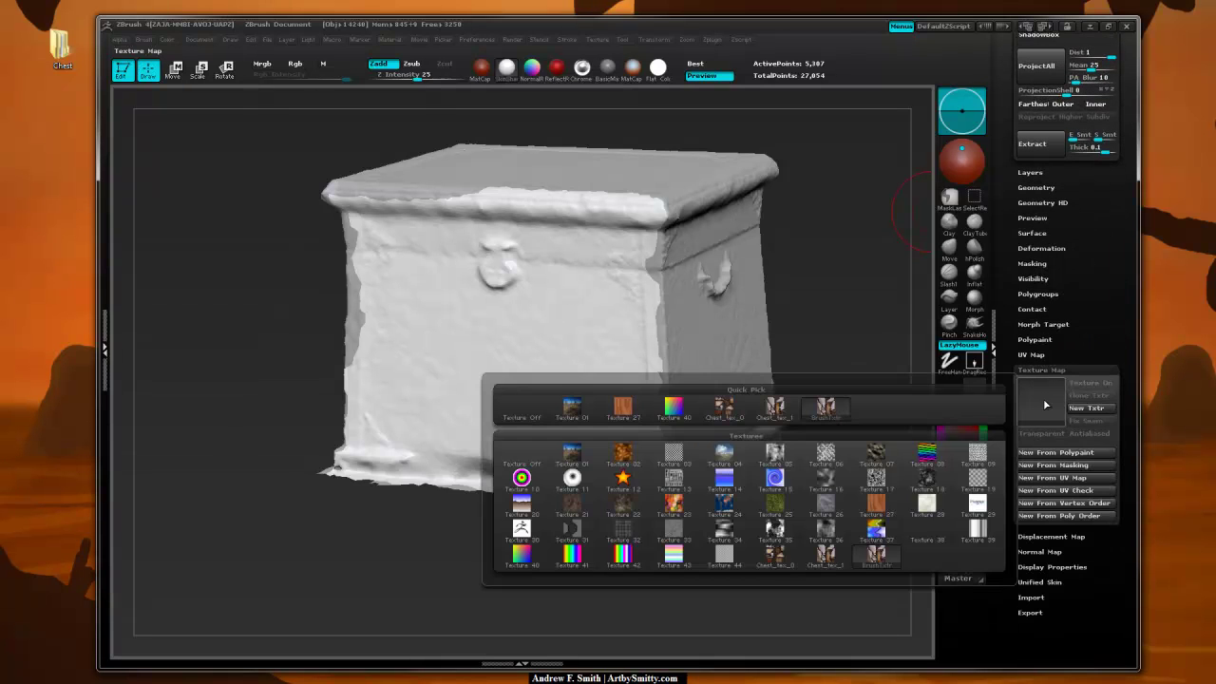
left_click(774, 407)
left_click_drag(857, 289, 874, 282, "shift")
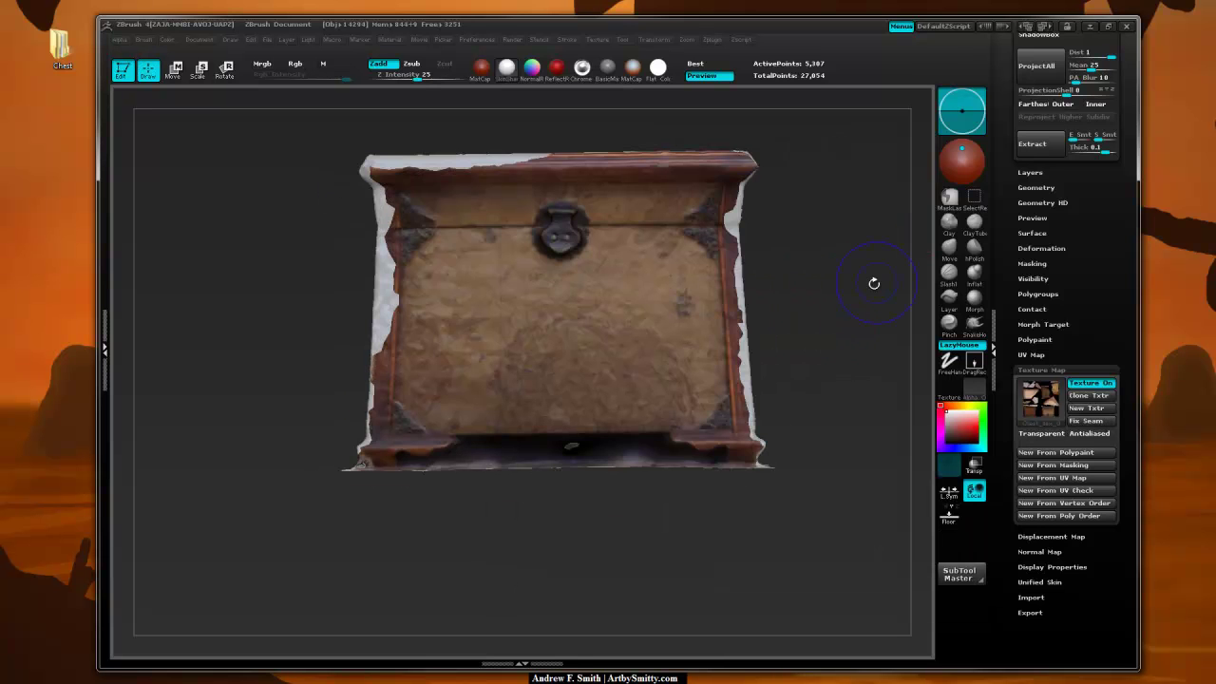
left_click_drag(855, 351, 848, 386)
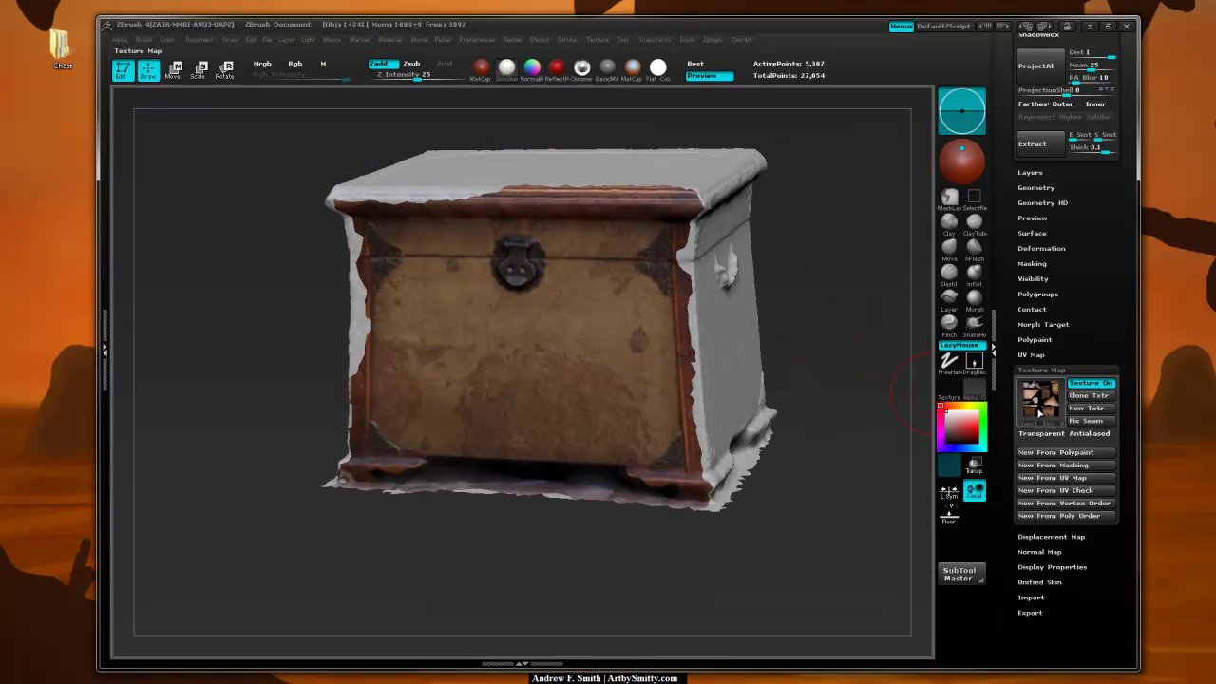
Select the Chest21 subtool and orbit to its piece at the chest's lower side corner
left_click_drag(1080, 219, 1066, 385)
left_click_drag(1019, 217, 1018, 351)
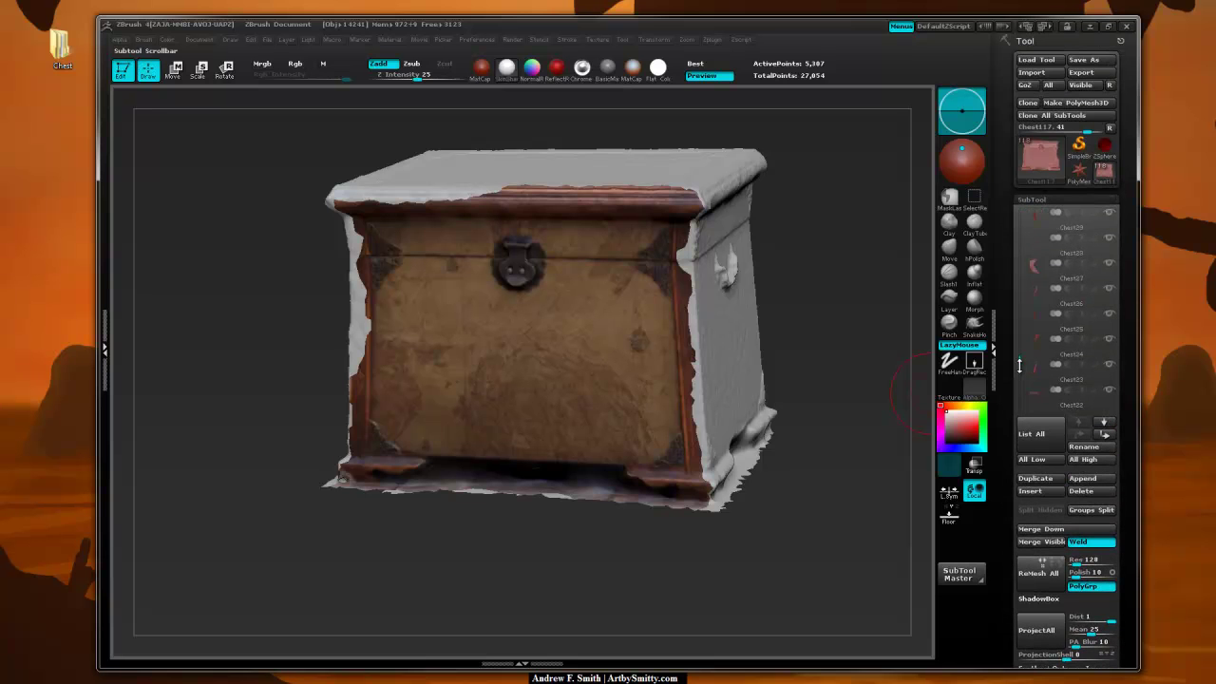
left_click(1062, 296)
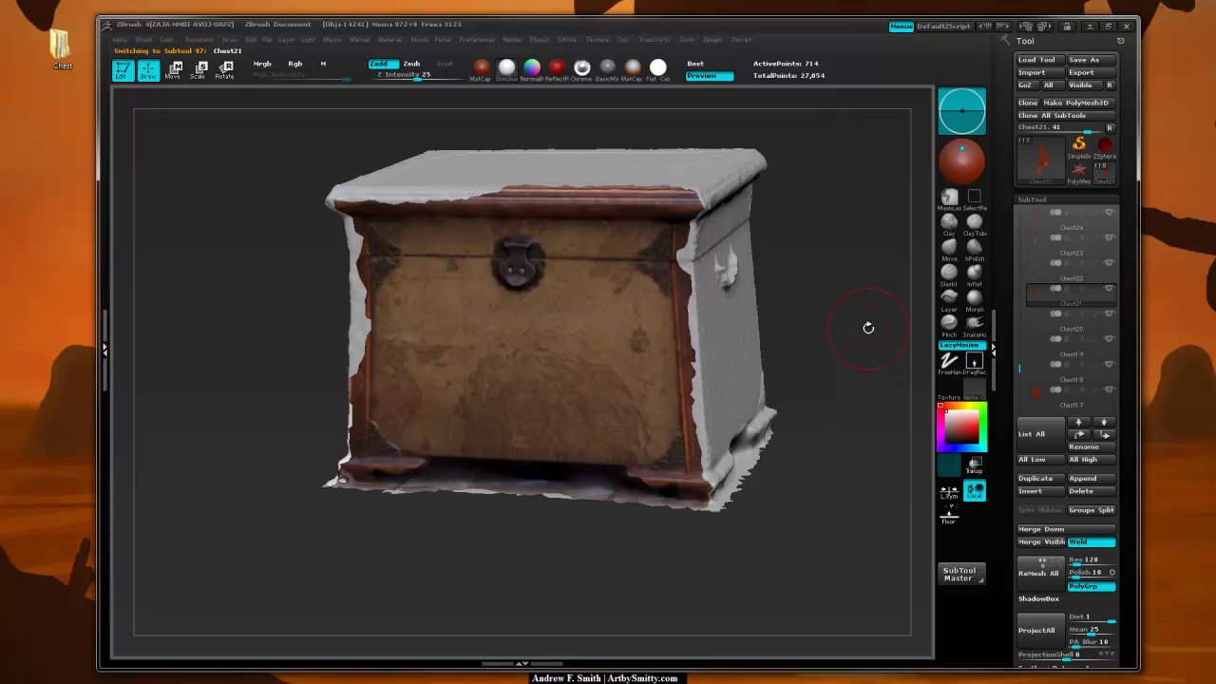
left_click_drag(862, 342, 910, 402)
Try Chest_tex_0 as the corner piece's texture map, and replace it with Chest_tex_1
scroll(1122, 521, "down", 6)
left_click(1041, 372)
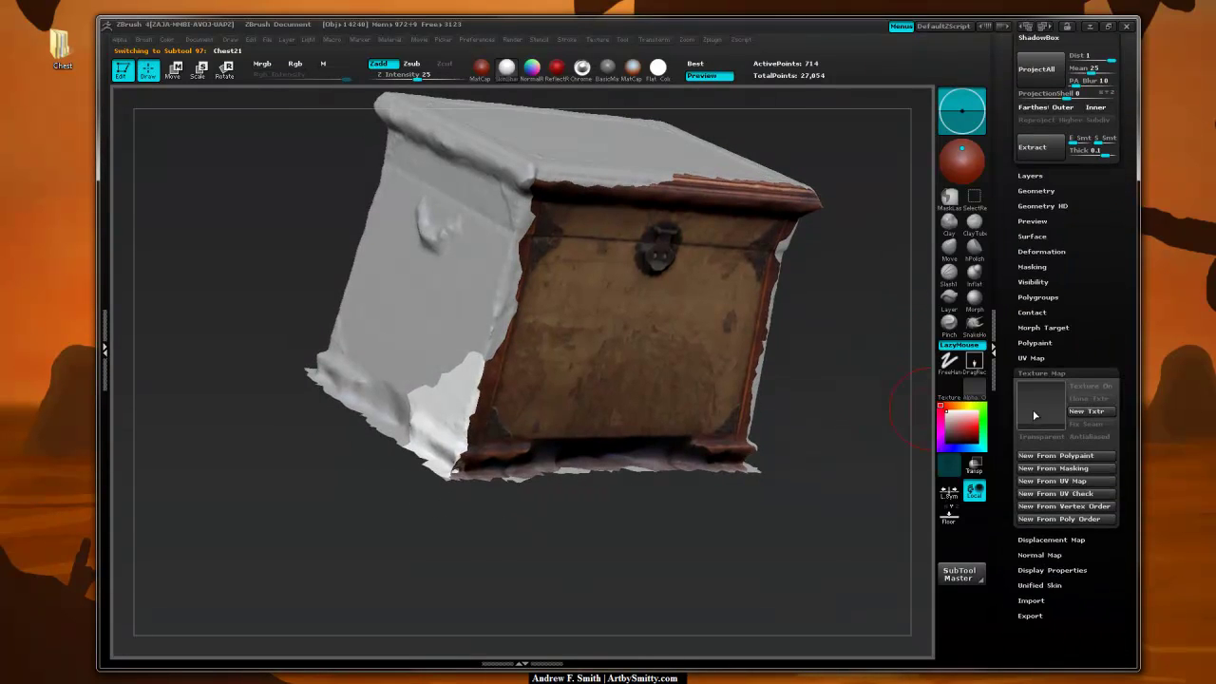
left_click(1031, 408)
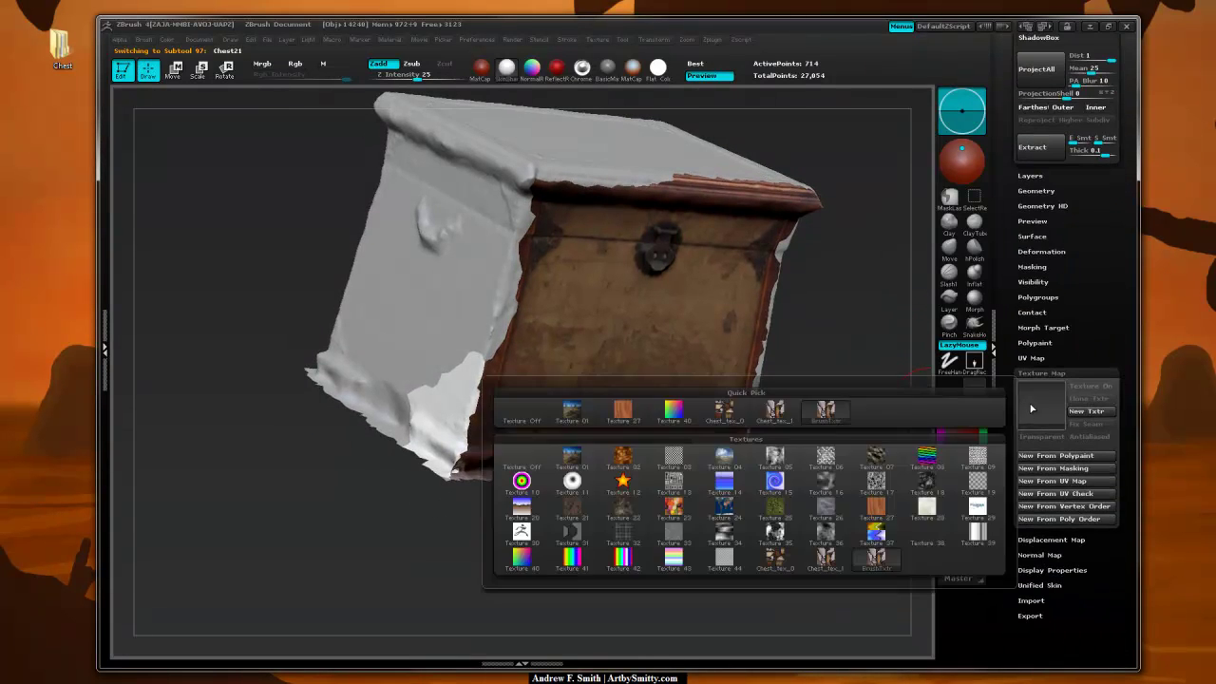
left_click(723, 410)
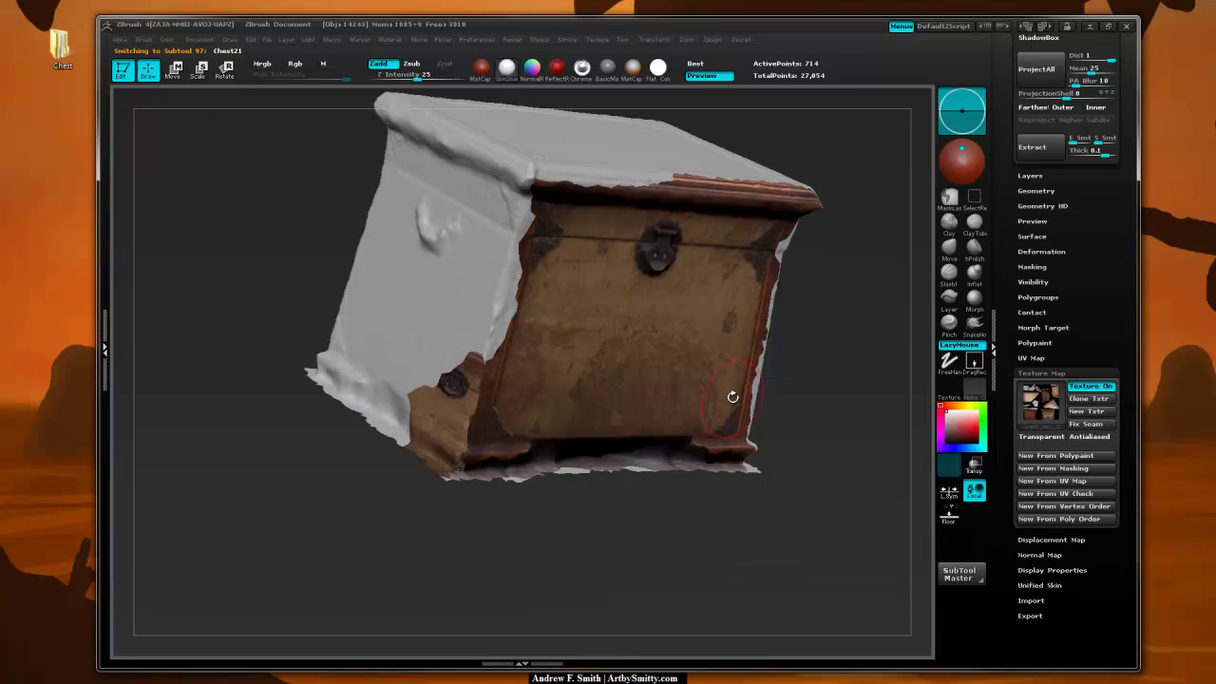
left_click(1049, 413)
left_click(795, 399)
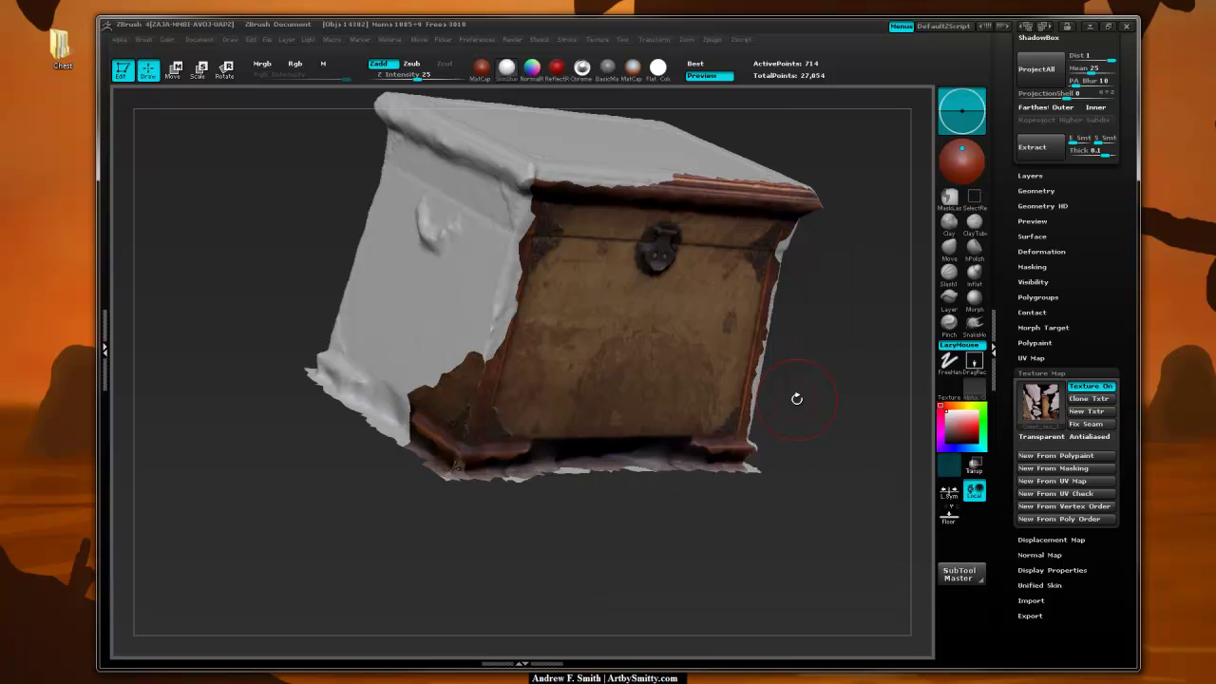
Switch the material to Flat Color and inspect the textured front and corner pieces from several angles
left_click_drag(838, 403, 833, 323)
left_click_drag(749, 111, 839, 382)
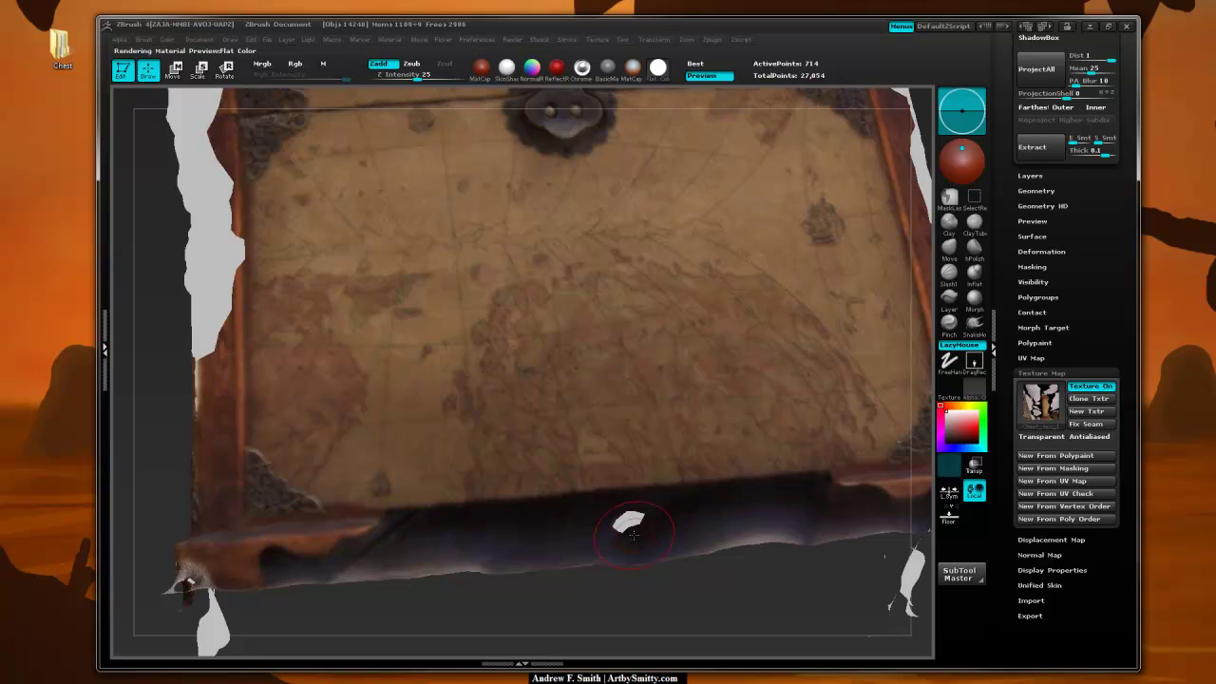
left_click_drag(640, 589, 840, 330)
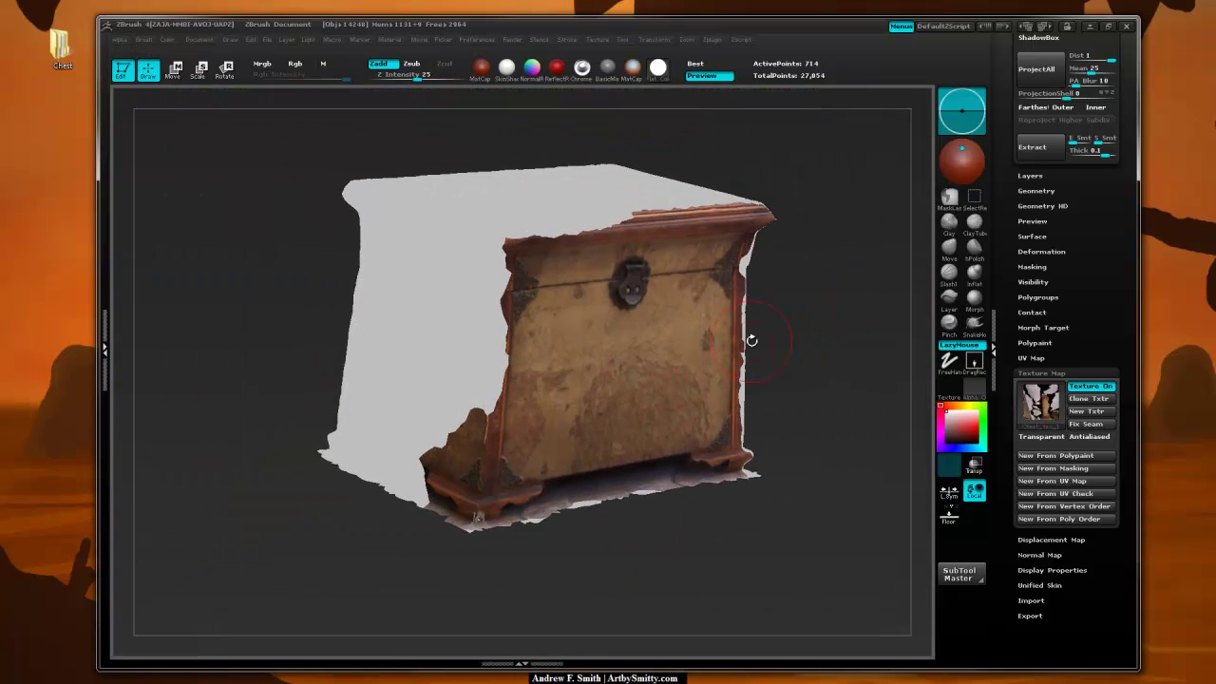
left_click_drag(751, 340, 832, 313)
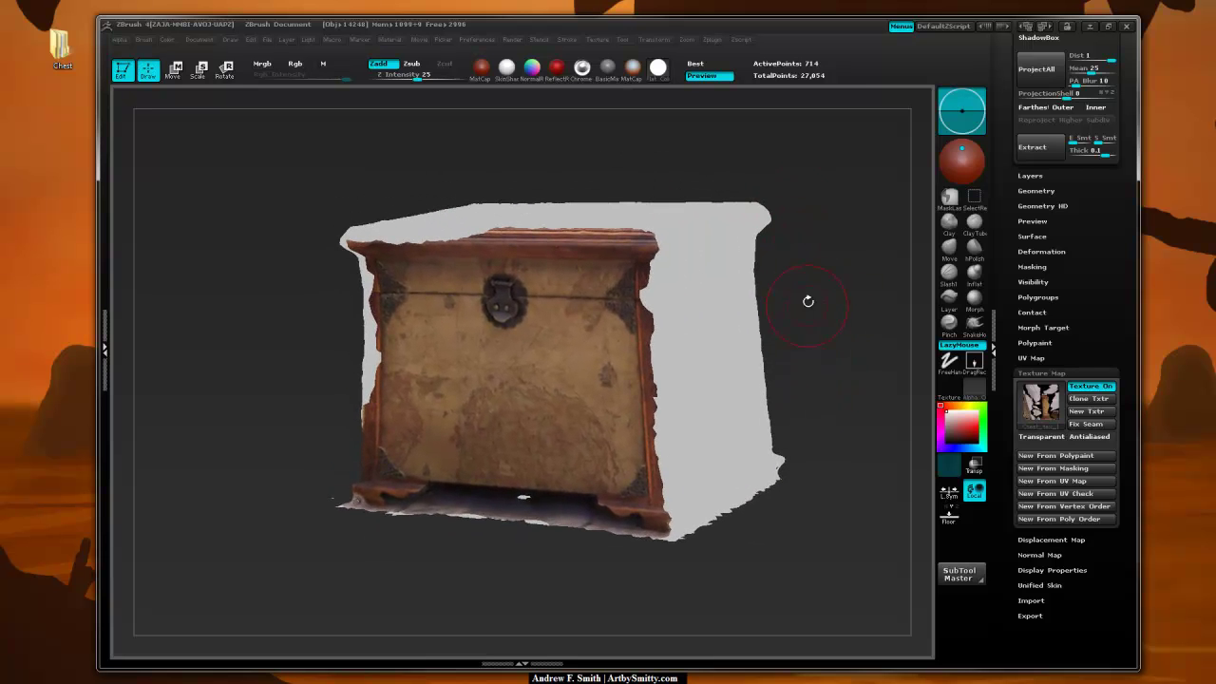
left_click_drag(839, 333, 809, 256)
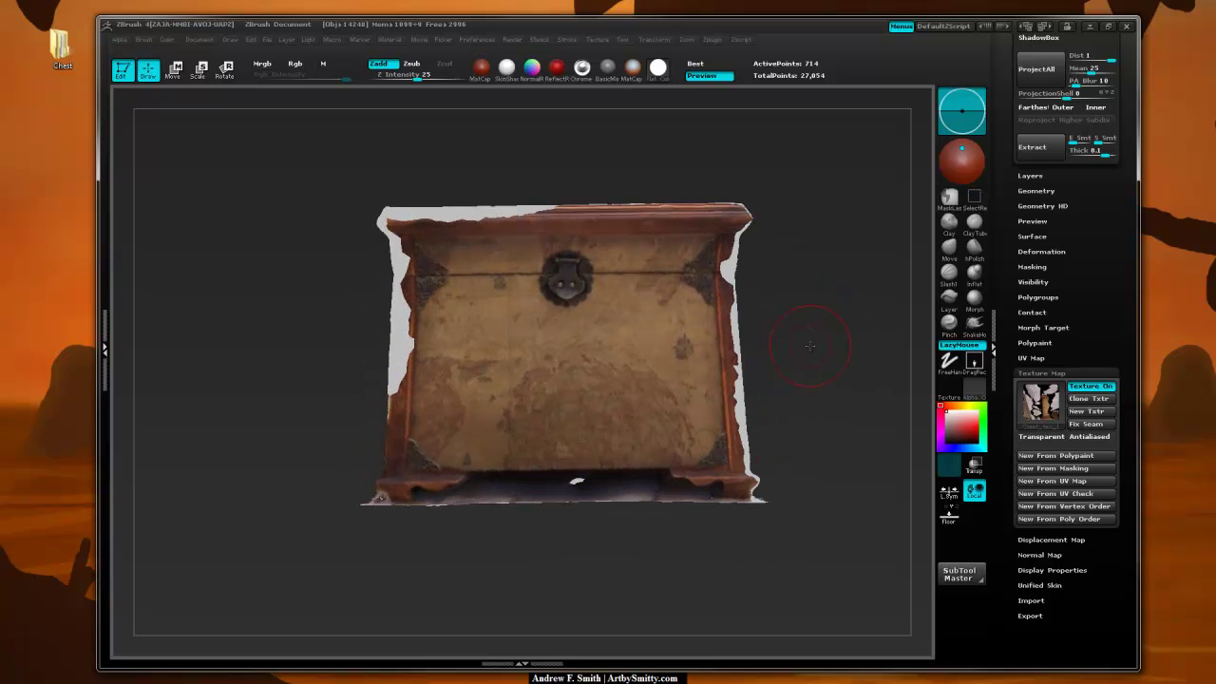
left_click_drag(809, 346, 852, 337)
Select the Chest17 subtool and check which piece of the chest it covers
left_click_drag(1088, 214, 1096, 389)
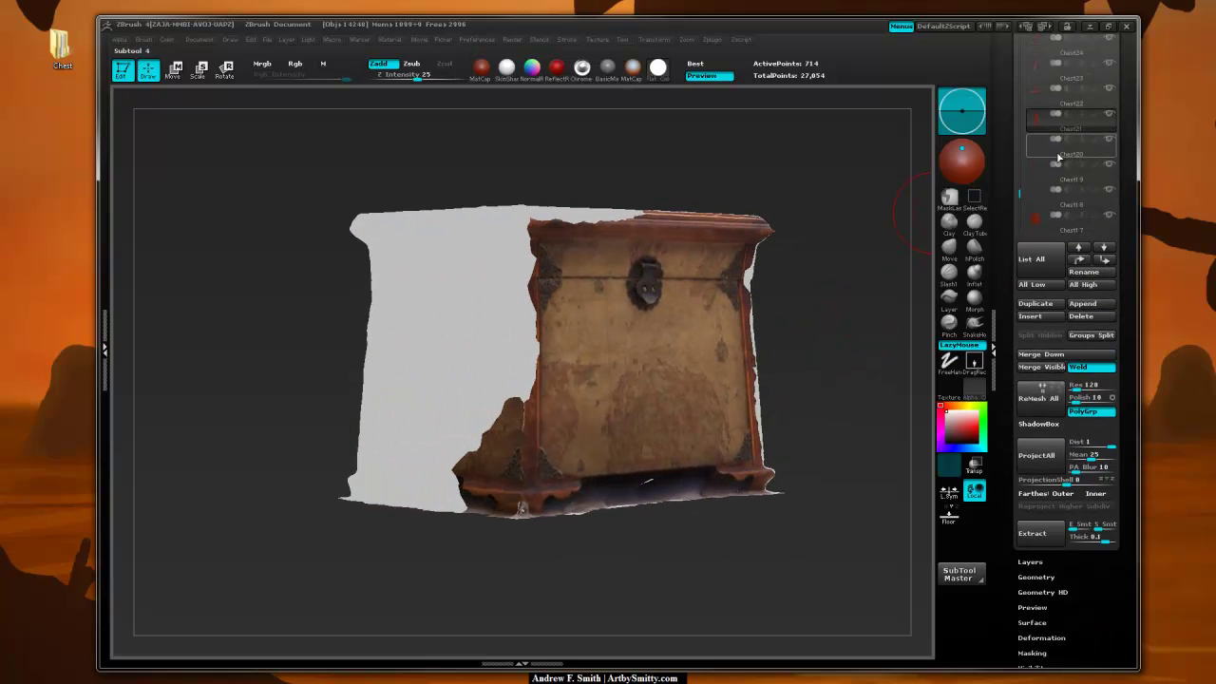
left_click(1044, 226)
mouse_move(895, 370)
left_mouse_down()
mouse_move(785, 396)
mouse_move(907, 369)
left_mouse_up()
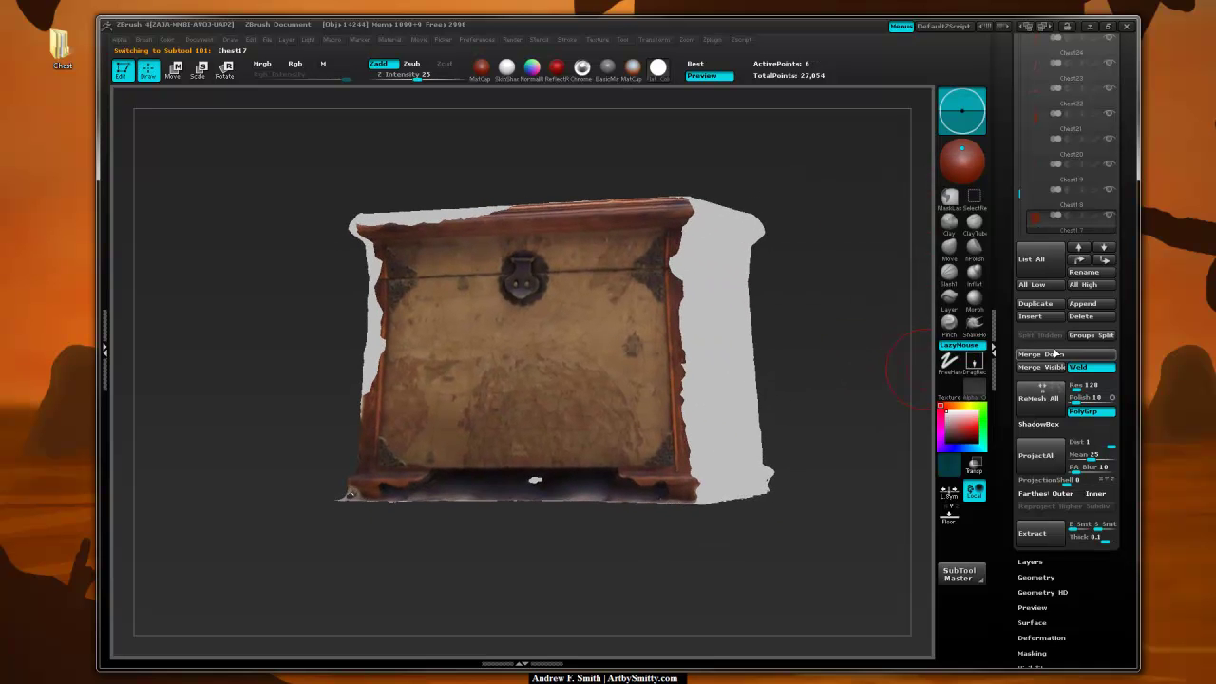
scroll(1124, 294, "down", 5)
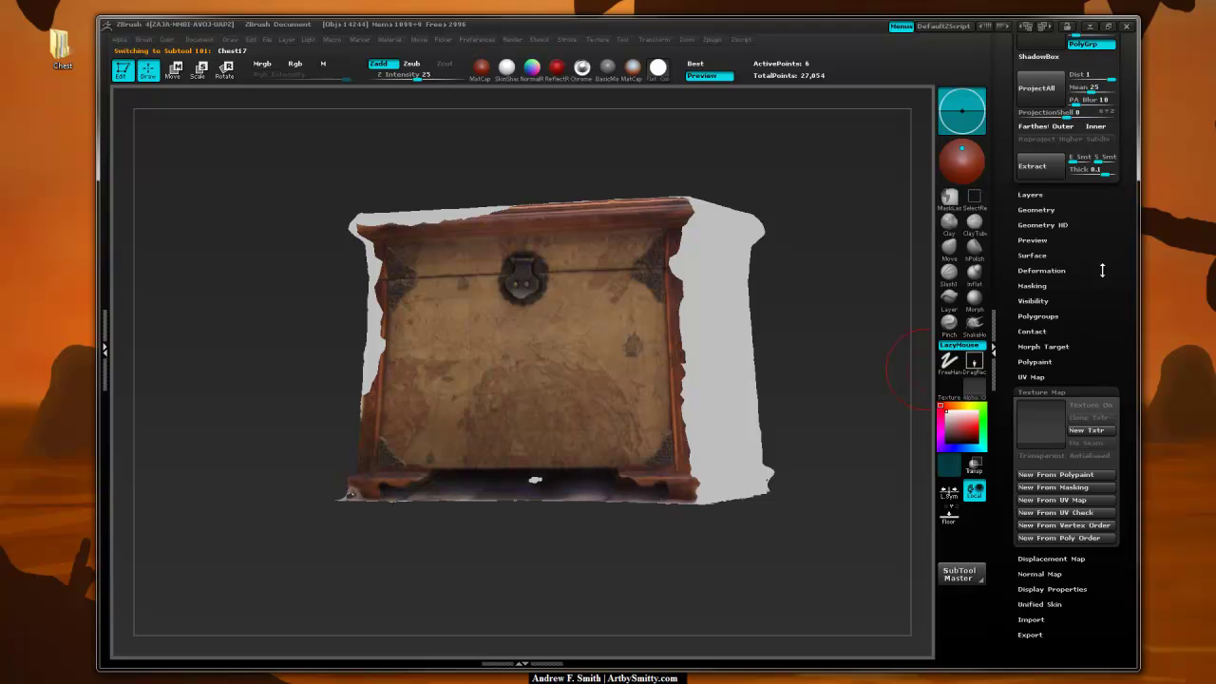
scroll(1101, 271, "up", 7)
left_click_drag(1017, 323, 1017, 334)
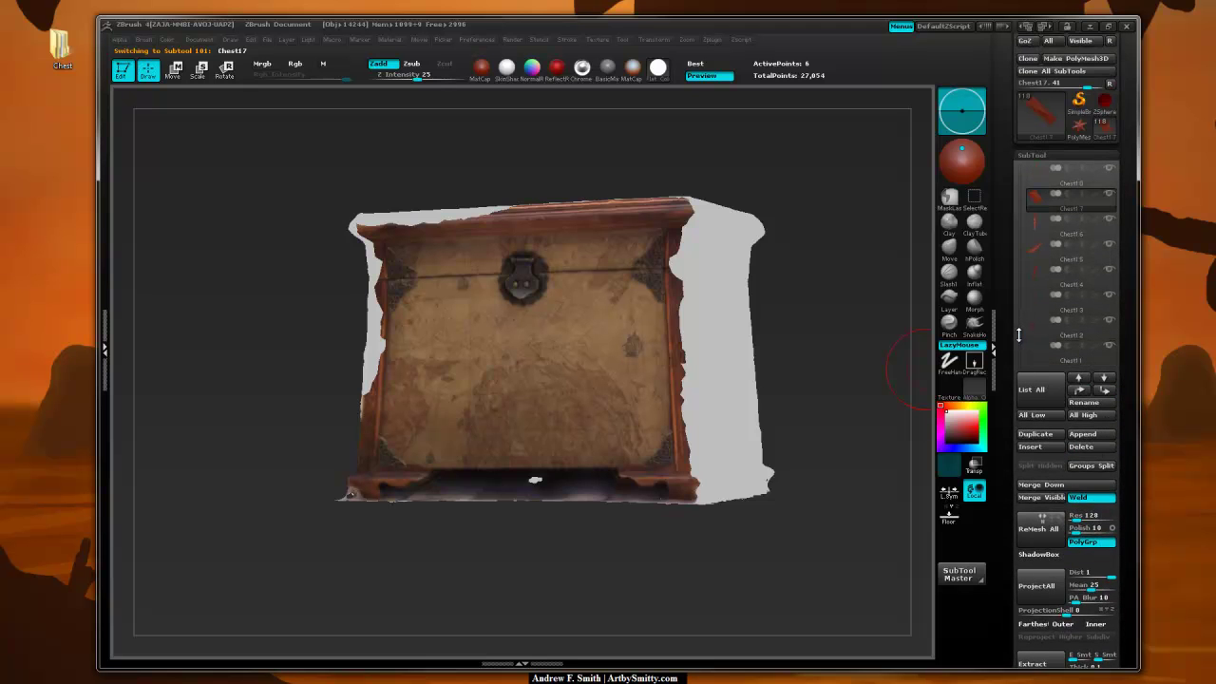
Select the Chest16 subtool, the narrow vertical strip between the chest's front and side, and reach its Texture Map settings
left_click(1040, 228)
left_click_drag(838, 364, 930, 440)
left_click_drag(1131, 408, 1127, 253)
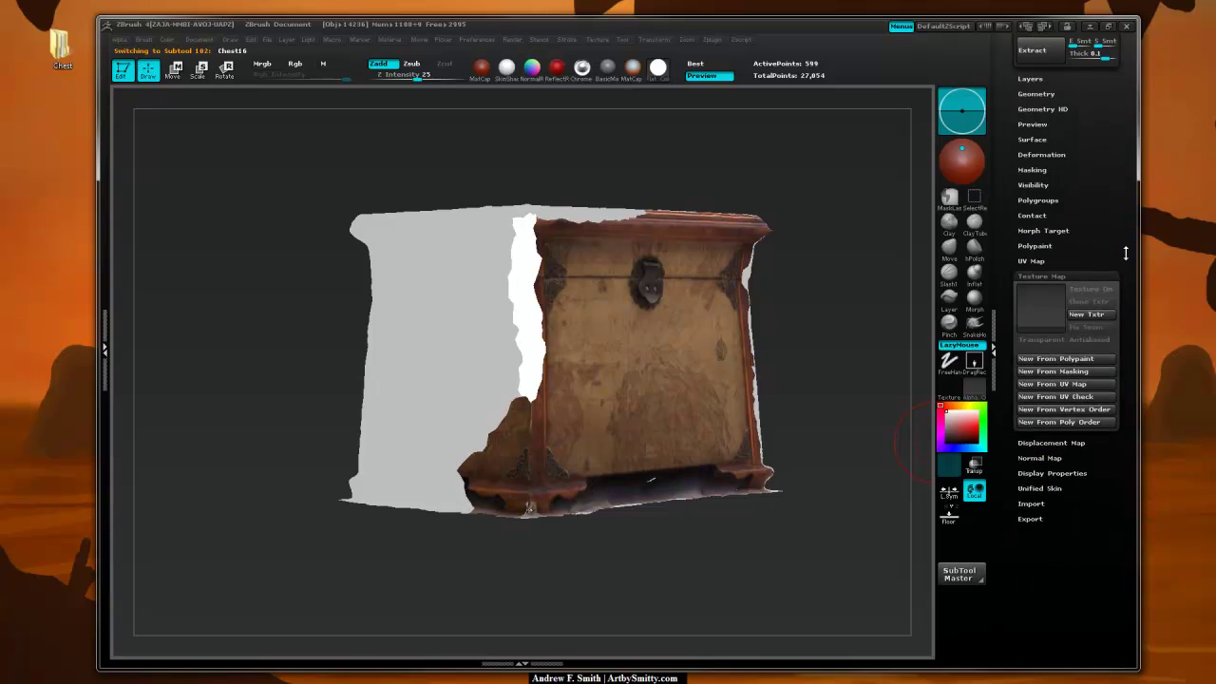
Try Chest_tex_0 as the strip's texture map, replace it with Chest_tex_1, and check the result around the chest
left_click(1040, 310)
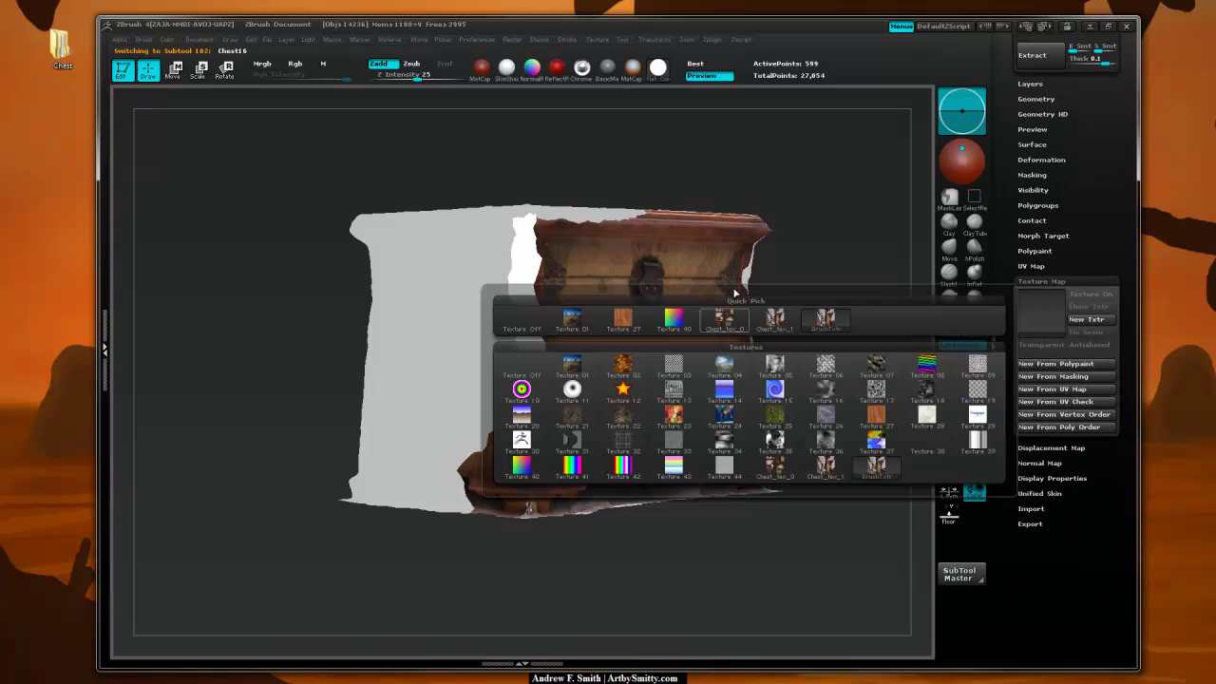
left_click(725, 318)
left_click(1040, 310)
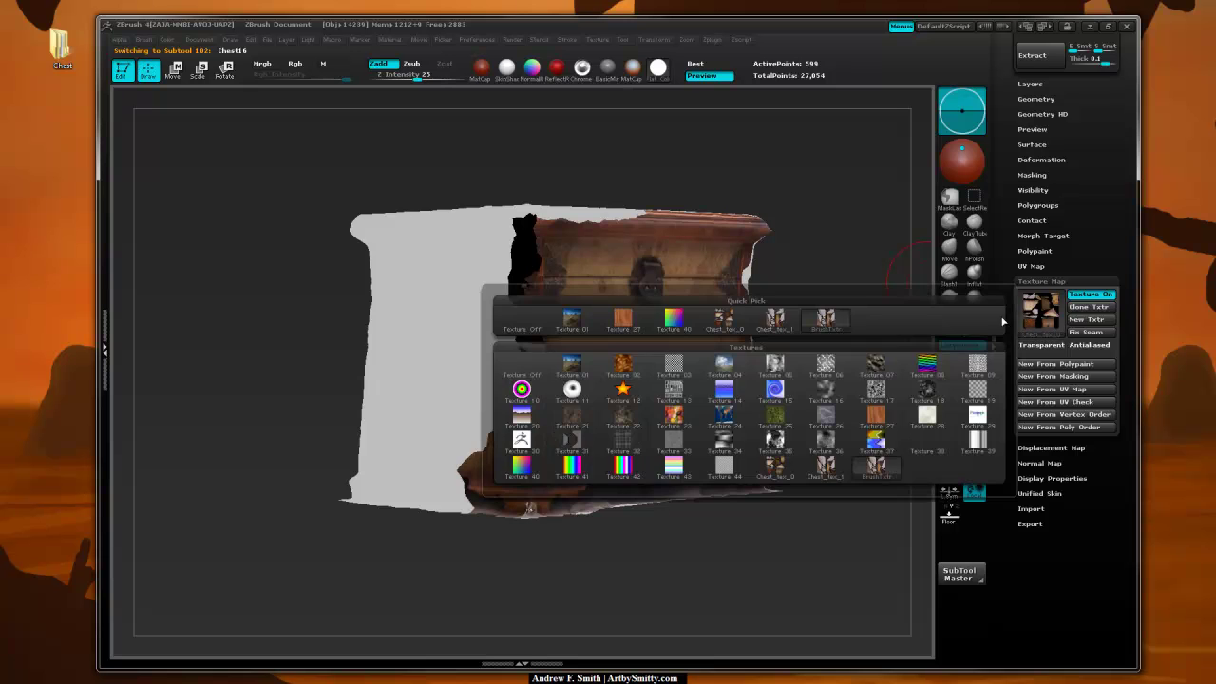
left_click(775, 317)
mouse_move(820, 252)
left_mouse_down()
mouse_move(867, 326)
mouse_move(888, 309)
mouse_move(859, 314)
left_mouse_up()
left_click_drag(880, 365, 800, 303)
left_click_drag(791, 351, 876, 328, "shift")
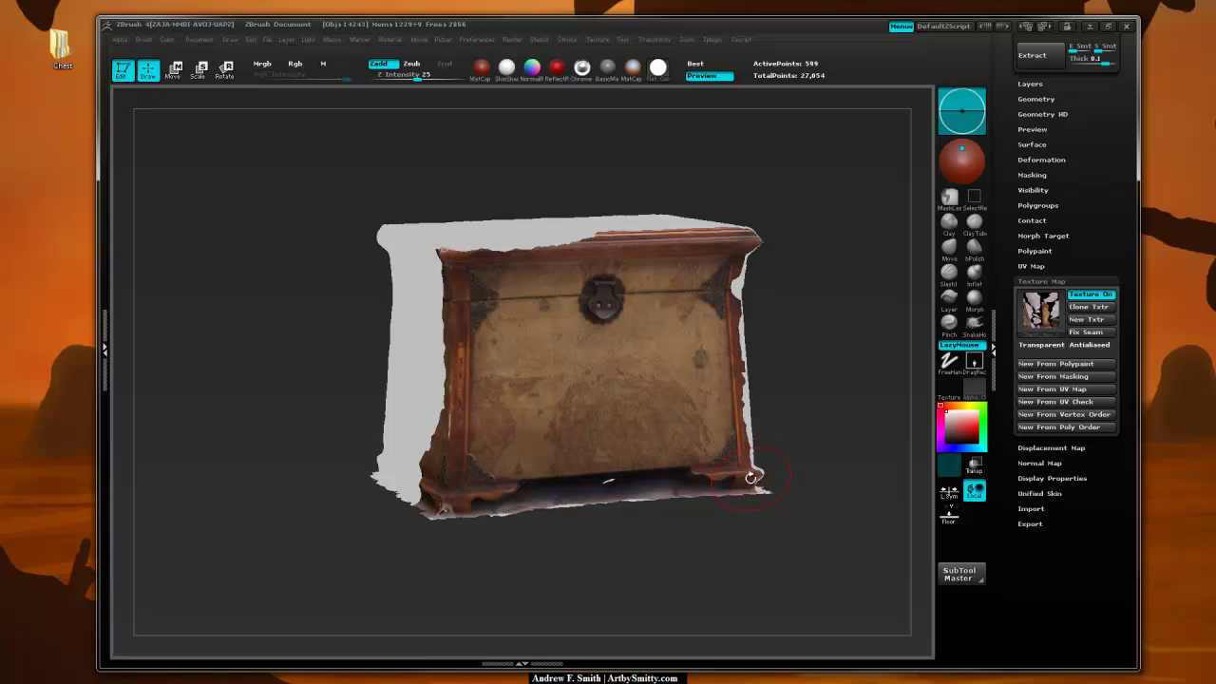
left_click_drag(843, 369, 843, 366)
left_click_drag(860, 318, 884, 313)
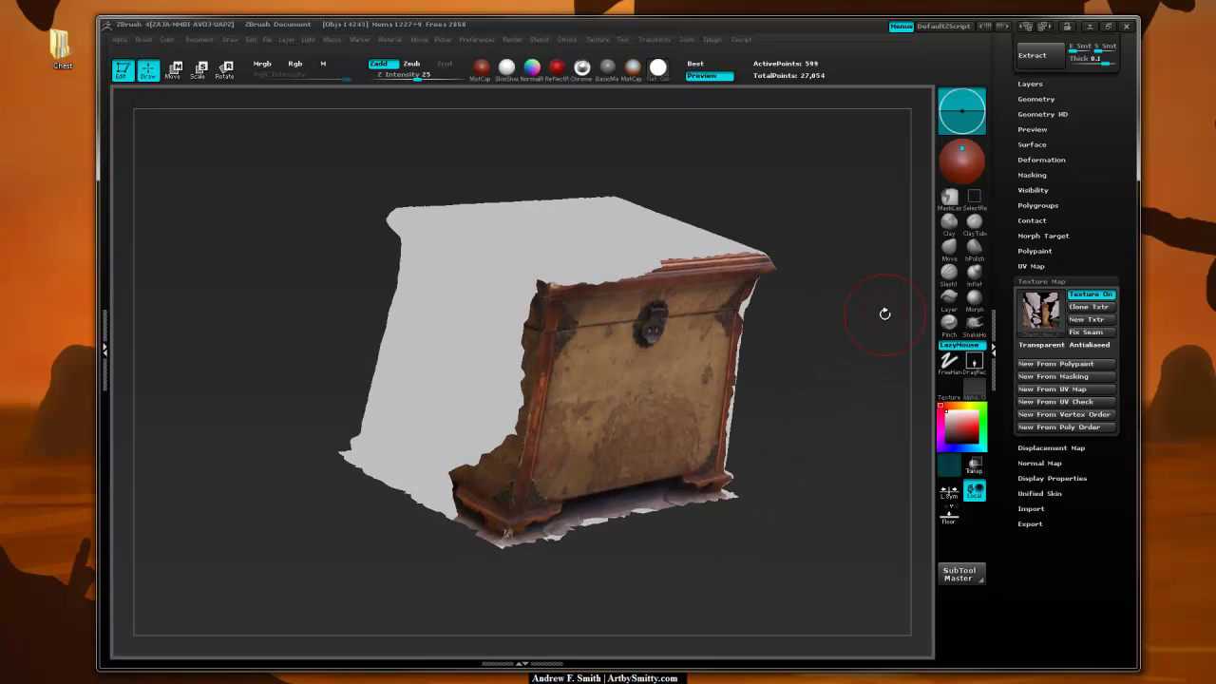
left_click_drag(805, 316, 860, 317)
Select the Chest15 subtool and check its tiny piece and the ones listed after it
left_click_drag(1103, 174, 1105, 343)
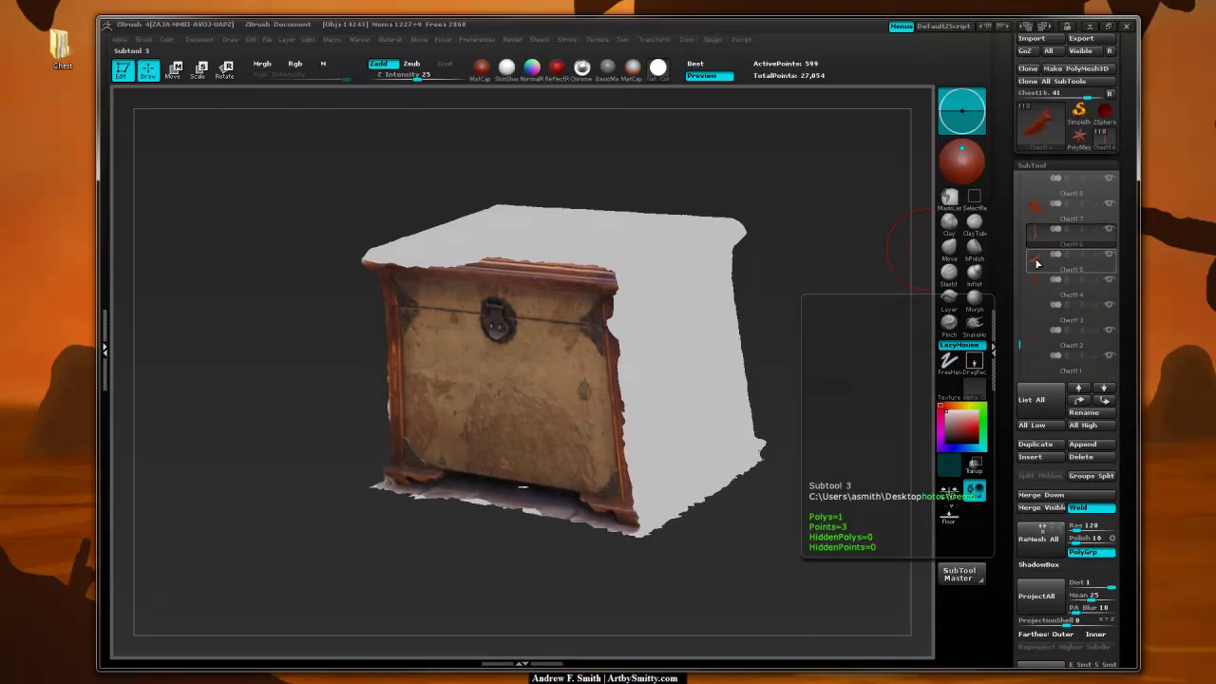
left_click(1028, 253)
left_click_drag(846, 405, 878, 404)
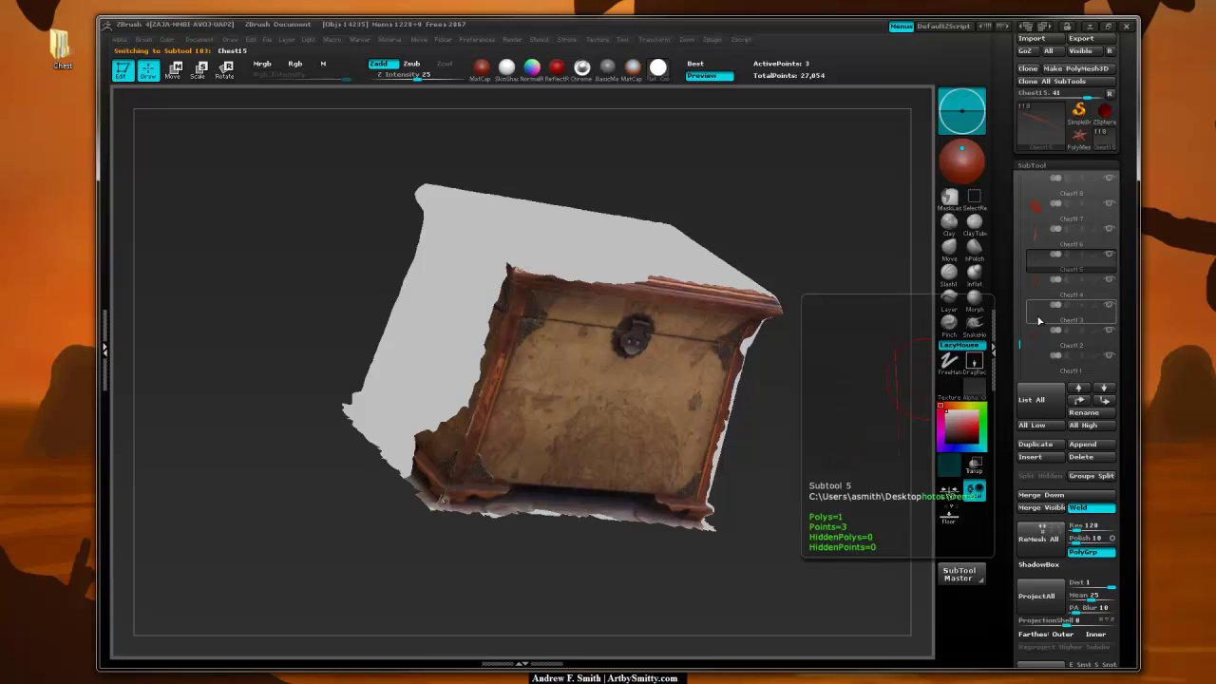
left_click(1036, 320)
mouse_move(827, 475)
left_mouse_down()
mouse_move(616, 491)
mouse_move(835, 465)
left_mouse_up()
Select the Chest4 subtool on the handle side and assign Chest_tex_0 as its texture map
left_click_drag(1019, 344, 1019, 366)
left_click(1036, 320)
left_click_drag(807, 361, 881, 340)
left_click_drag(1112, 565, 1112, 277)
left_click(1042, 238)
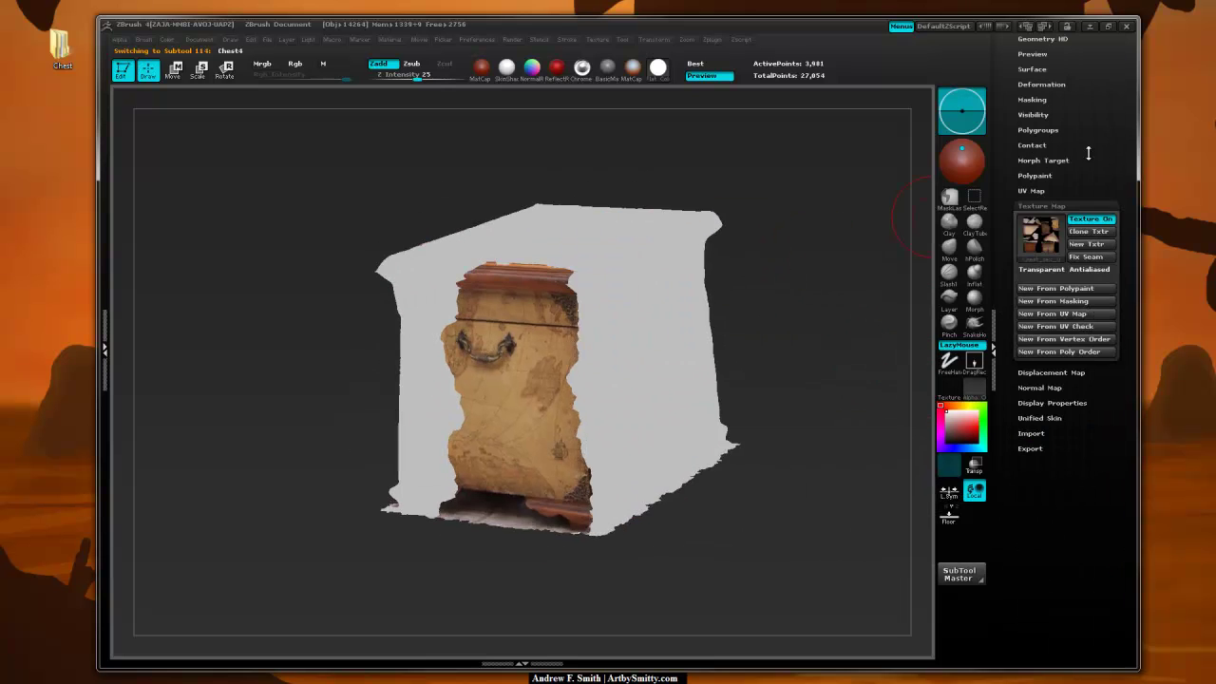
Select the subtool for the chest's back panel with the hinges and assign its matching texture map
left_click_drag(1088, 152, 1088, 608)
left_click(1040, 256)
left_click_drag(835, 313, 912, 284)
left_click_drag(1126, 350, 1121, 57)
left_click(1042, 326)
Select the Chest subtool covering most of the lid and assign its matching texture map
left_click_drag(1106, 105, 1069, 313)
left_click(1040, 297)
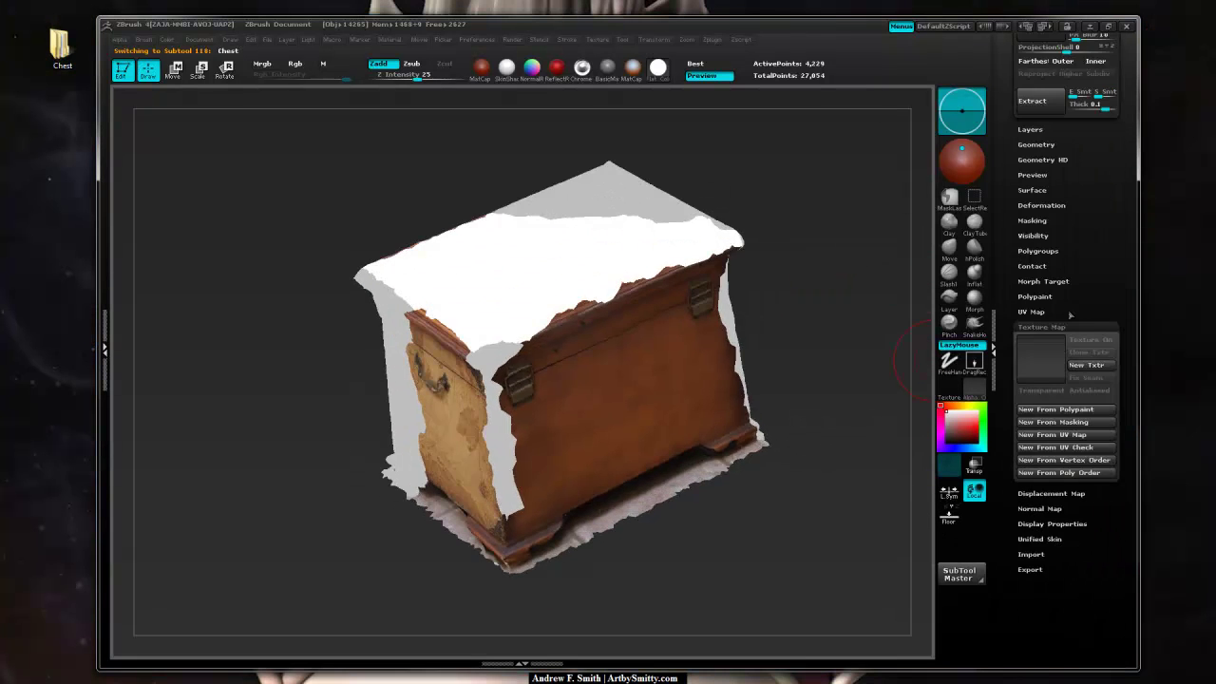
left_click(1040, 310)
left_click(728, 313)
Select the Chest1 subtool and assign its matching texture map
left_click(1041, 277)
left_click_drag(1106, 104, 1107, 627)
left_click(1040, 397)
left_click(737, 402)
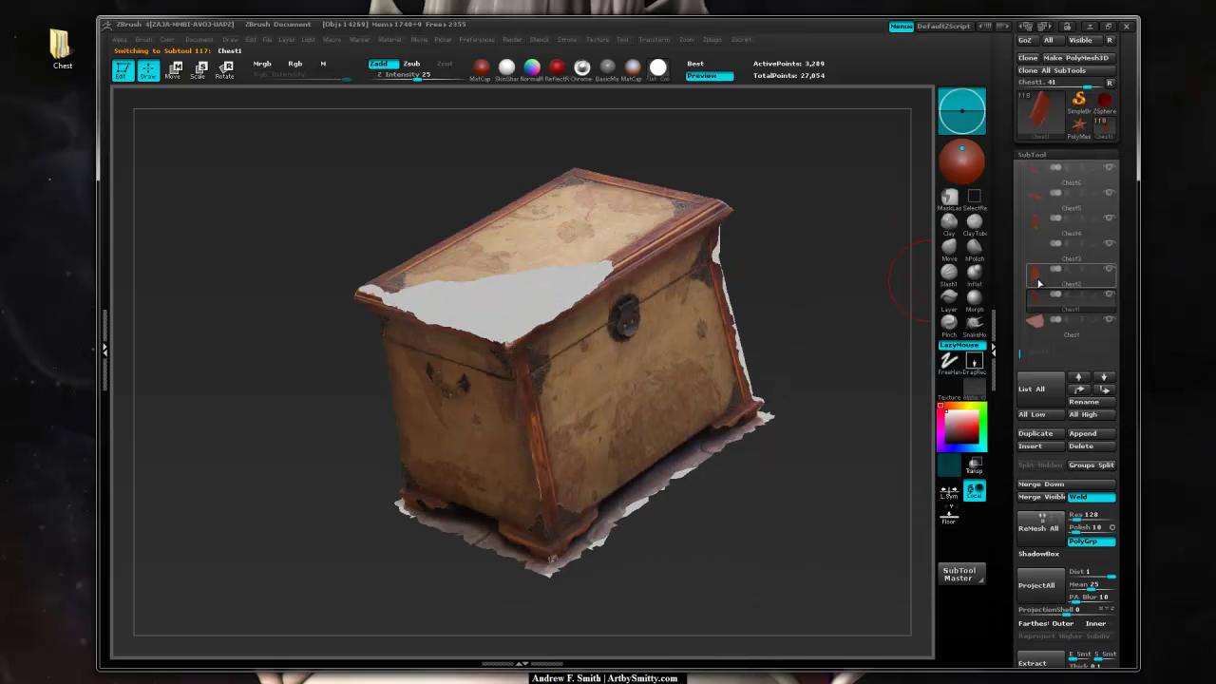
Check the Chest2, Chest3 and Chest4 subtools for missing textures
left_click(1036, 273)
left_click(1036, 247)
left_click_drag(836, 304, 898, 332)
left_click(1036, 221)
left_click_drag(898, 285, 760, 322)
Select the Chest5 subtool at the lid's untextured front corner and assign Chest_tex_0 as its texture map
left_click(1036, 196)
left_click_drag(878, 324, 807, 285)
left_click_drag(1107, 613, 1107, 105)
left_click(1041, 387)
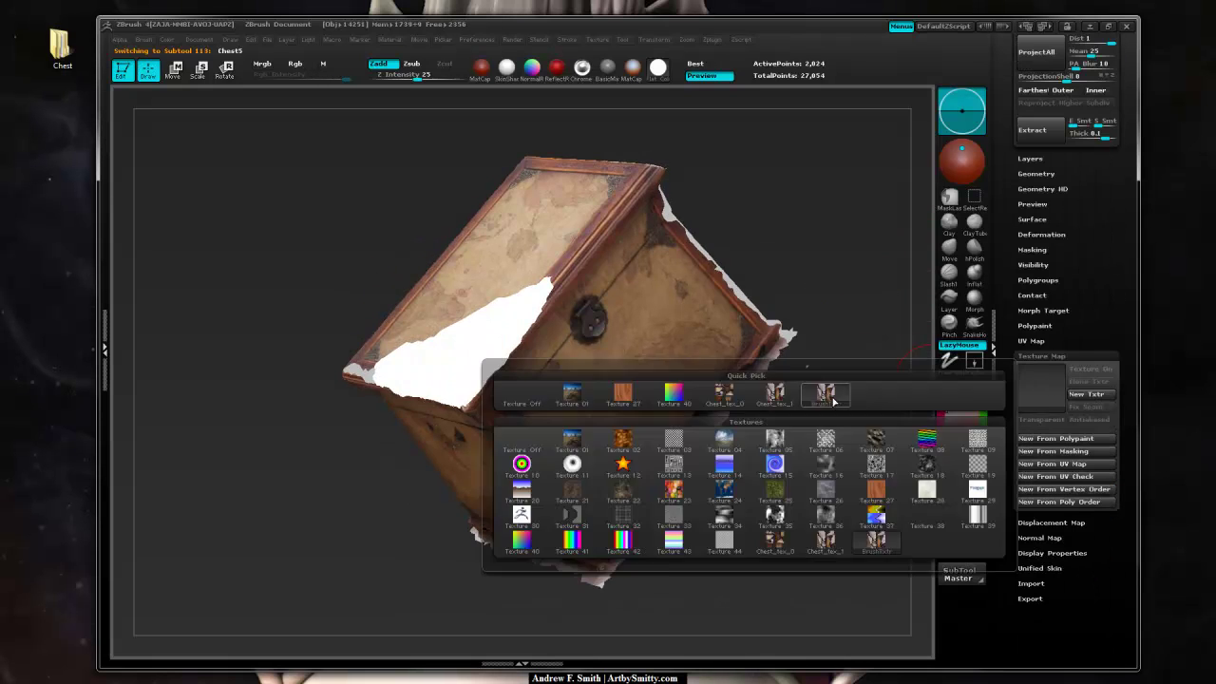
left_click(729, 395)
left_click_drag(868, 247, 879, 314)
Select the Chest6 subtool, the small strip on the lid's edge, and assign its matching texture map
left_click_drag(1106, 105, 1106, 613)
left_click(1036, 252)
left_click_drag(836, 313, 897, 455)
left_click_drag(1118, 613, 1118, 231)
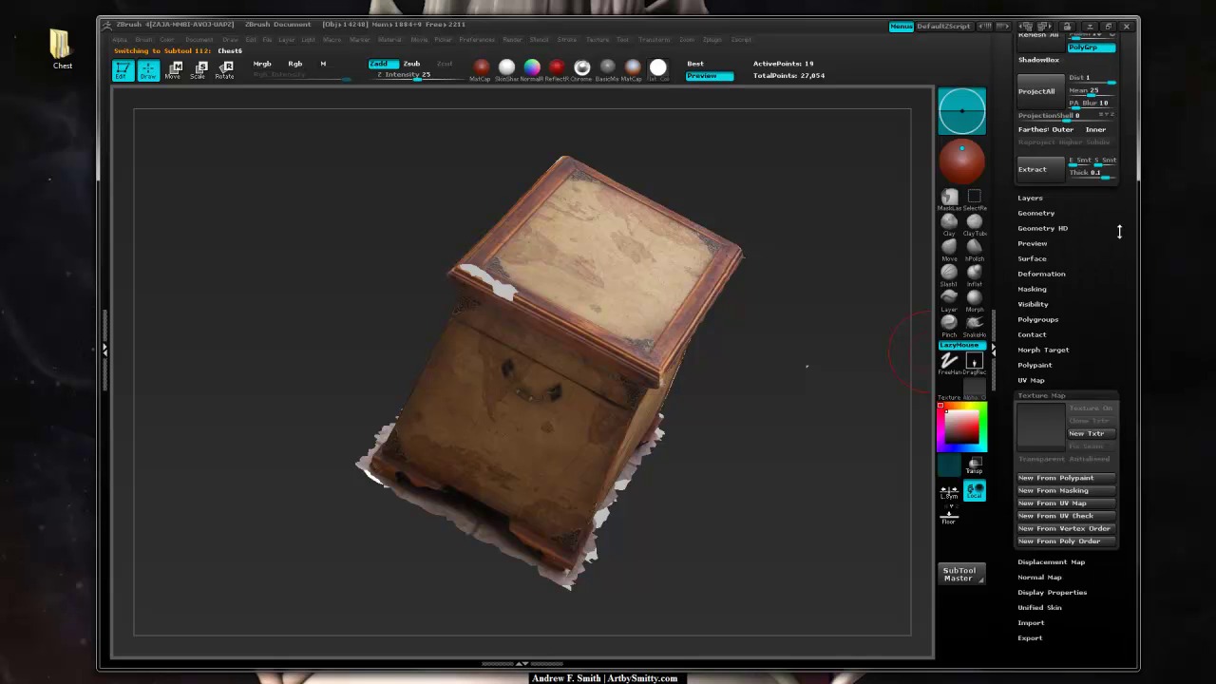
left_click(1040, 421)
left_click(765, 441)
left_click_drag(836, 323, 883, 352)
Select the Chest10 subtool, the wide strip along the corner between front and handle side, and assign its matching texture map
left_click_drag(1110, 151, 1110, 627)
left_click(1037, 242)
left_click_drag(816, 361, 903, 219)
left_click(1045, 223)
left_click_drag(836, 333, 904, 382)
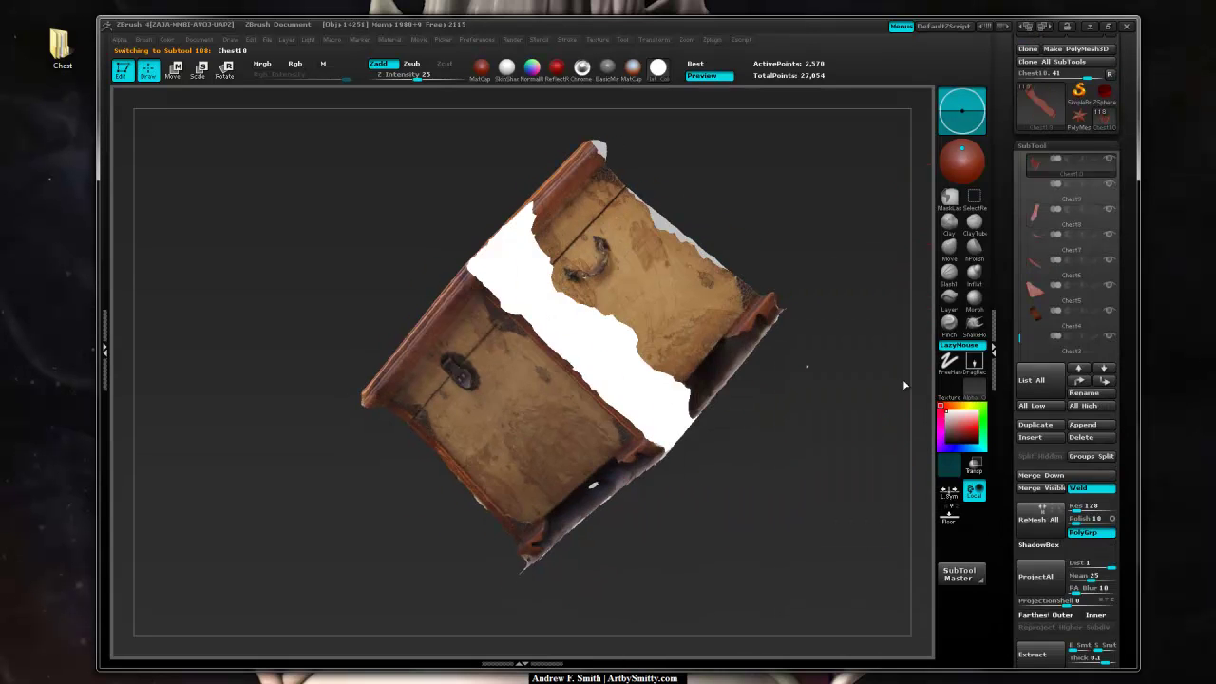
left_click_drag(1116, 627, 1116, 95)
left_click(1040, 363)
left_click(747, 380)
left_click_drag(826, 323, 897, 313)
Look through the subtools from Chest11 to Chest21 for pieces without a texture
left_click_drag(1107, 57, 1098, 556)
left_click(1039, 282)
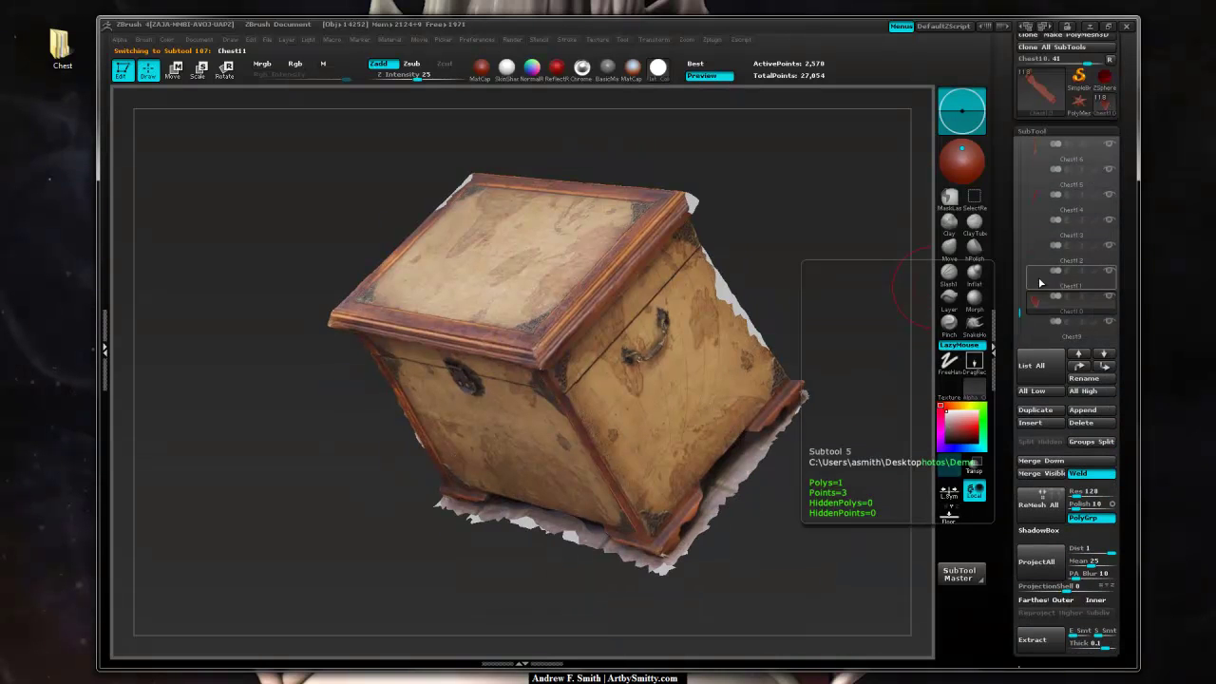
left_click(1039, 325)
left_click_drag(816, 361, 912, 314)
left_click(1037, 302)
left_click(1048, 204)
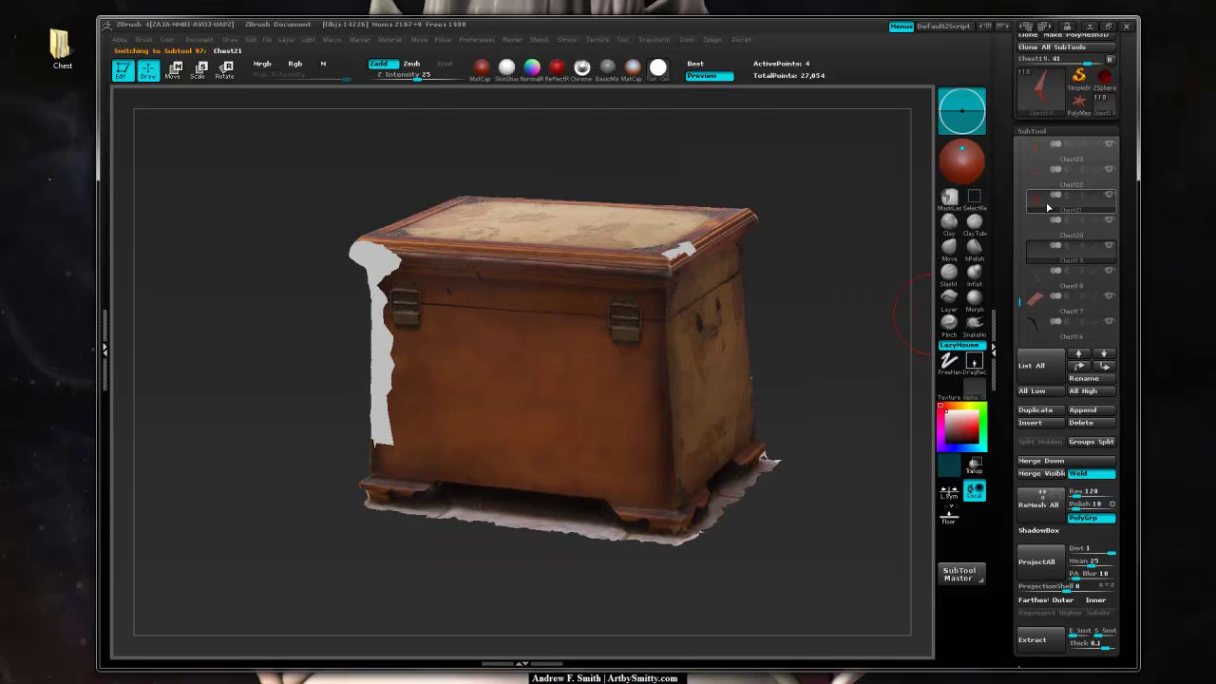
Continue checking the subtools beyond Chest21 for untextured pieces while viewing the chest from different angles
left_click(1044, 255)
left_click_drag(816, 361, 900, 302)
left_click_drag(1019, 301, 1019, 289)
left_click(1037, 226)
left_click(1038, 305)
left_click_drag(826, 323, 898, 318)
left_click_drag(1019, 289, 1018, 277)
Select the Chest44 subtool, the small strip at the lid's rear corner, and assign its matching texture map
left_click(1039, 252)
left_click_drag(874, 361, 836, 333)
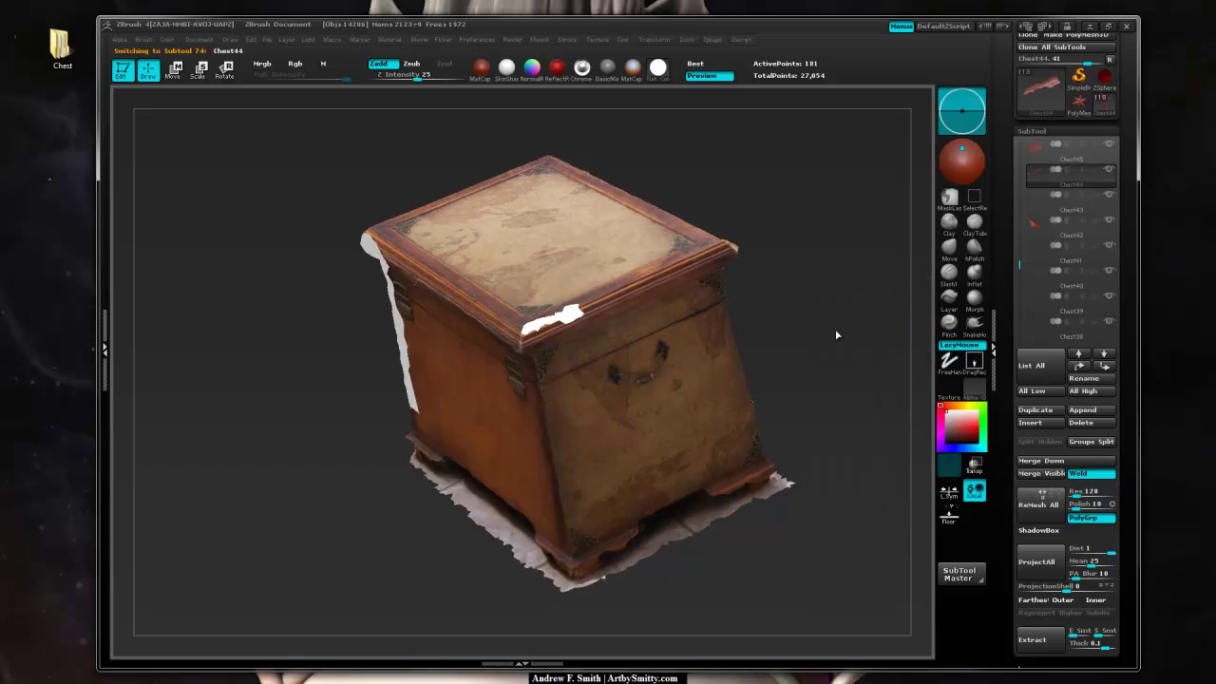
left_click(1039, 435)
mouse_move(1098, 557)
left_mouse_down()
mouse_move(1098, 190)
mouse_move(1097, 557)
left_mouse_up()
Find the next untextured pieces after Chest44 in the subtool list and assign each its matching texture map
left_click_drag(1019, 298, 1019, 280)
left_click(1041, 276)
left_click_drag(835, 342, 912, 314)
left_click(1038, 300)
left_click(1040, 467)
mouse_move(1112, 557)
left_mouse_down()
mouse_move(1112, 104)
mouse_move(1112, 556)
left_mouse_up()
left_click(824, 473)
left_click(1038, 196)
left_click(1040, 357)
mouse_move(1112, 491)
left_mouse_down()
mouse_move(1112, 95)
mouse_move(1123, 627)
left_mouse_up()
left_click(820, 370)
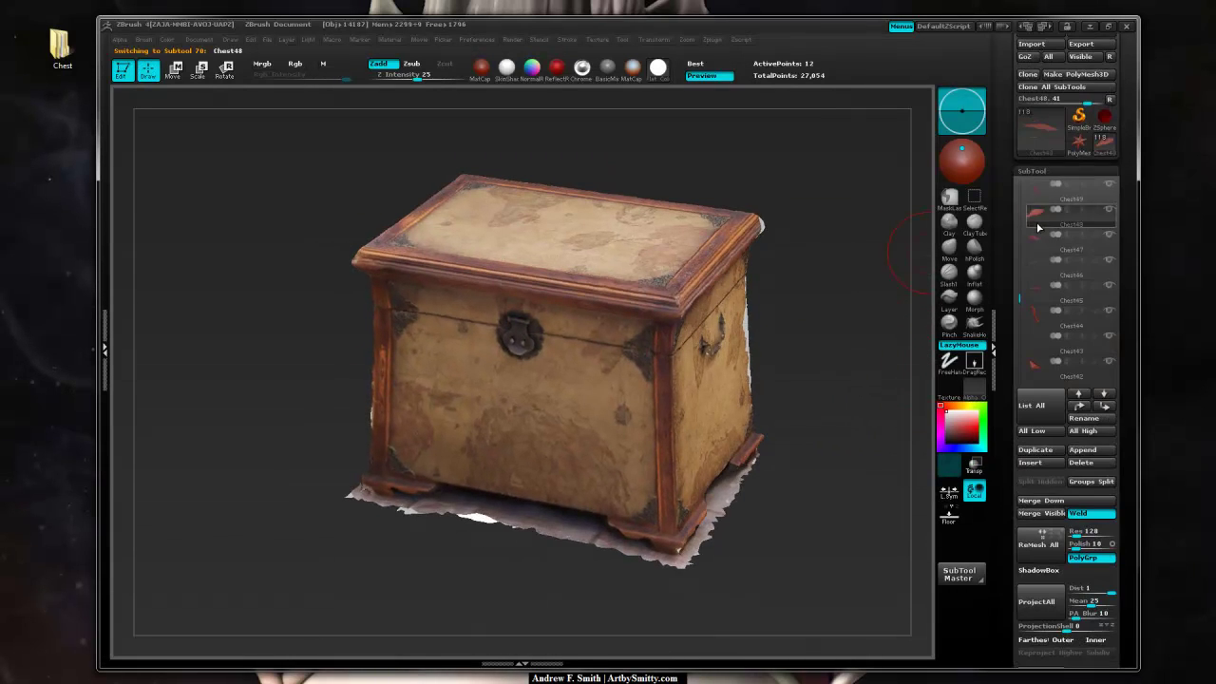
Select the Chest48 subtool, the small patch on the ground below the front, and assign its matching texture map
left_click(1037, 227)
left_click(1040, 536)
left_click_drag(1124, 457, 1124, 524)
left_click(778, 490)
Select the long strip down the corner between handle side and back, and assign its matching texture map
left_click_drag(1019, 324, 1019, 318)
left_click(1041, 325)
left_click_drag(893, 356, 840, 332)
left_click_drag(1123, 527, 1123, 97)
left_click(1039, 528)
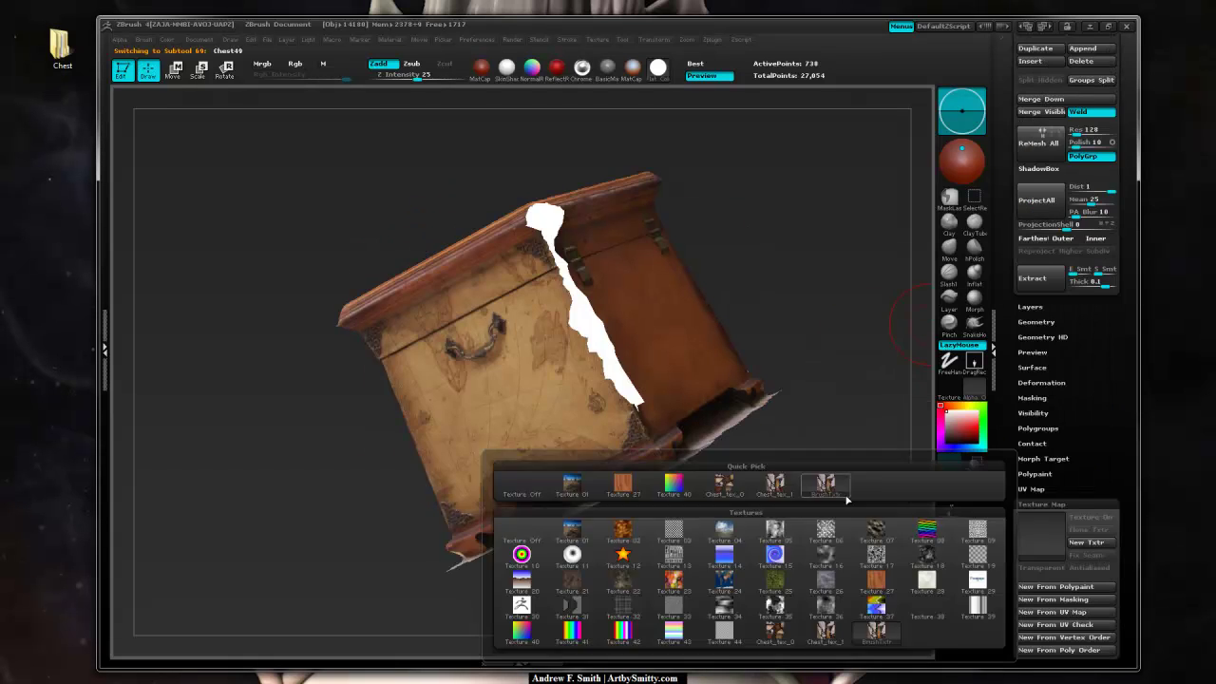
left_click(846, 500)
Check the remaining small subtools up to Chest64, select Chest65 and assign its matching texture map
left_click(1037, 274)
left_click_drag(912, 346, 825, 350)
left_click(1031, 251)
left_click(1042, 227)
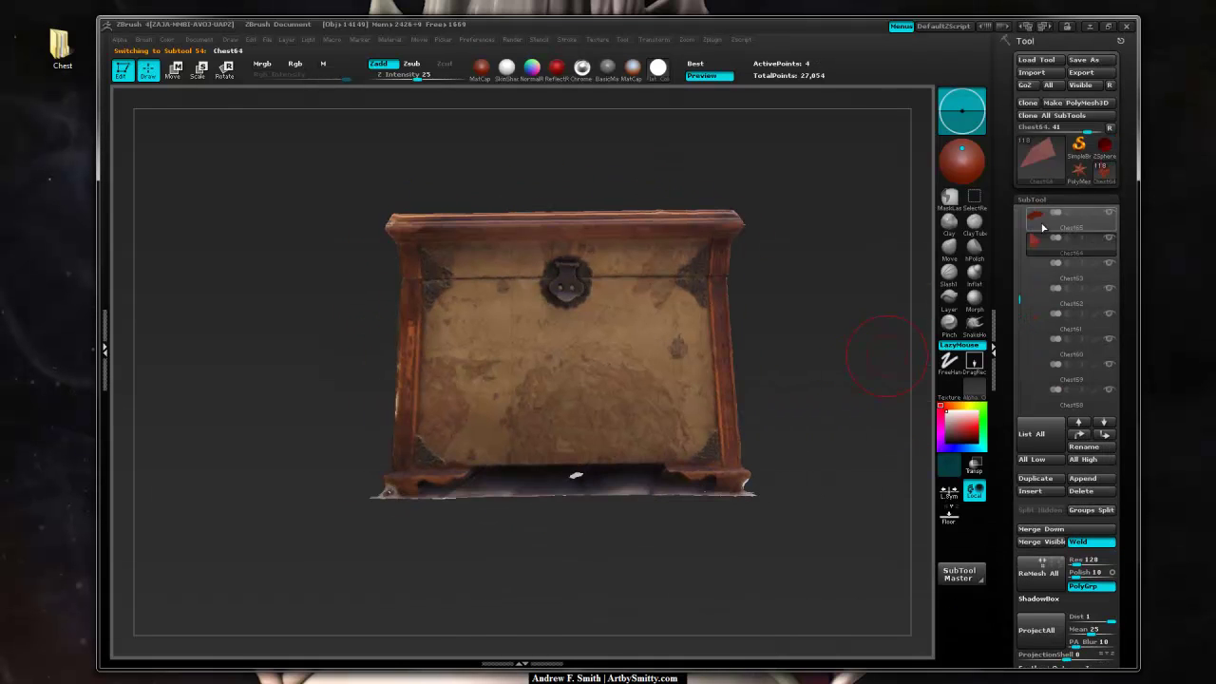
left_click_drag(1124, 588, 1124, 96)
left_click(1040, 468)
left_click(824, 474)
left_click_drag(850, 327, 850, 427)
Review the textured chest from all sides and examine the lower corner seam between front and handle side up close
scroll(1021, 334, "up", 15)
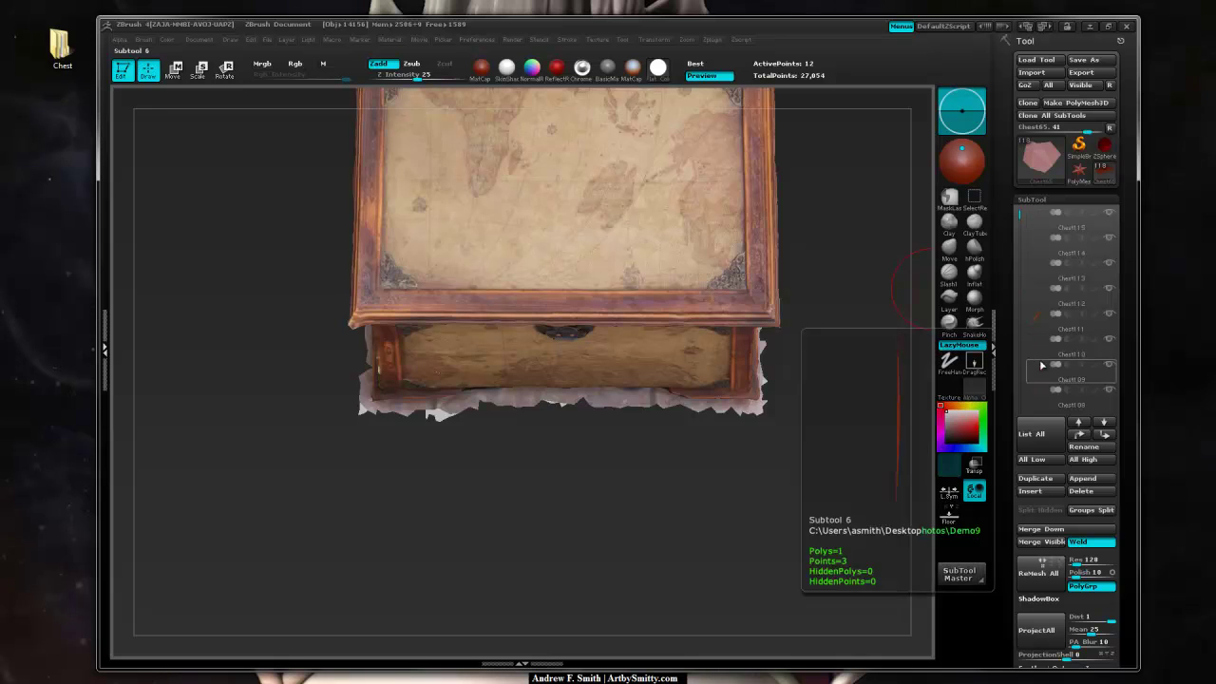
left_click(1039, 359)
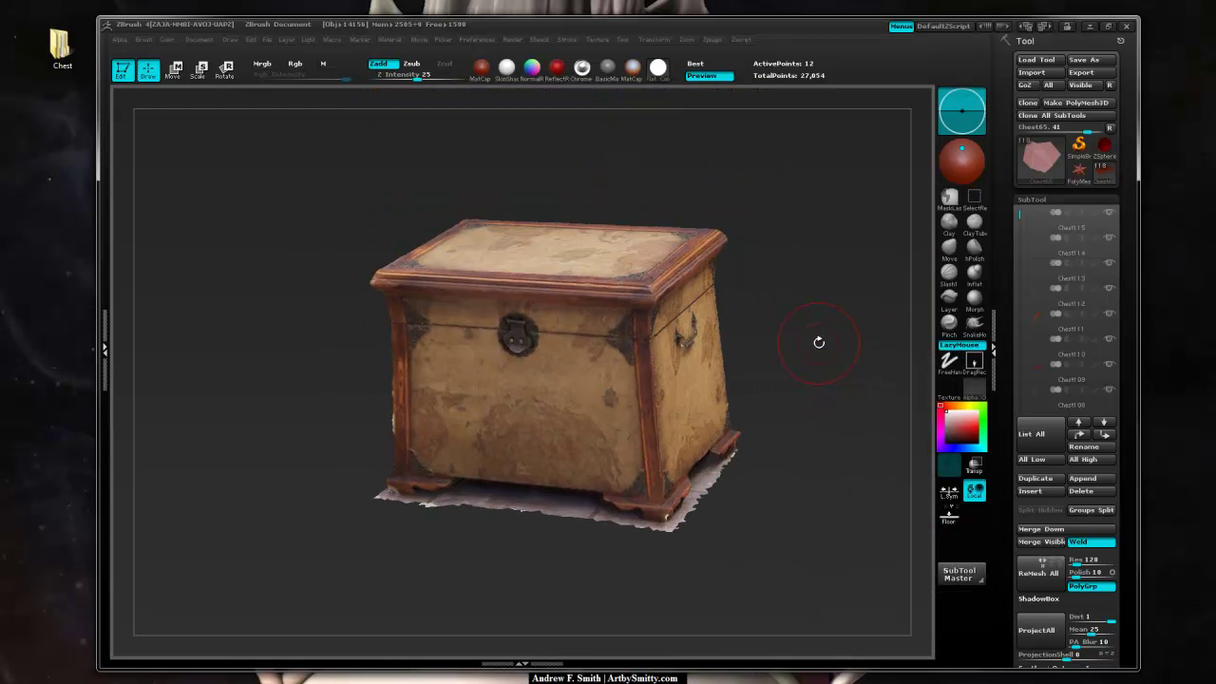
mouse_move(830, 323)
left_mouse_down("shift")
mouse_move(826, 306)
mouse_move(847, 377)
mouse_move(892, 366)
mouse_move(814, 399)
mouse_move(887, 347)
mouse_move(831, 394)
mouse_move(844, 395)
left_mouse_up("shift")
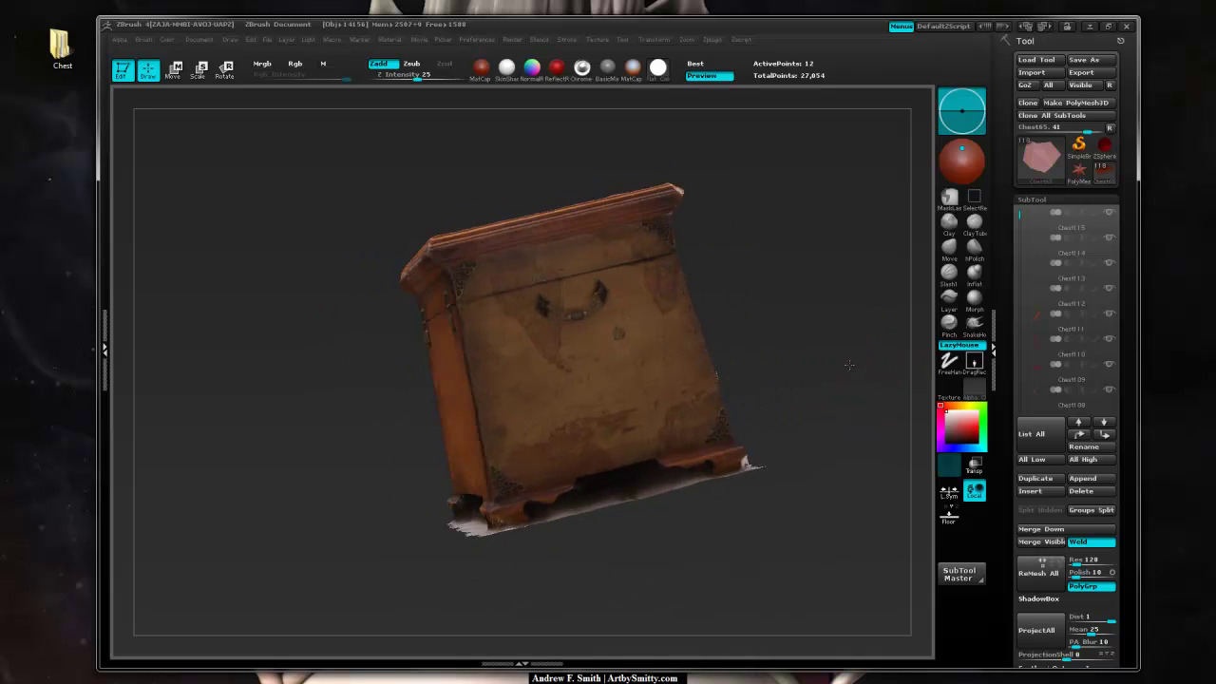
left_click_drag(872, 219, 629, 162, "alt")
left_click_drag(809, 255, 529, 534)
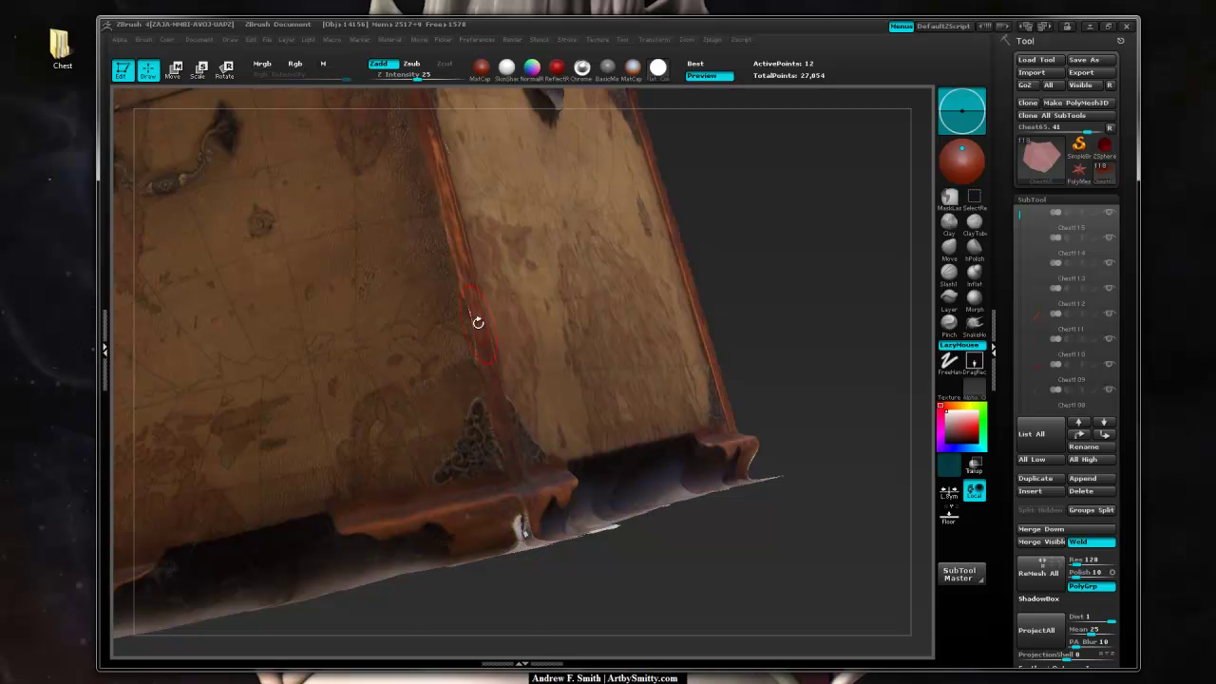
left_click_drag(600, 261, 304, 336)
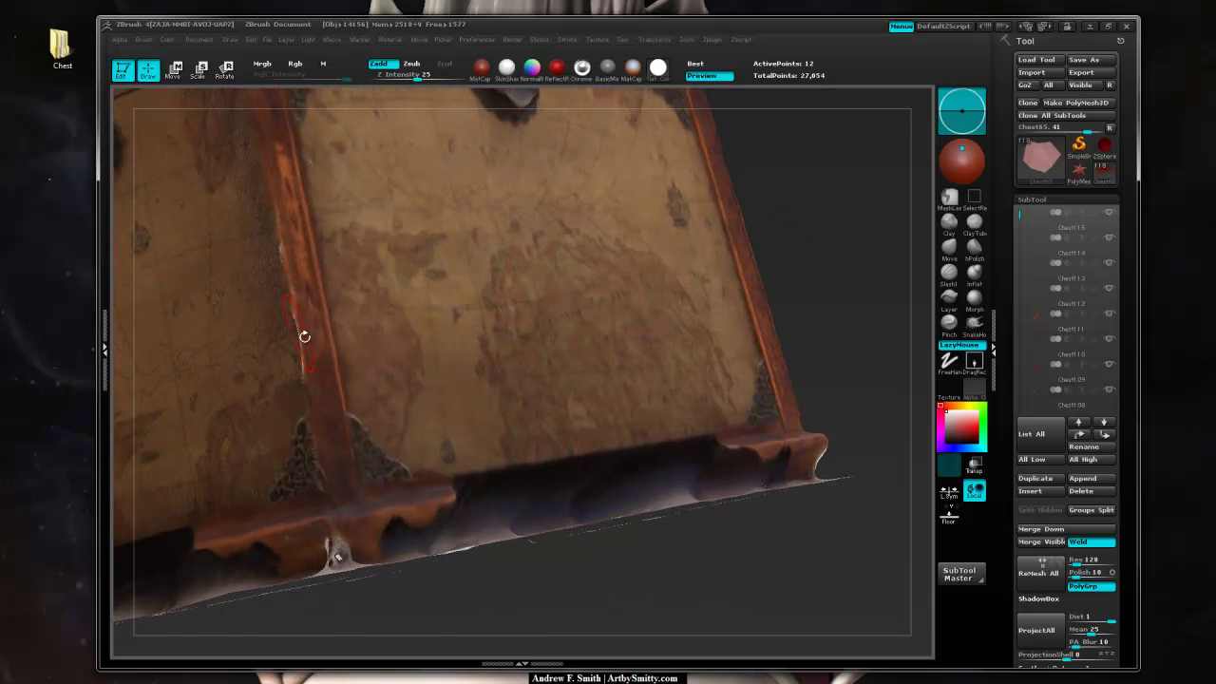
left_click_drag(556, 589, 516, 536)
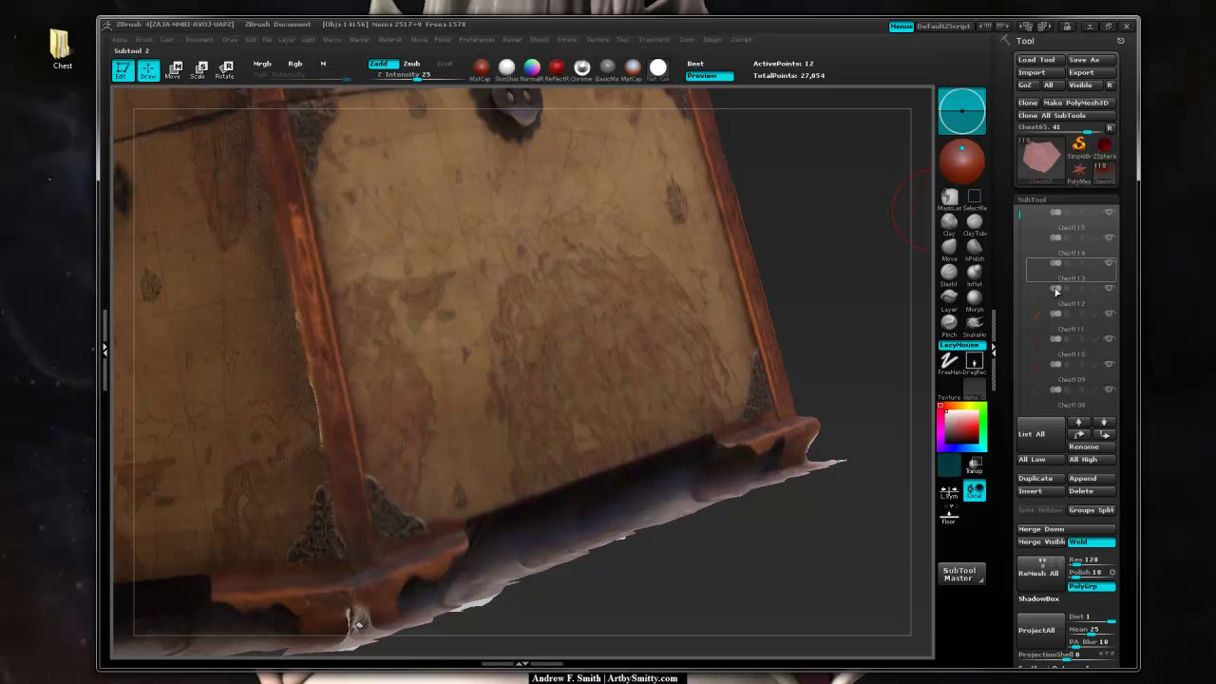
Examine the chest's front, clasp, upper corner and side handle up close, and frame the whole model again
left_click_drag(815, 242, 775, 246, "alt")
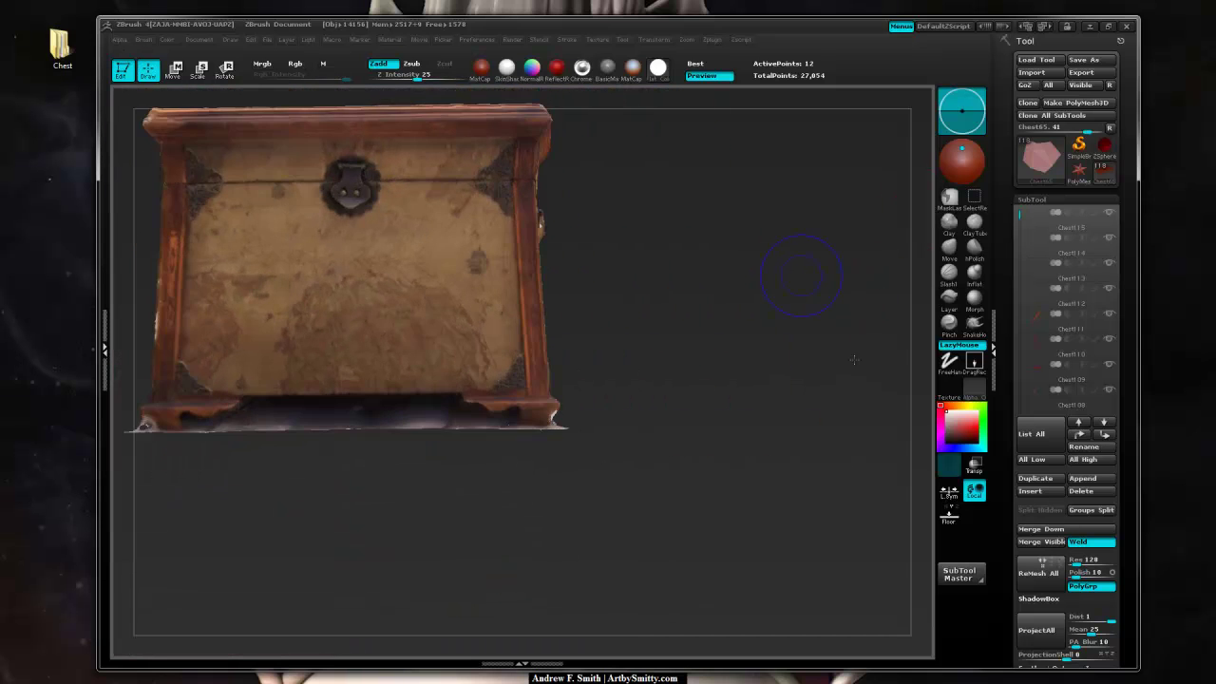
left_click_drag(634, 228, 724, 388, "alt")
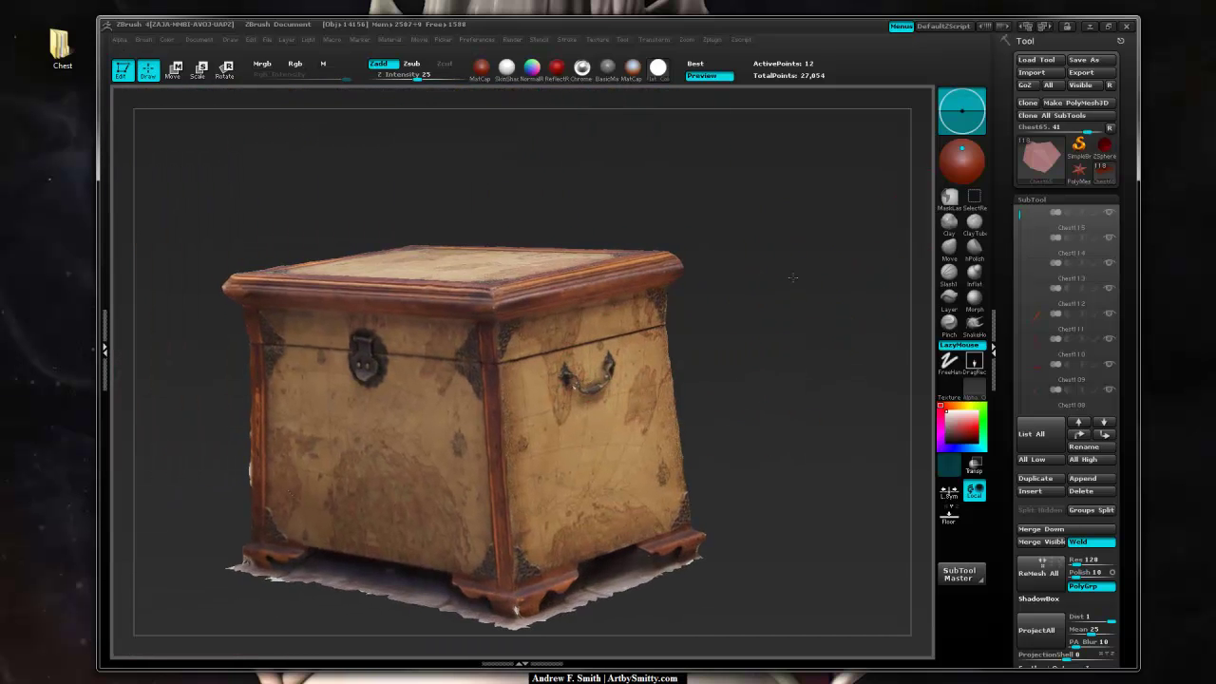
left_click_drag(792, 277, 734, 342)
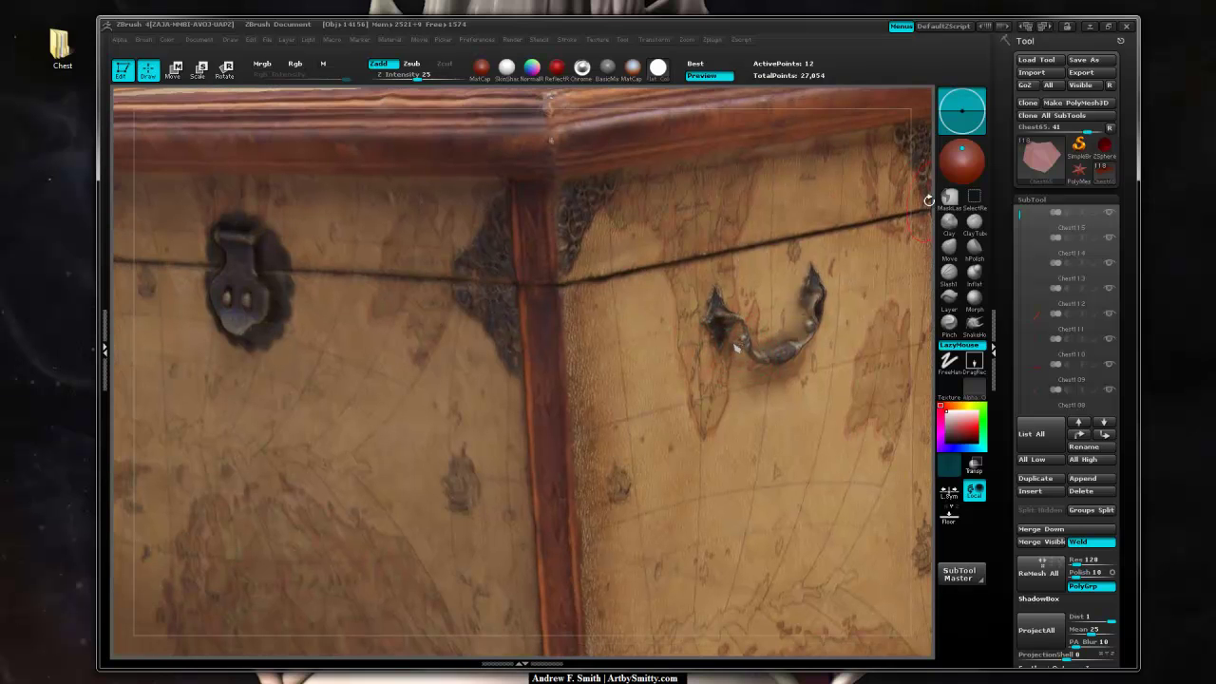
left_click_drag(928, 200, 914, 162)
key("f")
left_click_drag(826, 273, 911, 242)
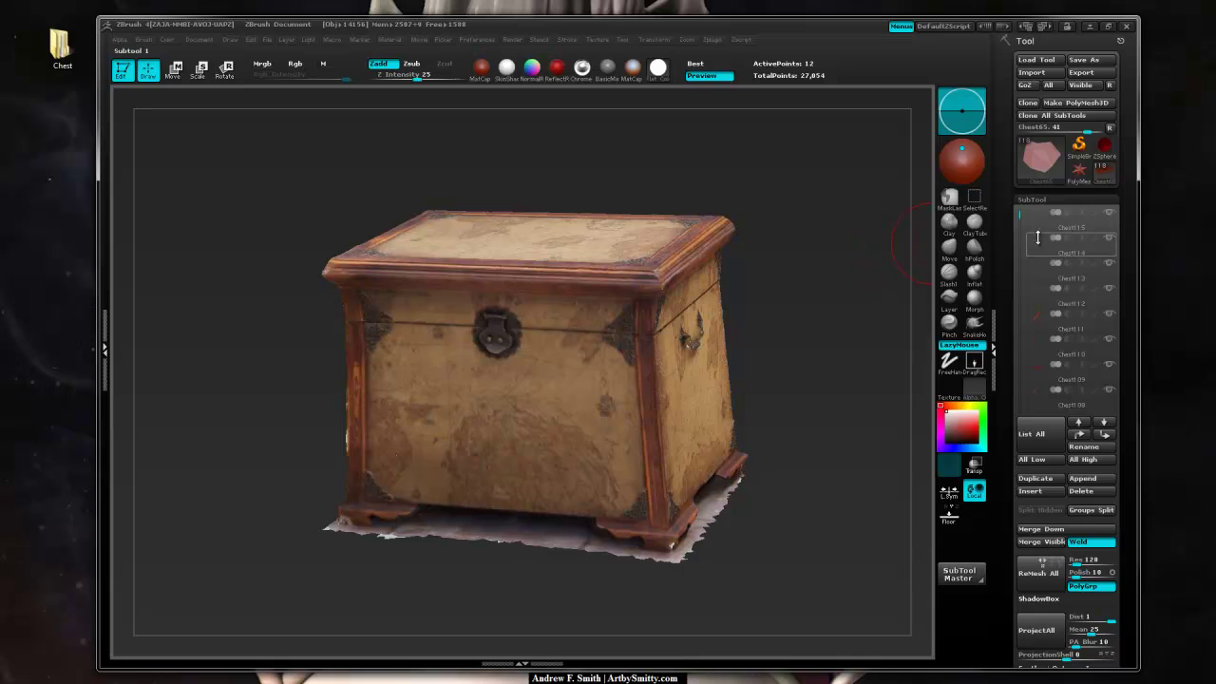
Select the Chest117 front subtool, collapse its Texture Map settings and return to the subtool list
left_click_drag(1131, 288, 1129, 136)
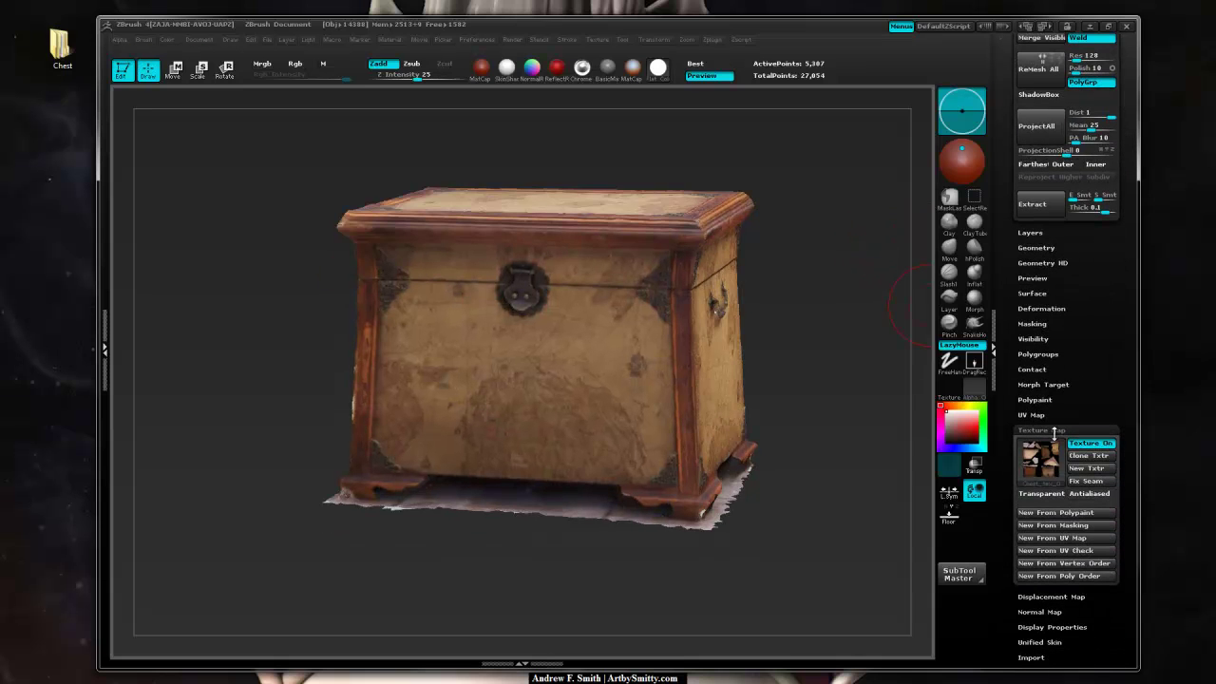
left_click(1060, 430)
left_click_drag(1103, 294, 1103, 416)
left_click_drag(1128, 245, 1123, 260)
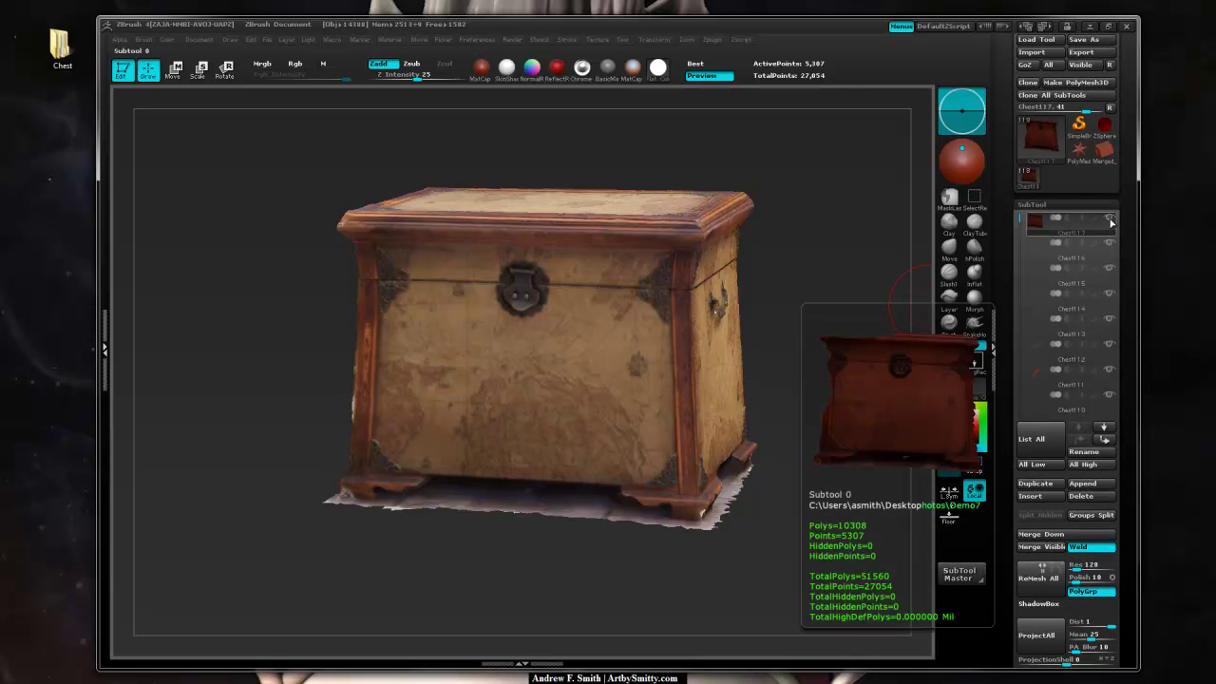
Isolate the Chest117 front subtool and open its Geometry settings
mouse_move(855, 380)
left_mouse_down()
mouse_move(836, 373)
mouse_move(819, 390)
mouse_move(859, 380)
left_mouse_up()
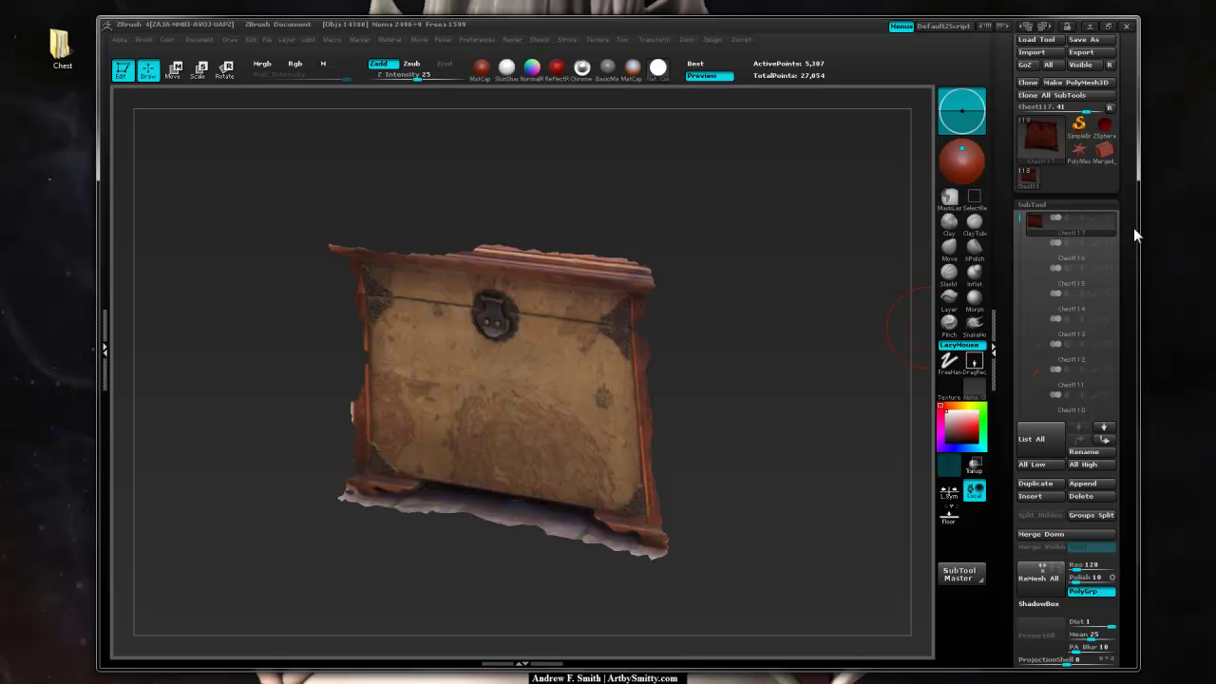
left_click(1109, 219)
left_click(1110, 220)
left_click_drag(1127, 334, 1123, 188)
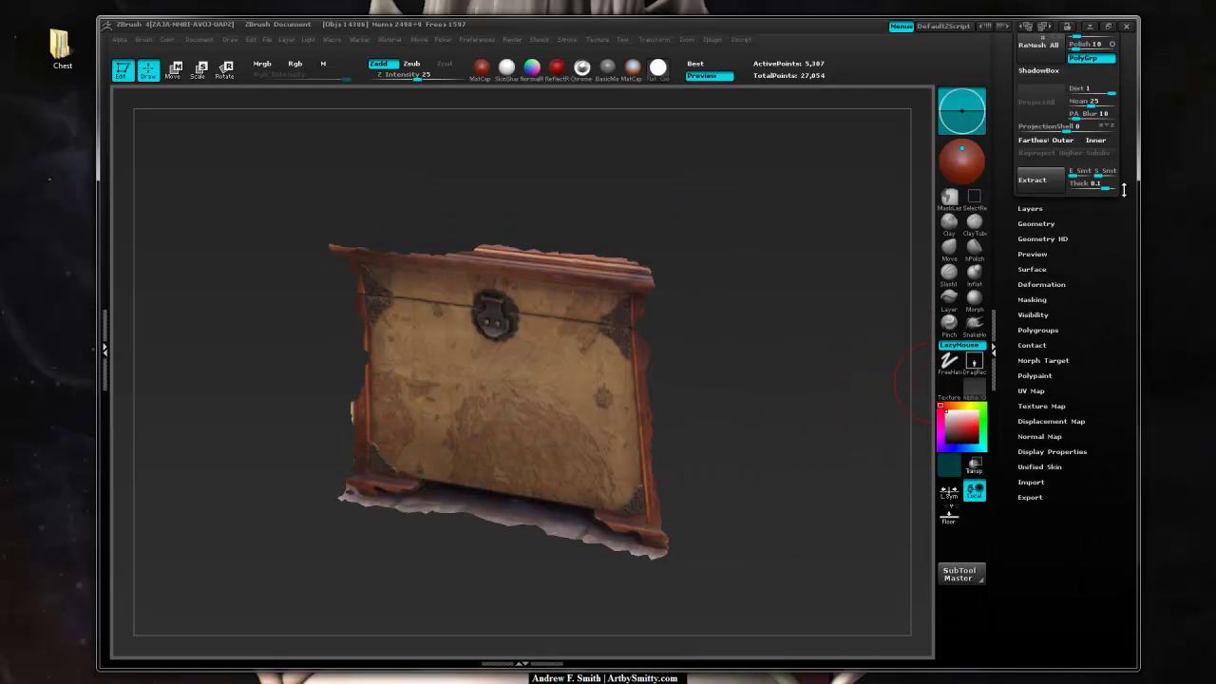
left_click(1035, 223)
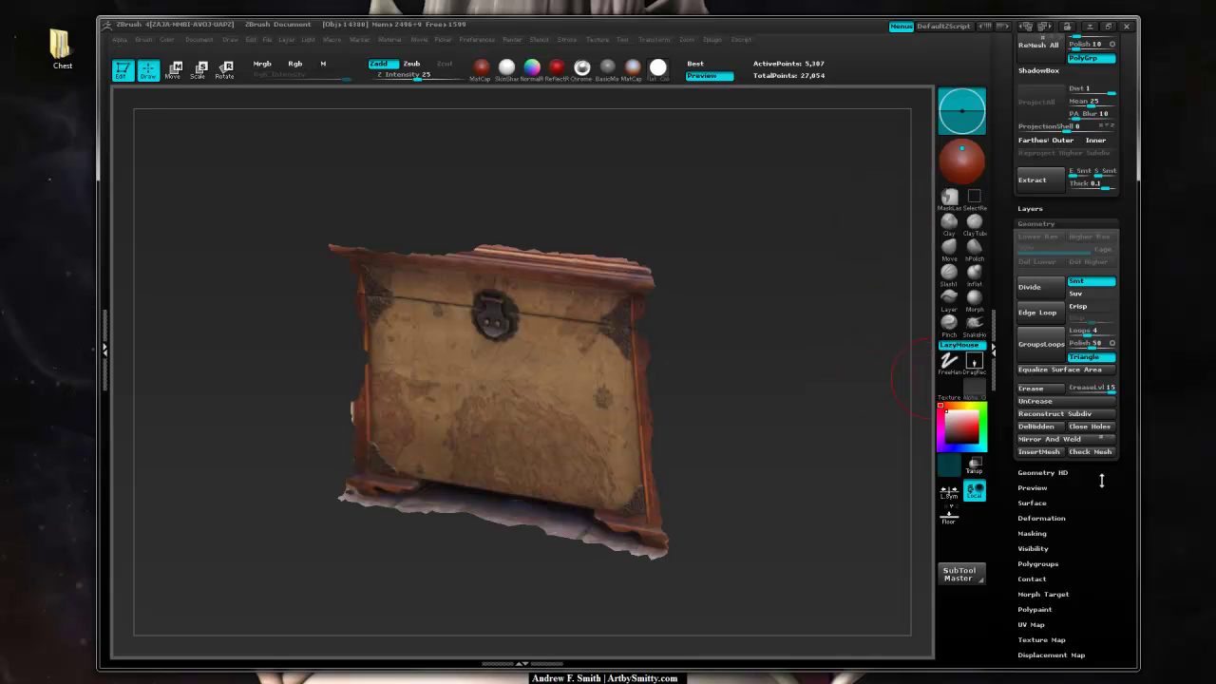
left_click_drag(1101, 481, 1066, 378)
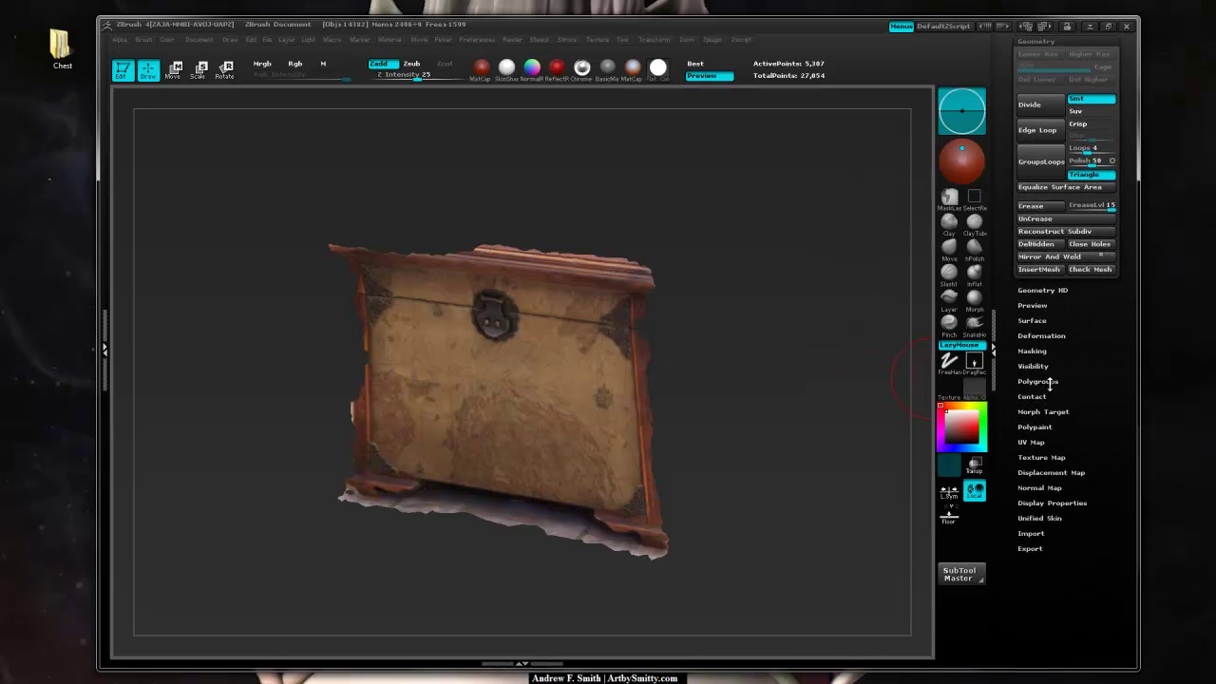
Enable the Rgb channel, try polypainting the Chest117 front from its texture at base resolution, undo the attempt and inspect the front
left_click(1035, 427)
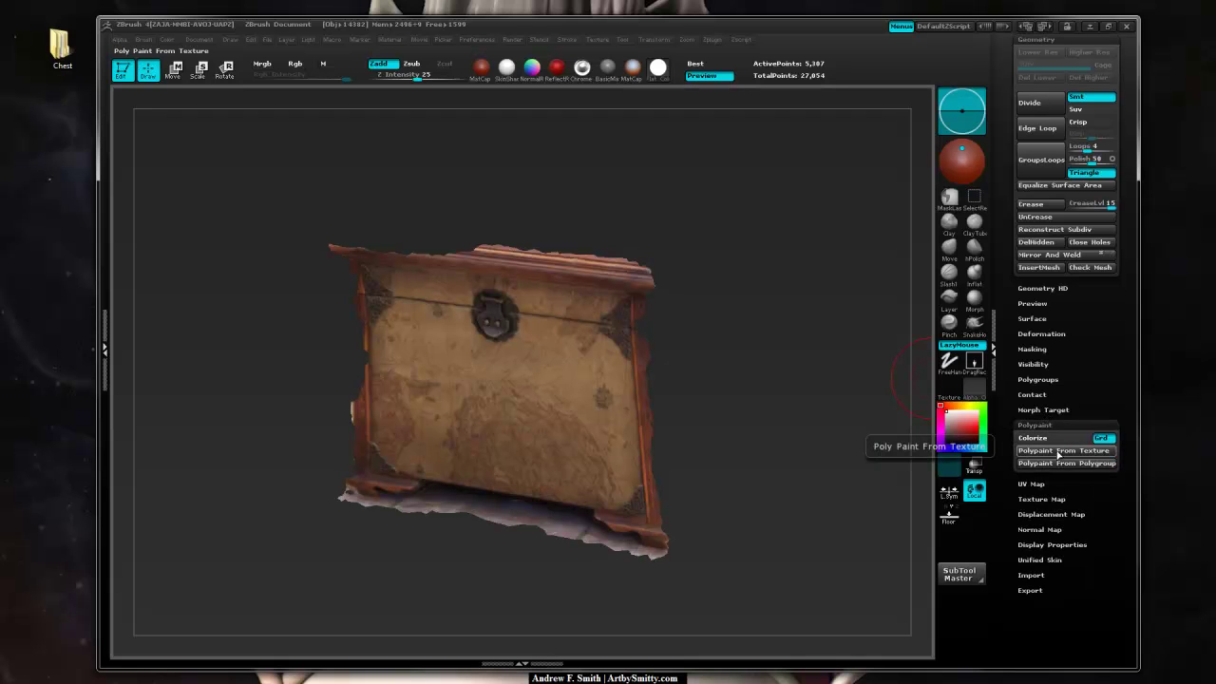
left_click(1056, 452)
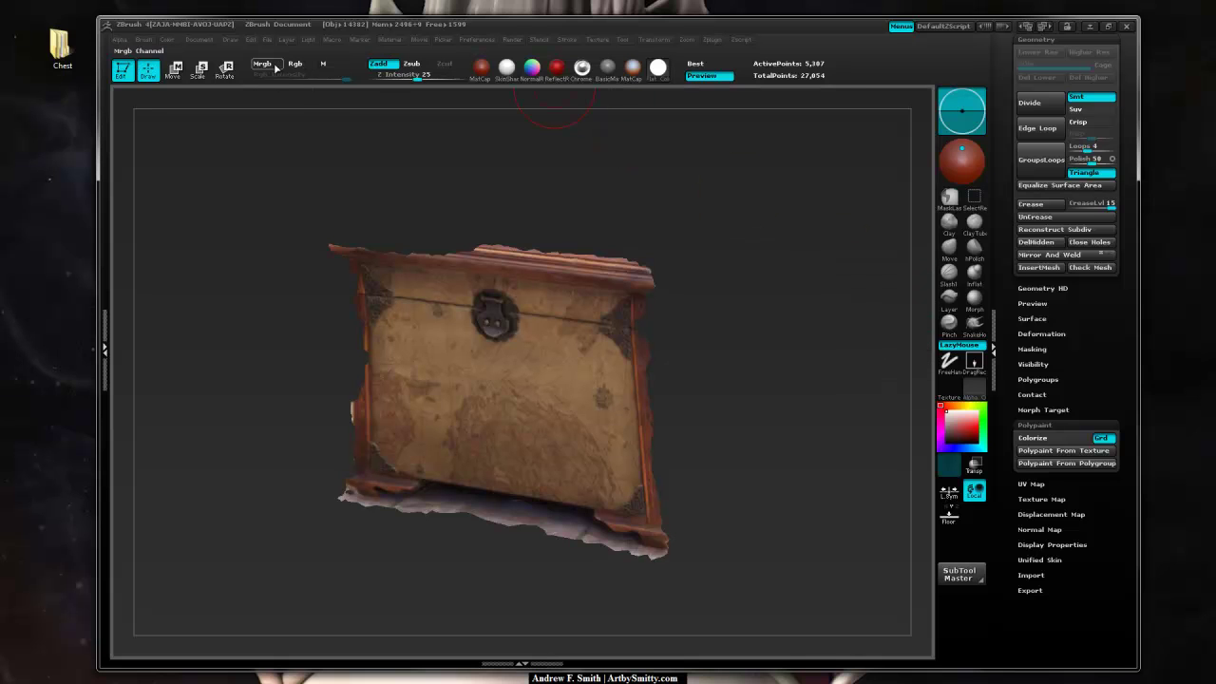
left_click(1056, 443)
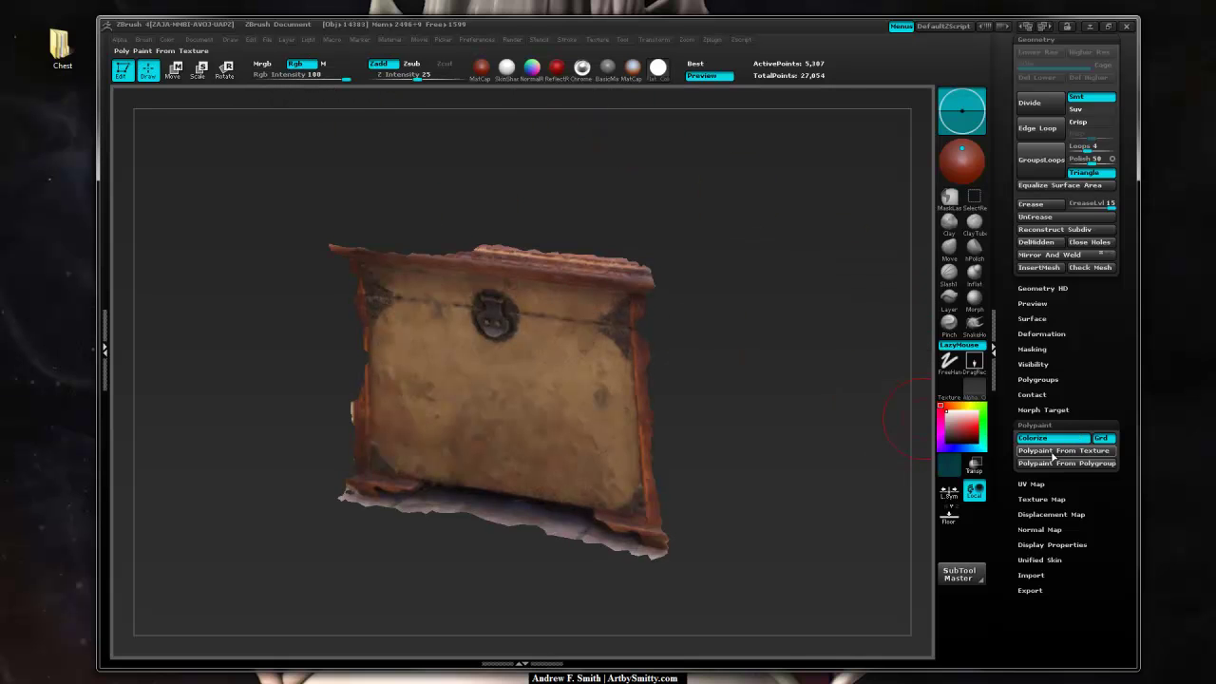
left_click_drag(814, 385, 712, 352)
left_click_drag(817, 418, 815, 406, "alt")
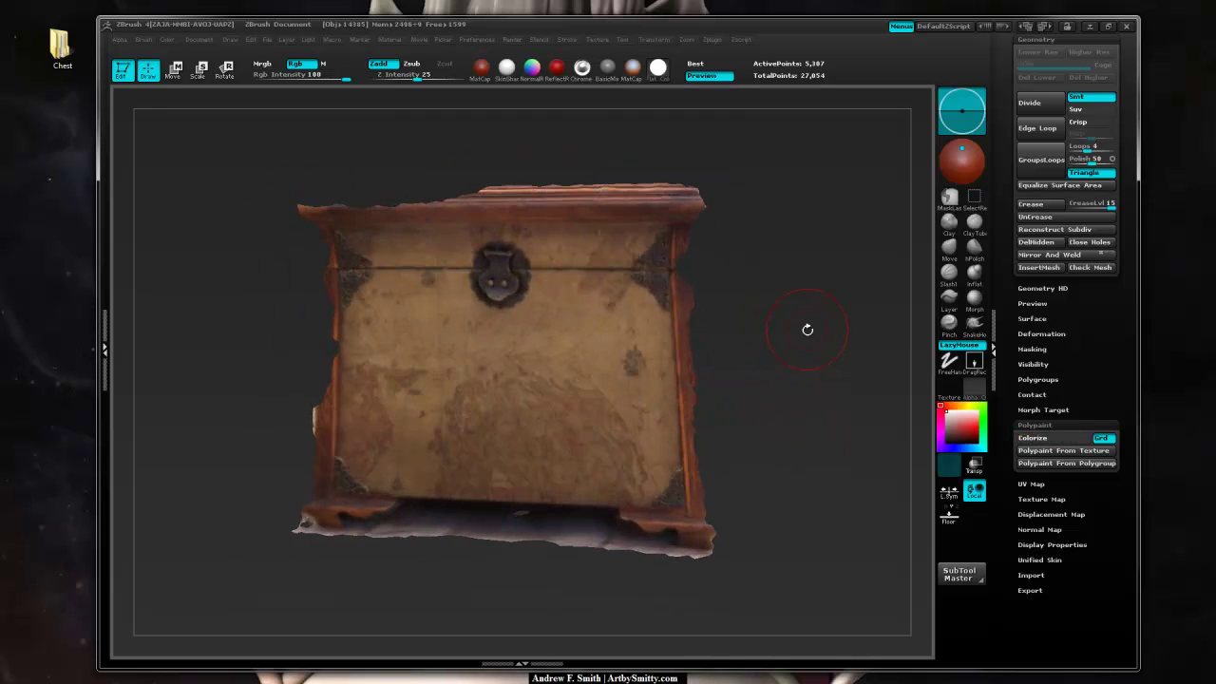
left_click_drag(807, 330, 827, 349)
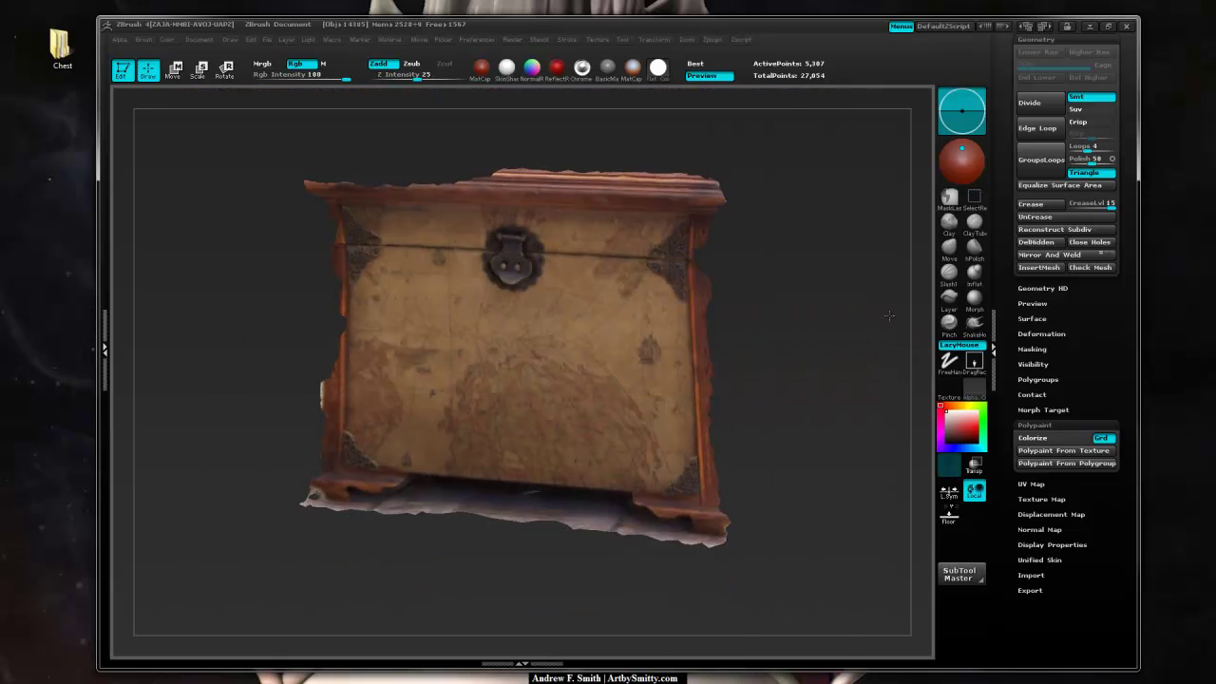
left_click_drag(889, 315, 893, 330, "alt")
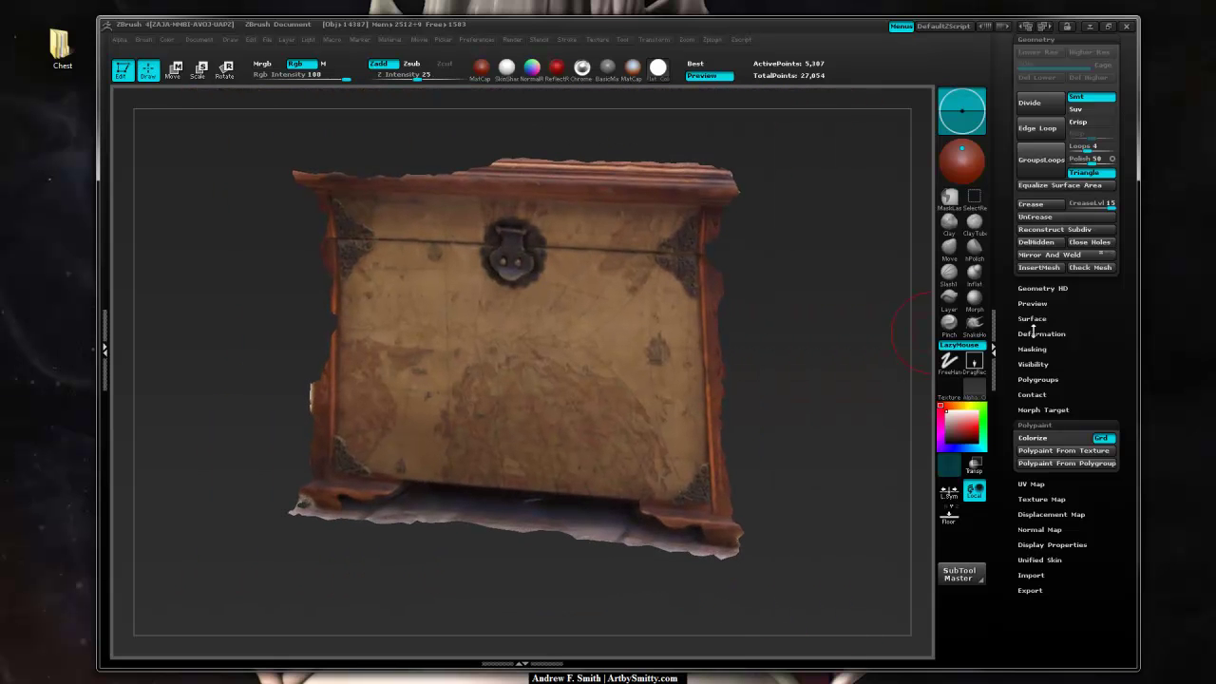
Turn off Smt smoothing, divide the Chest117 front to subdivision level 4 and polypaint it from its texture
left_click_drag(1091, 348, 1094, 428)
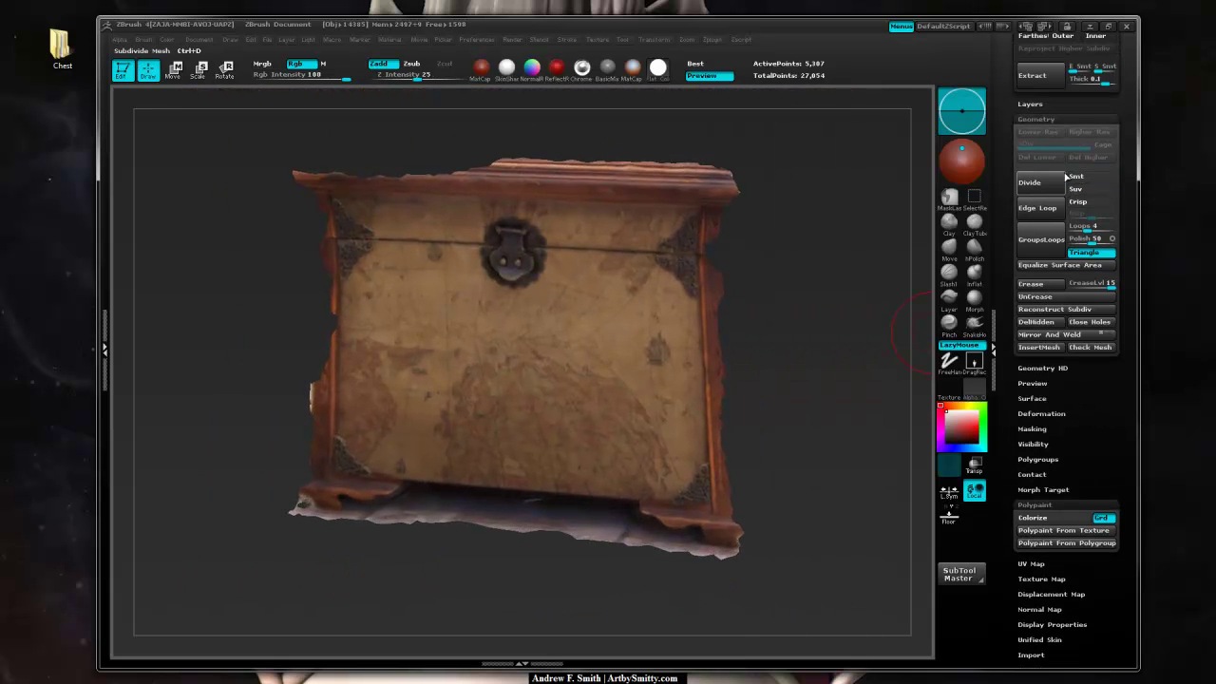
key("ctrl+d")
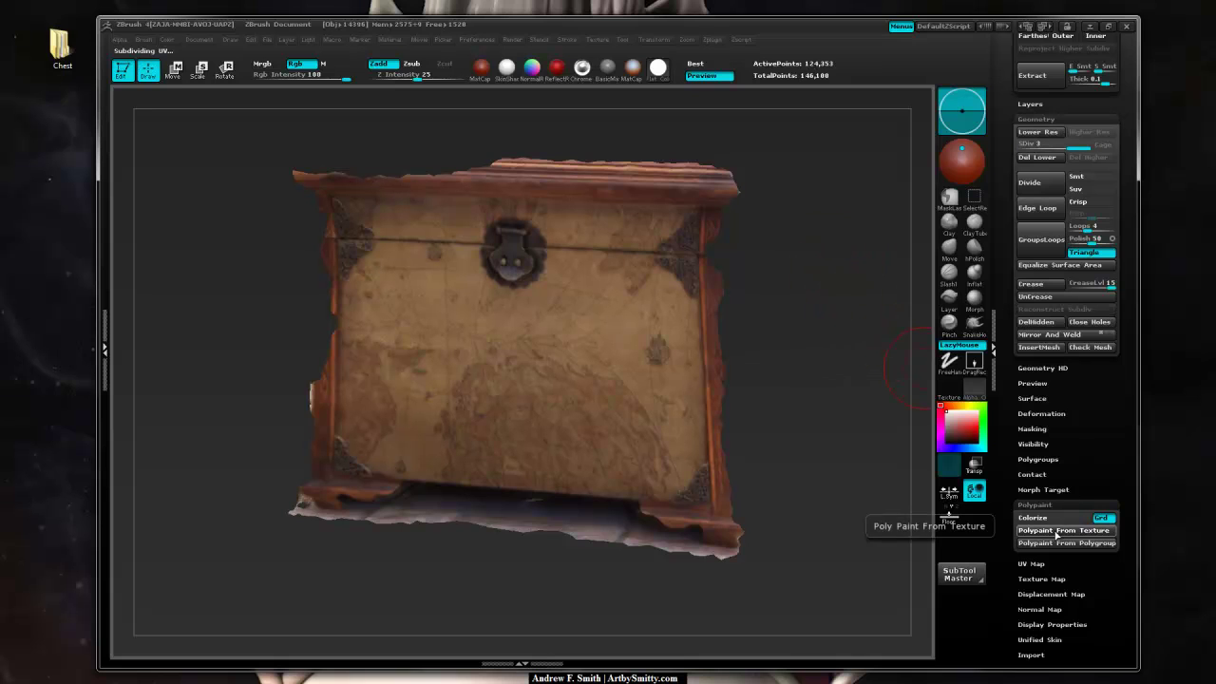
left_click(1056, 532)
key("ctrl")
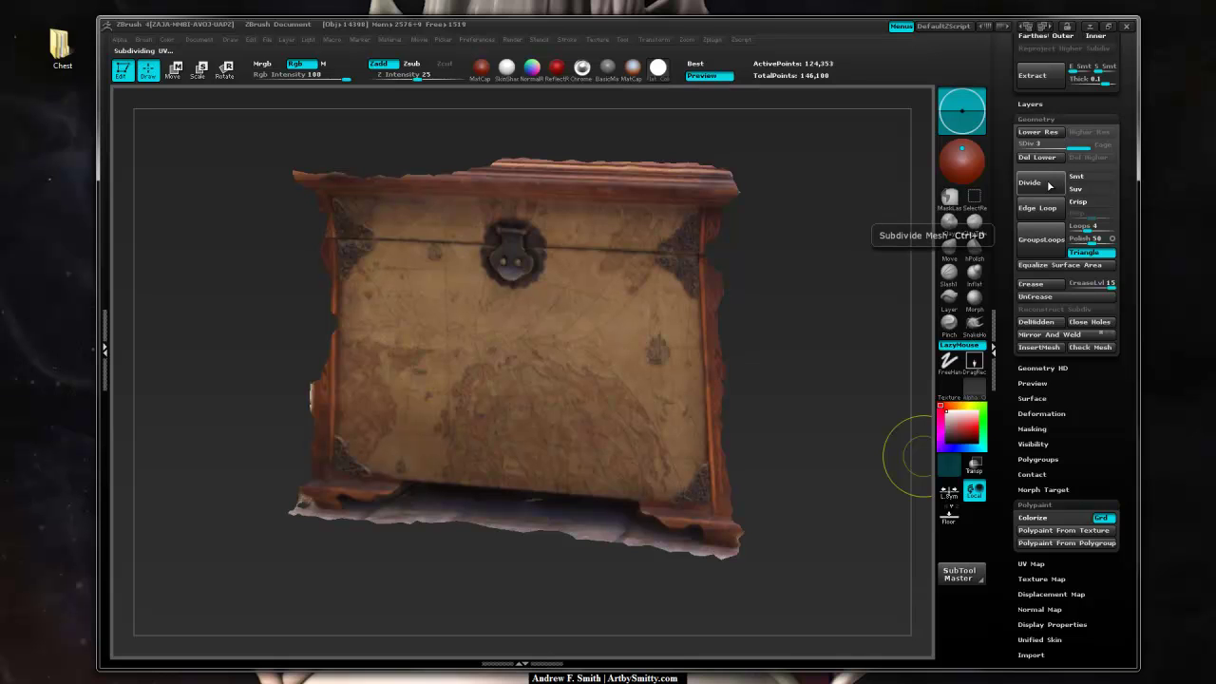
left_click(1052, 534)
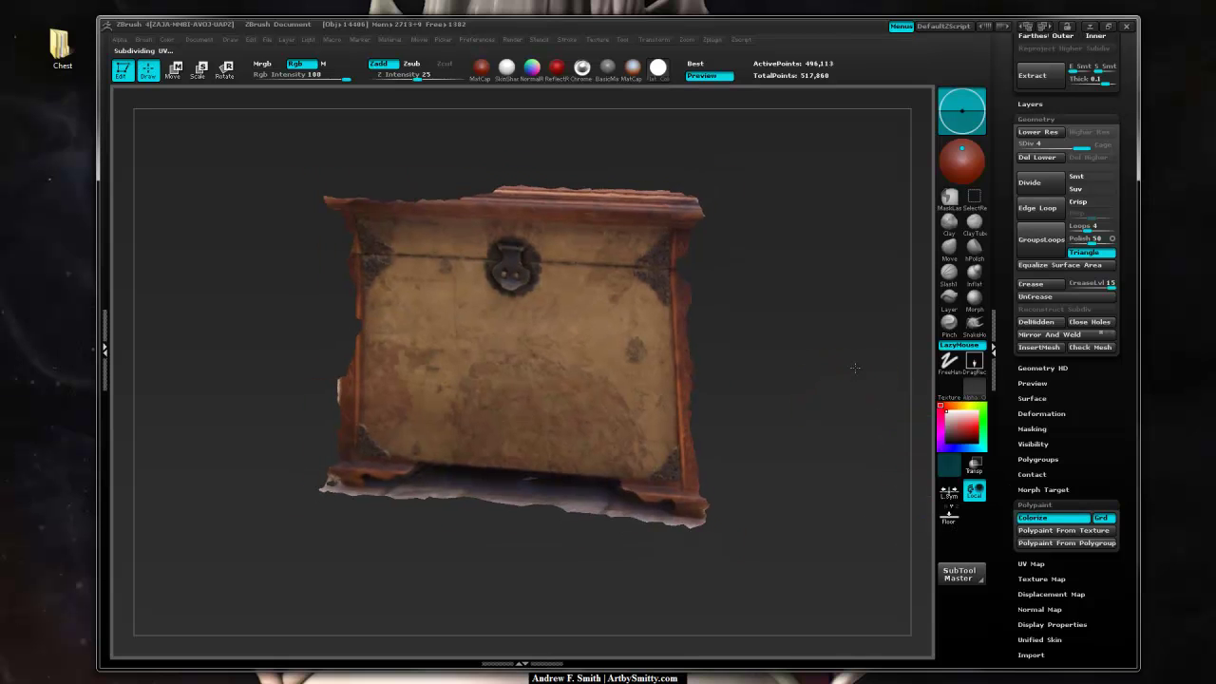
Set the Chest117 front's texture map to Texture Off so that only its polypaint is used
left_click_drag(1086, 480, 1072, 392)
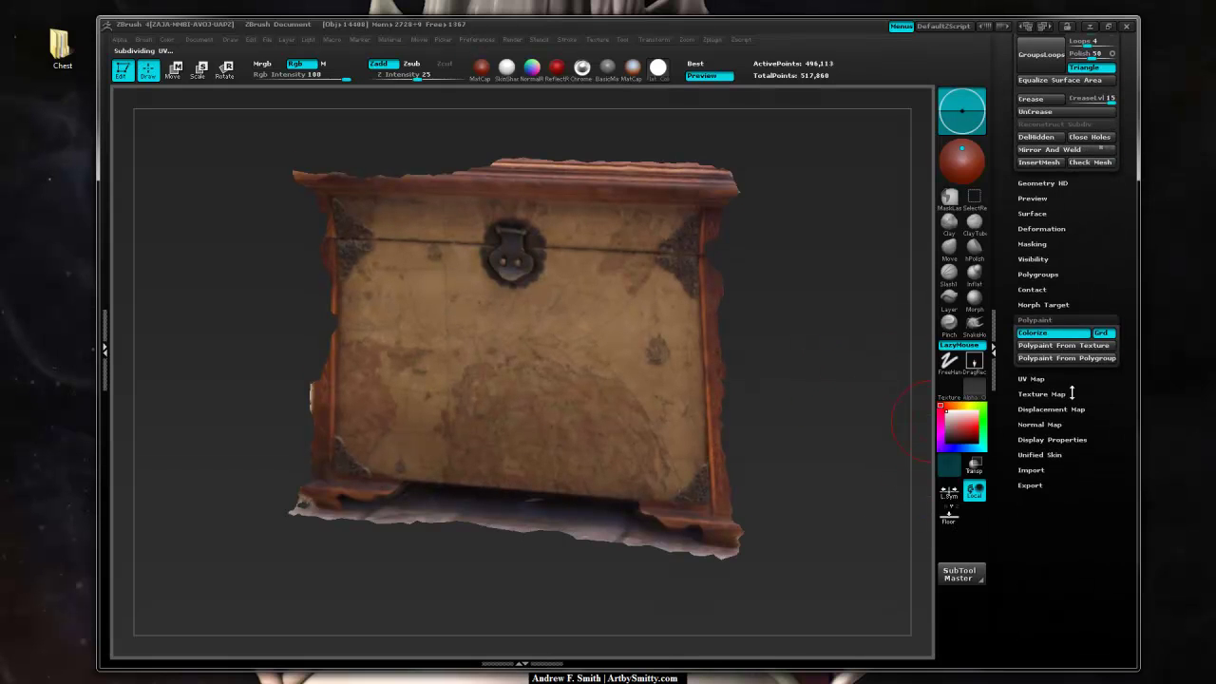
left_click(1039, 394)
left_click(1040, 421)
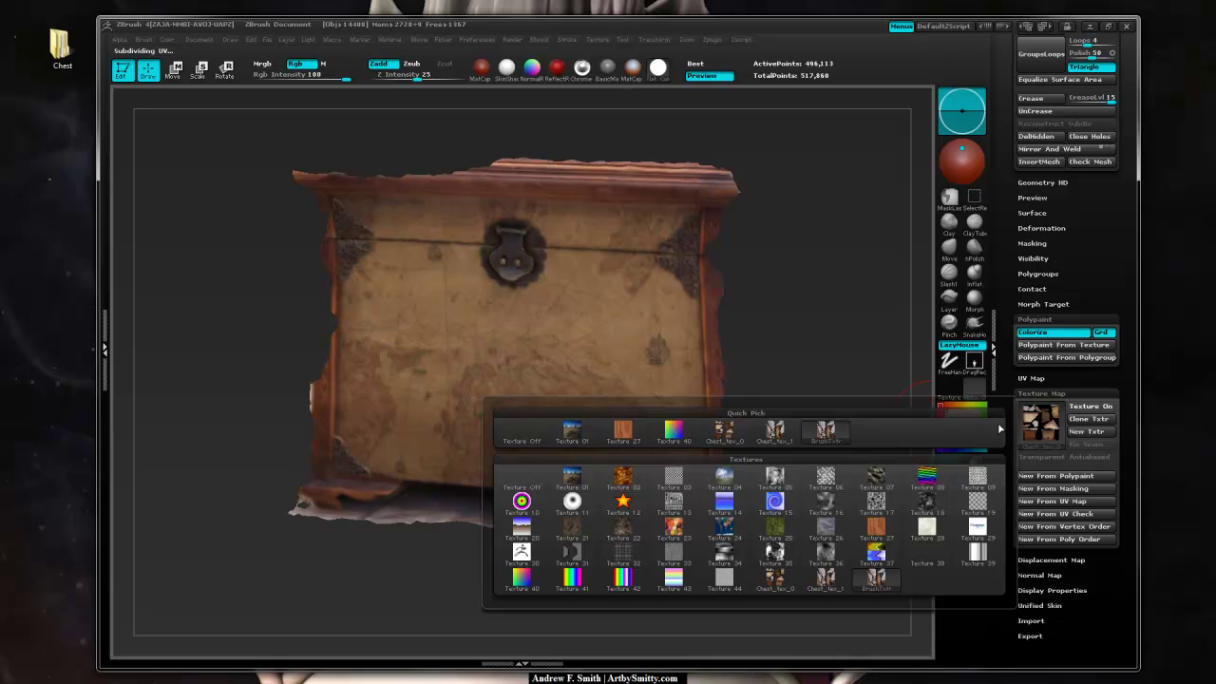
left_click(530, 423)
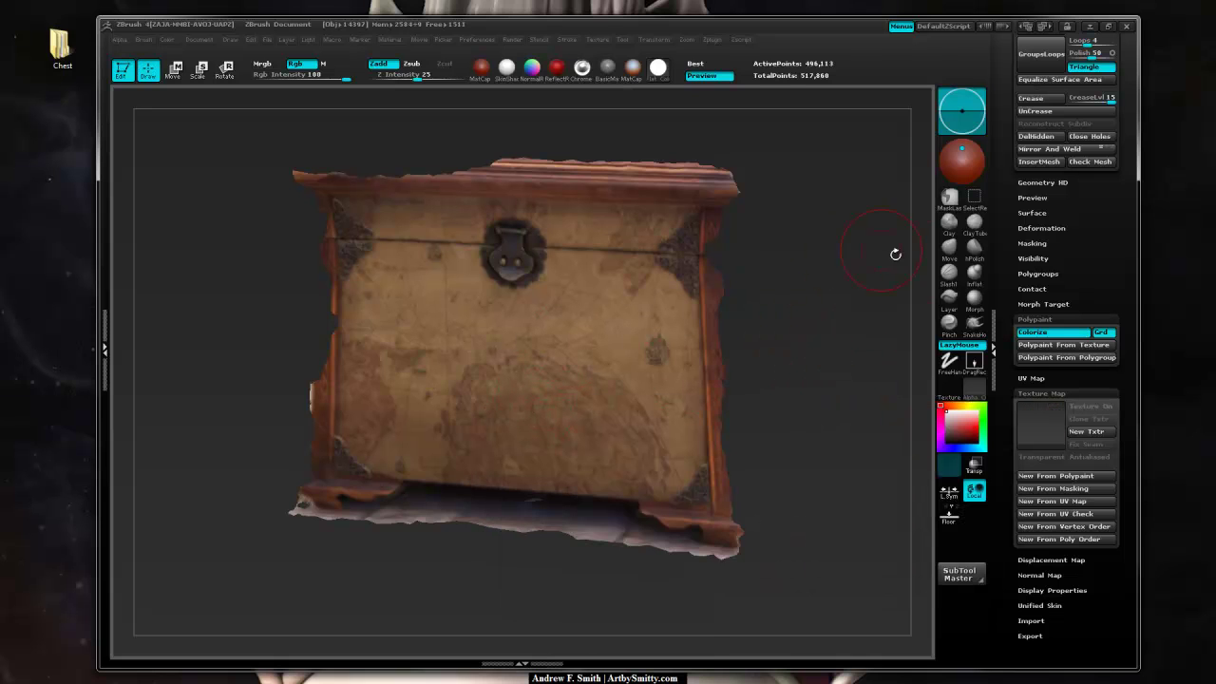
Show all subtools again and review the whole chest with its polypainted front
left_click_drag(1106, 264, 1098, 437)
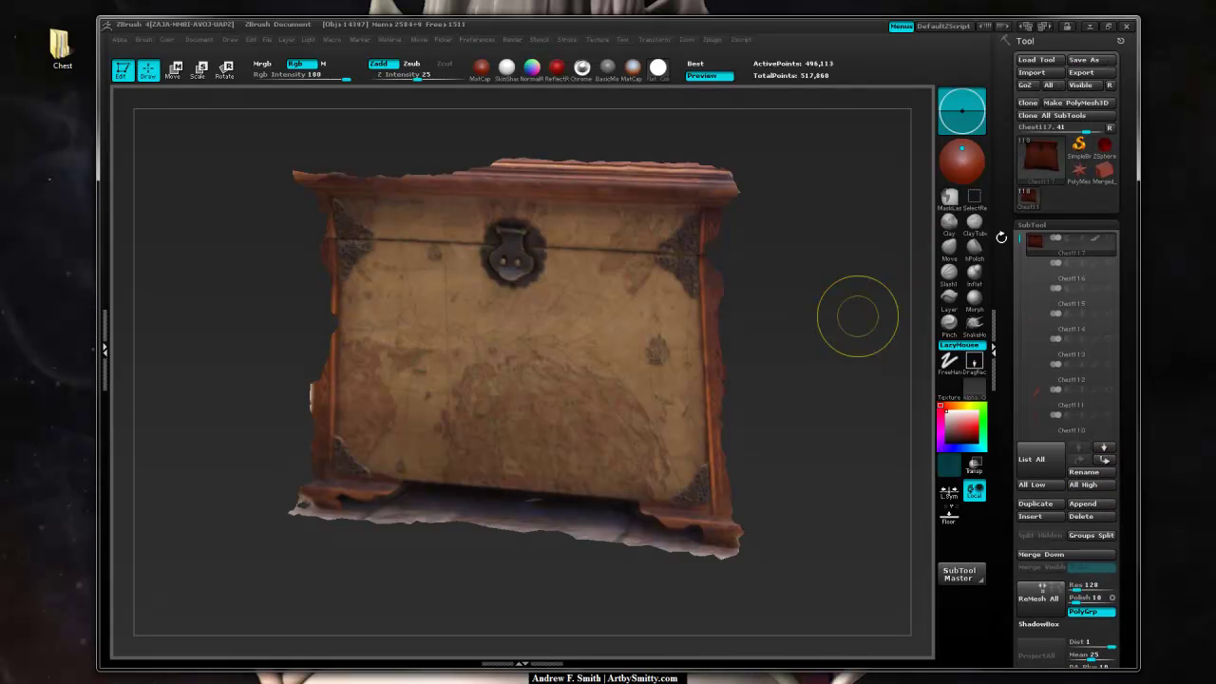
left_click(1108, 239, "shift")
left_click_drag(870, 422, 954, 300, "alt")
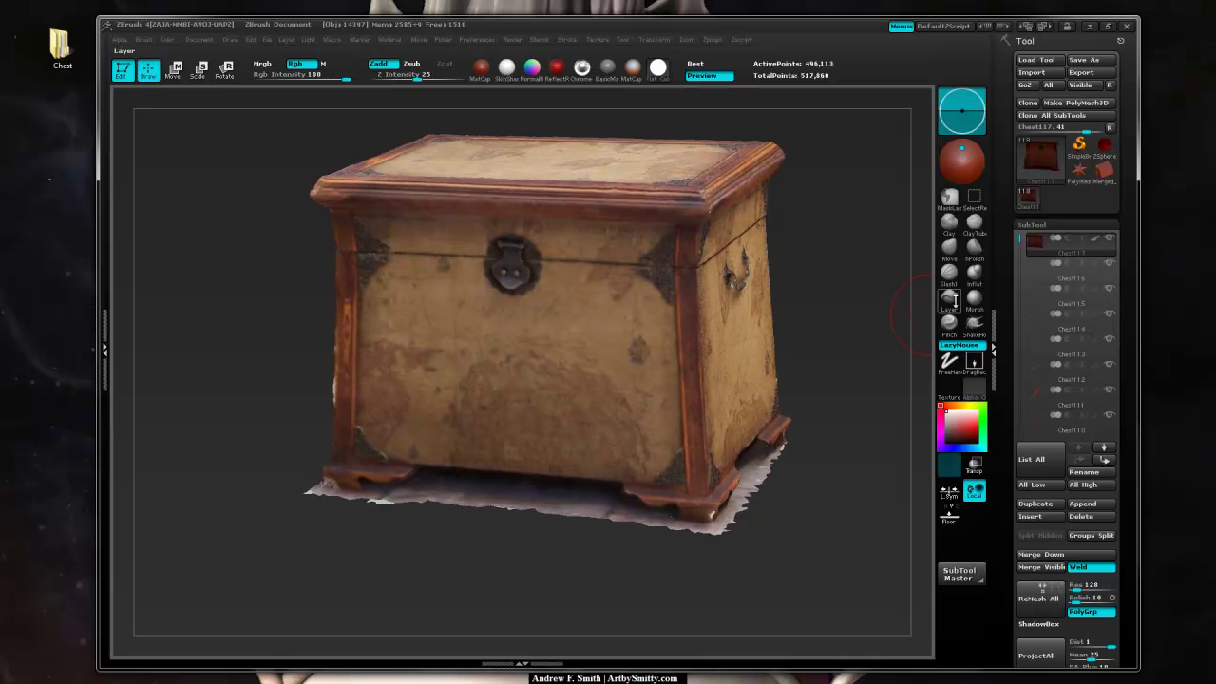
left_click_drag(890, 339, 670, 419)
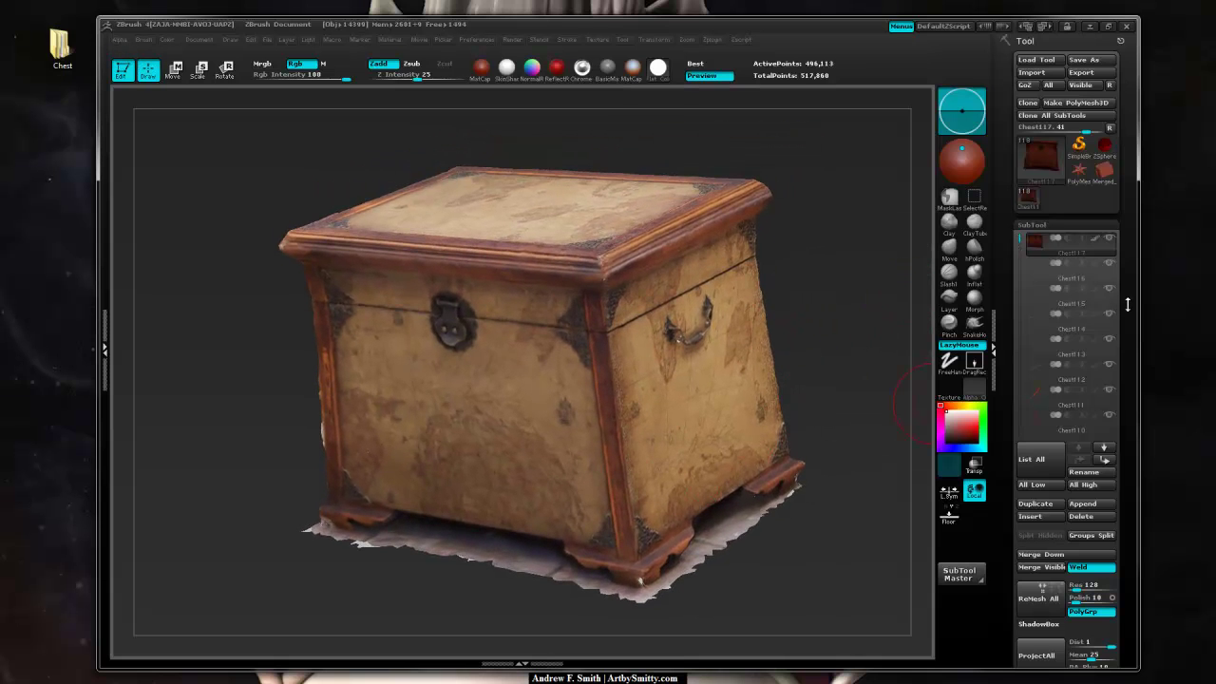
scroll(1127, 304, "down", 3)
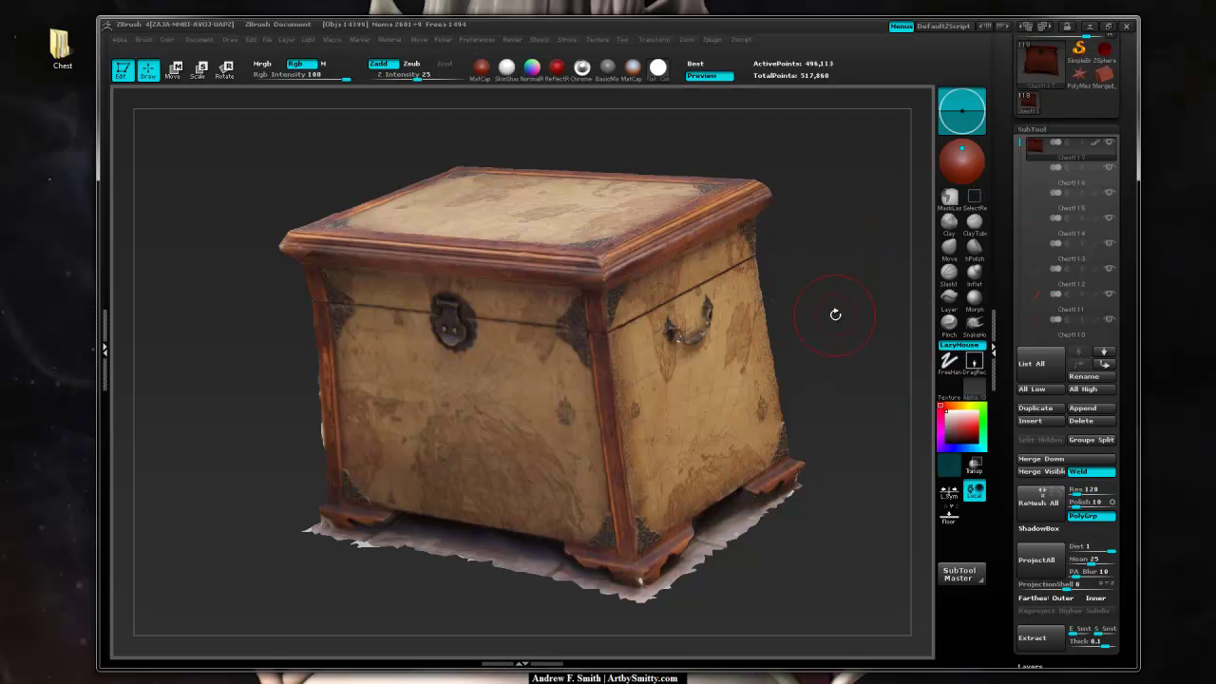
left_click_drag(851, 288, 869, 266)
Select the Chest lid subtool, preview the model in the SkinShade4 material and return to Flat Color
left_click_drag(1021, 144, 1019, 167)
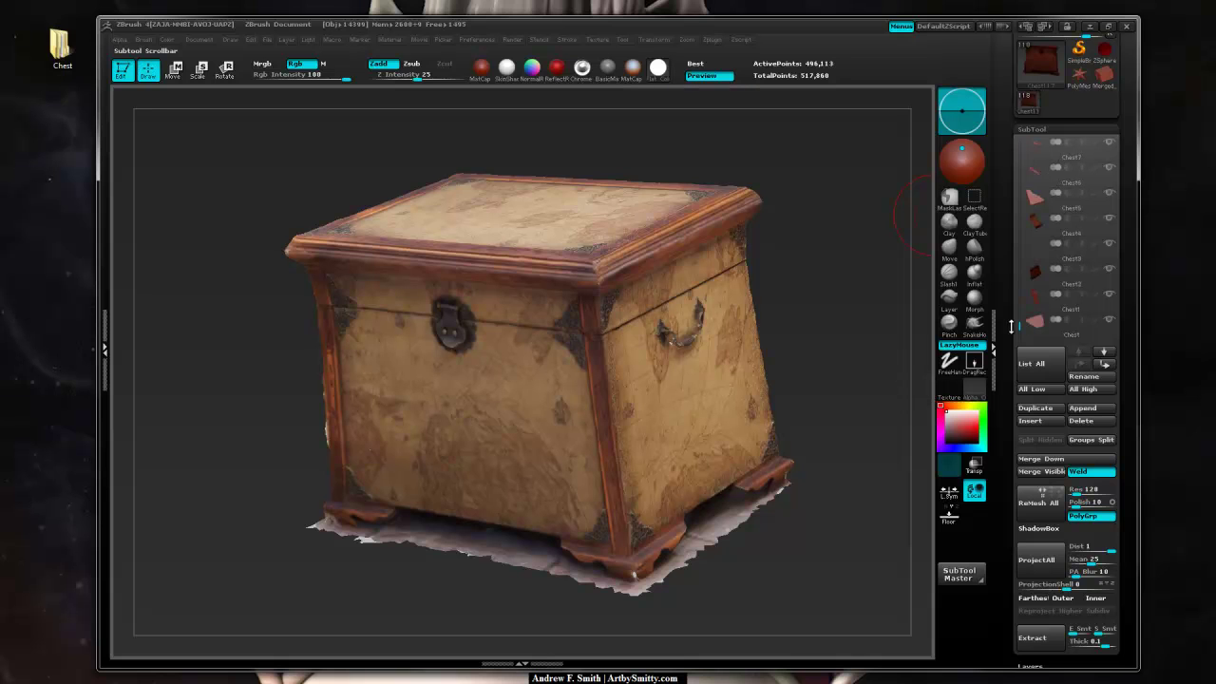
left_click_drag(1011, 327, 1011, 329)
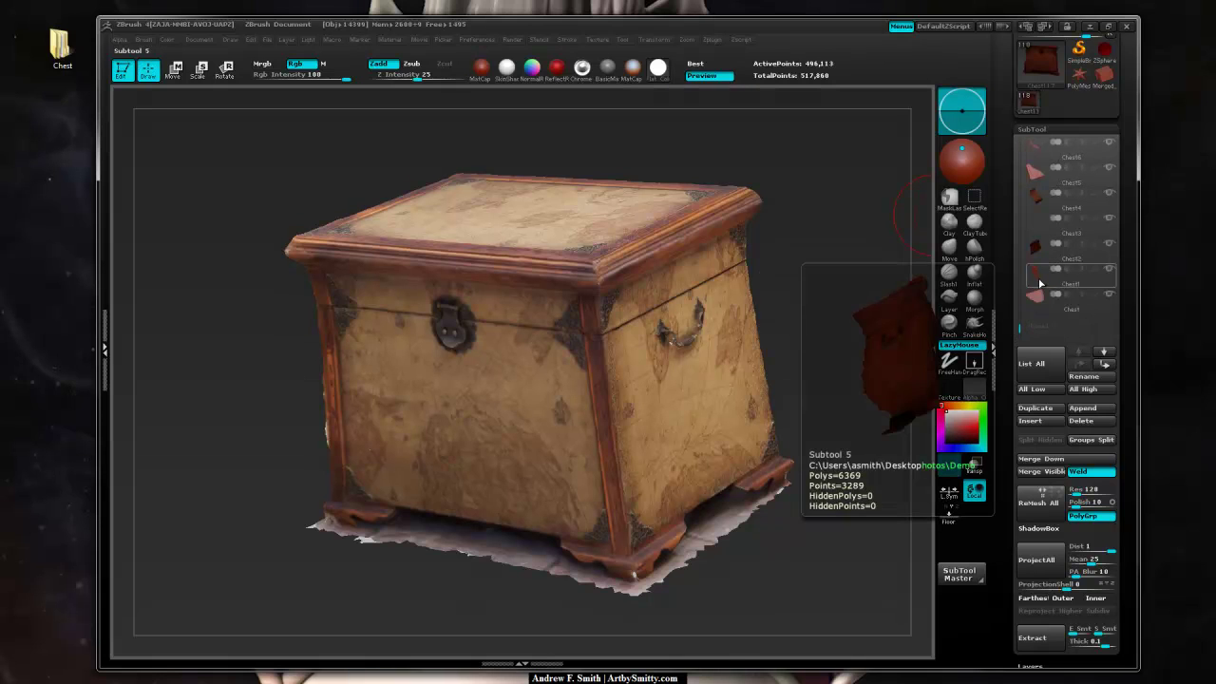
left_click(1038, 306)
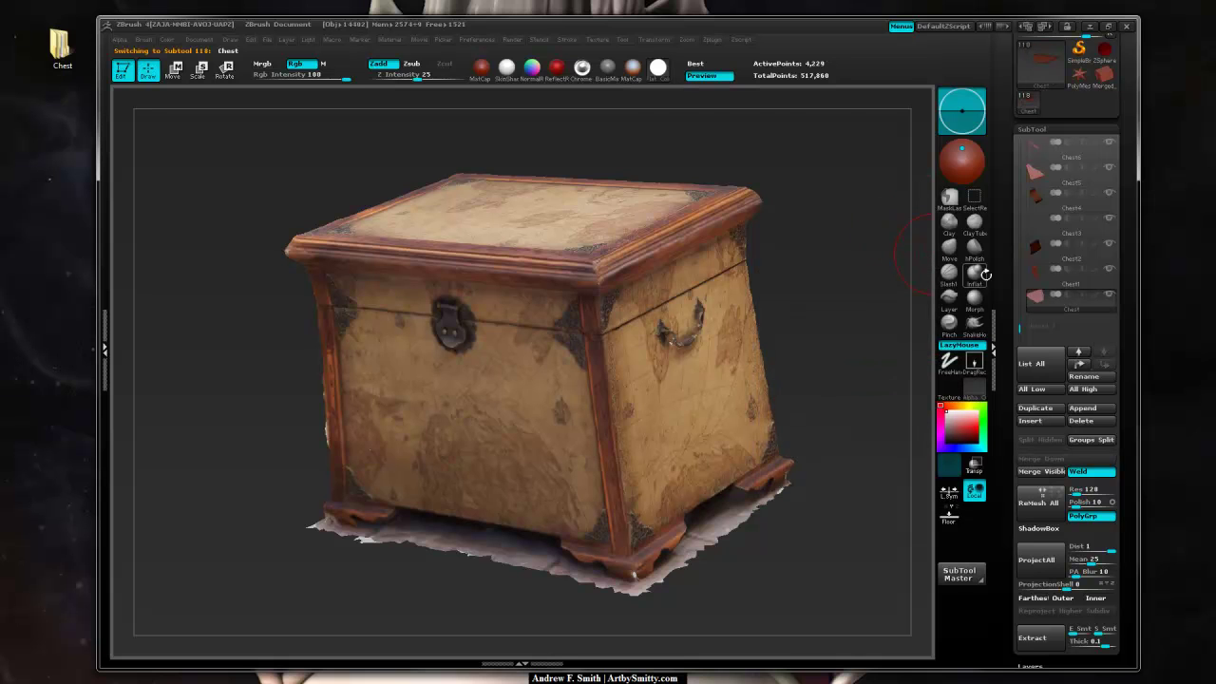
left_click(508, 70)
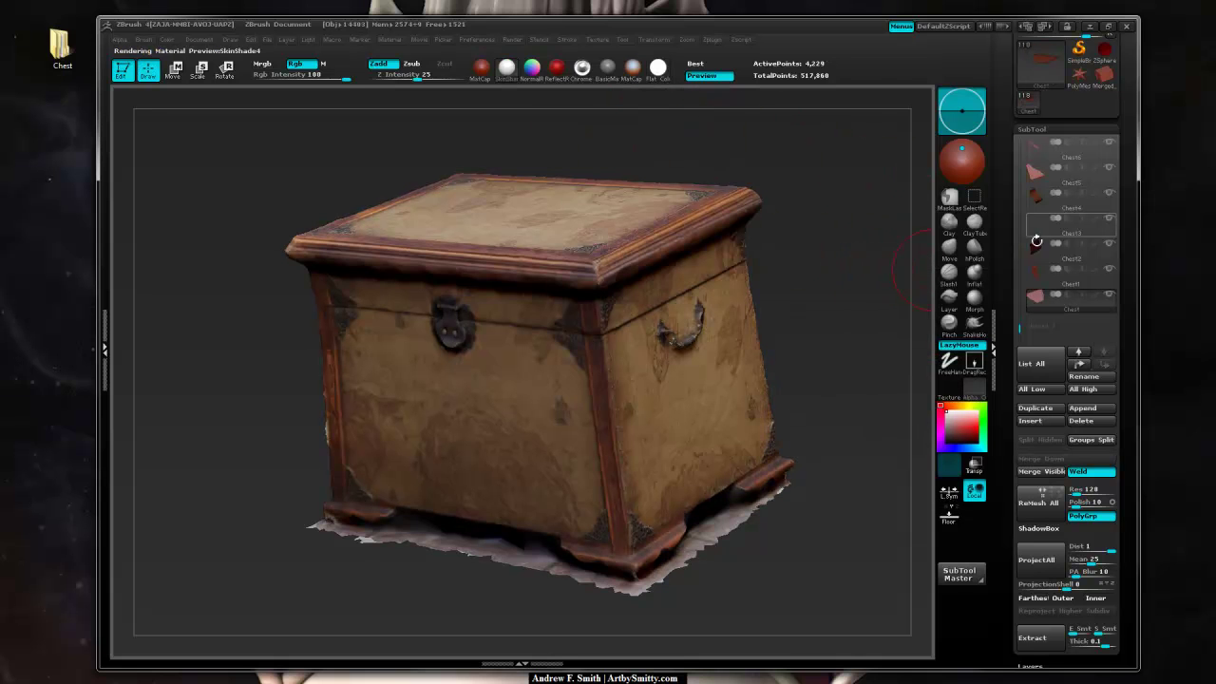
left_click(657, 66)
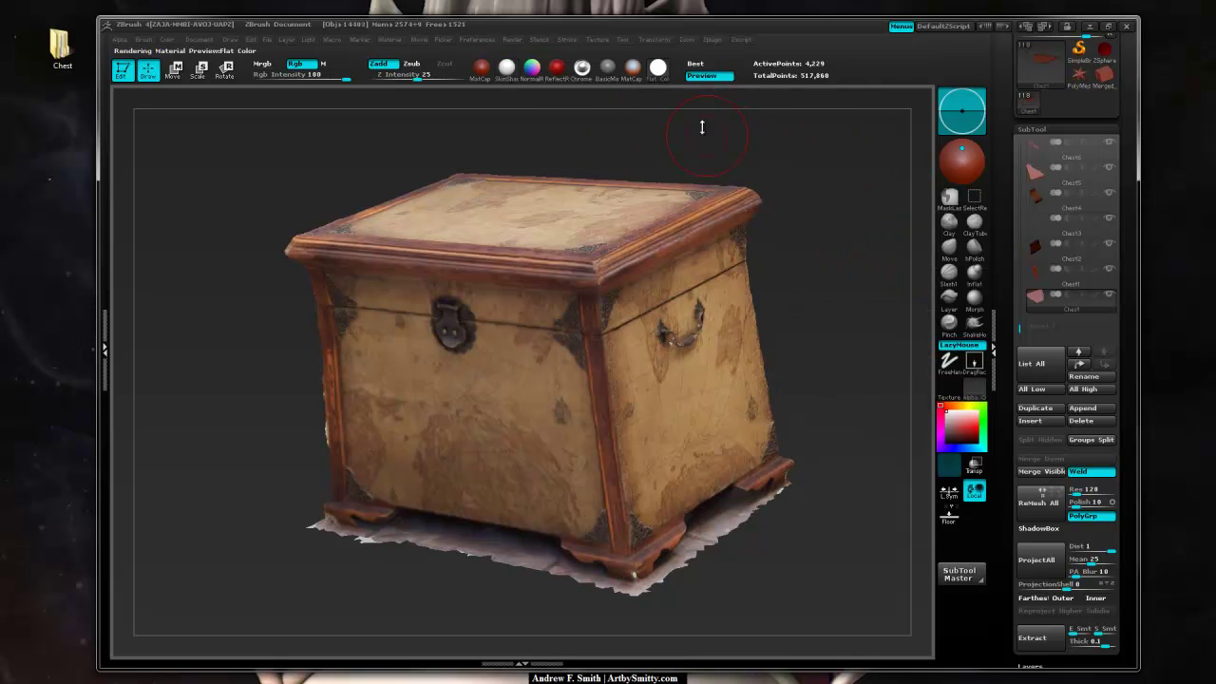
Isolate the Chest lid subtool and divide it to subdivision level 3
left_click(1109, 294, "shift")
left_click_drag(849, 353, 807, 366)
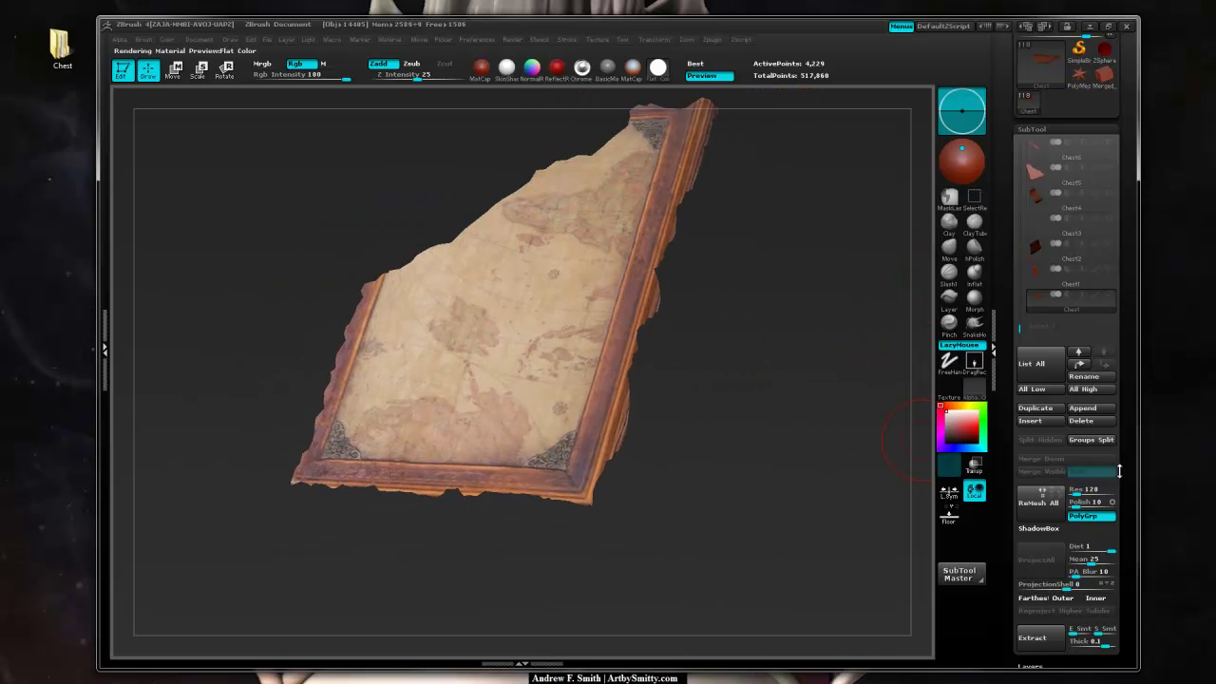
left_click_drag(1127, 465, 1122, 275)
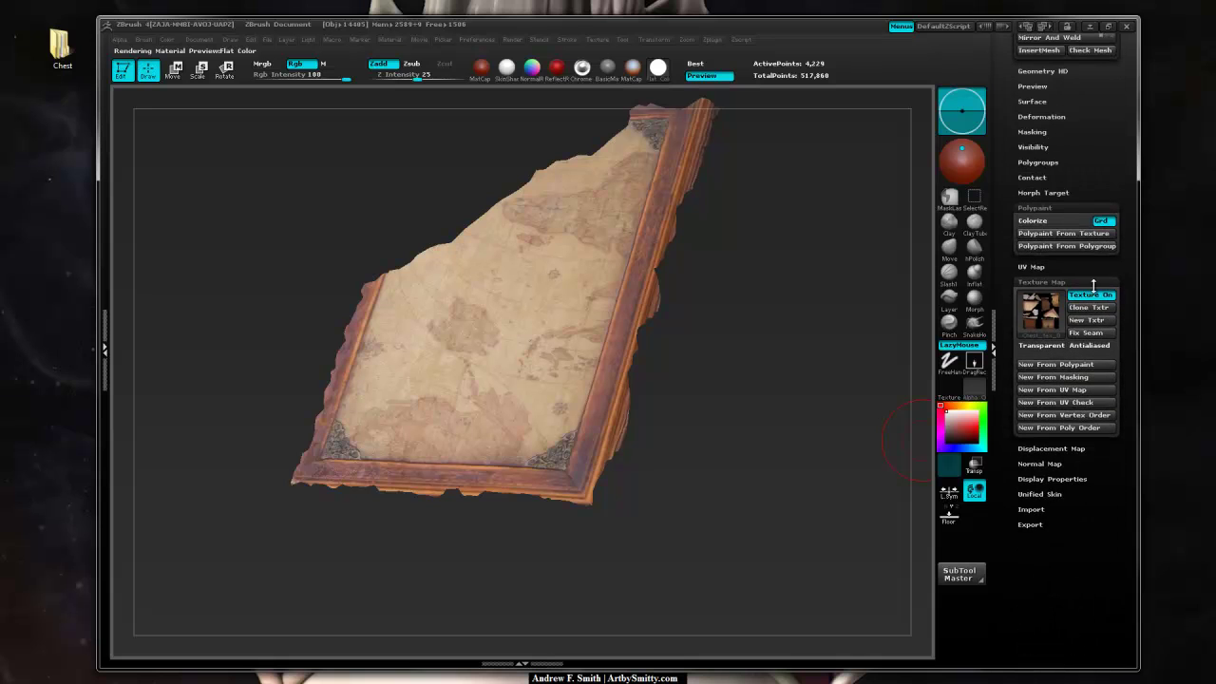
scroll(1087, 275, "up", 3)
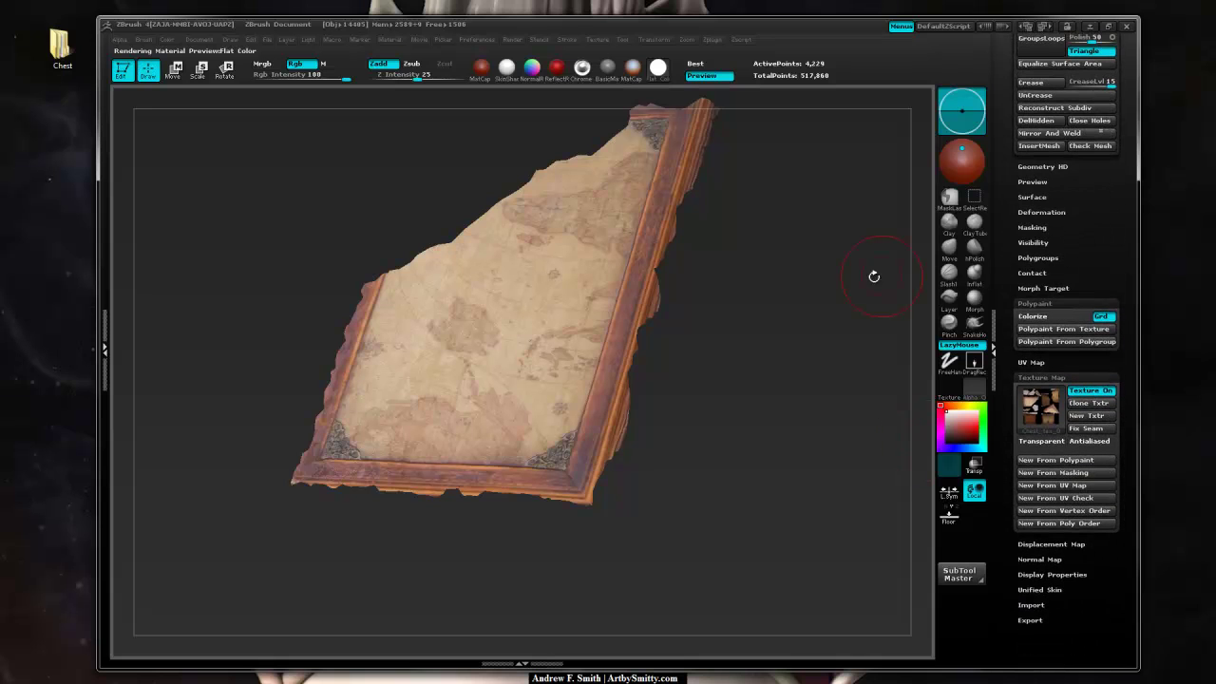
scroll(1086, 238, "up", 5)
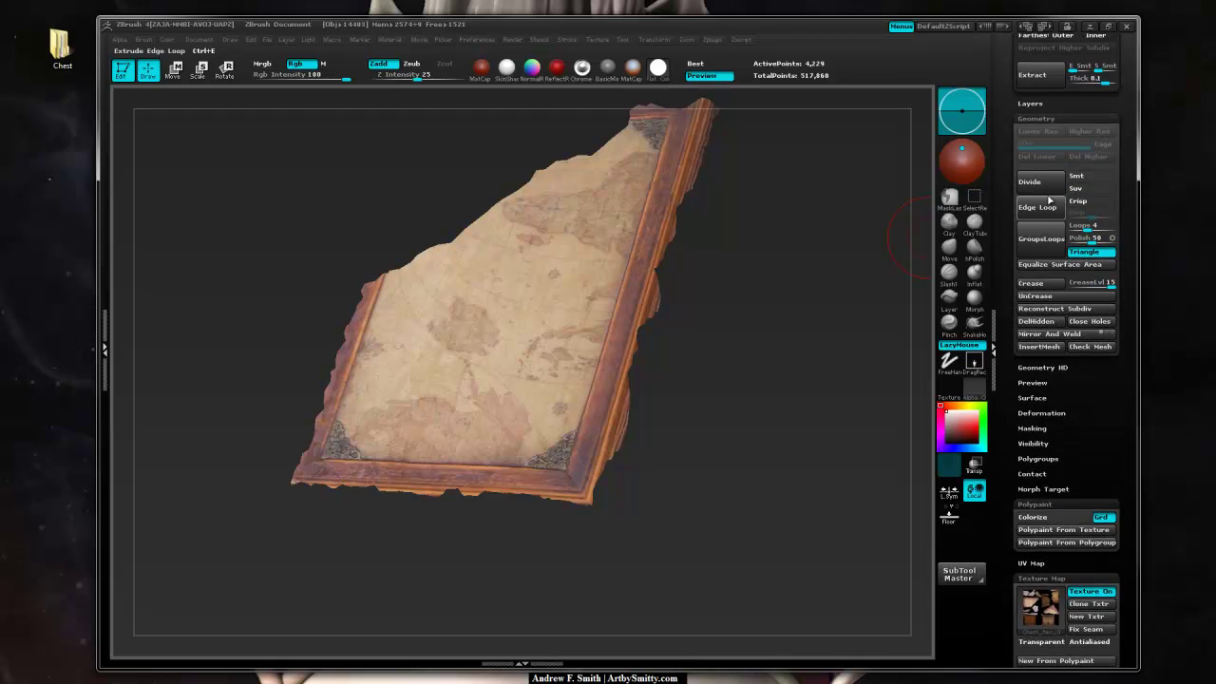
left_click(1051, 190)
left_click(1050, 190)
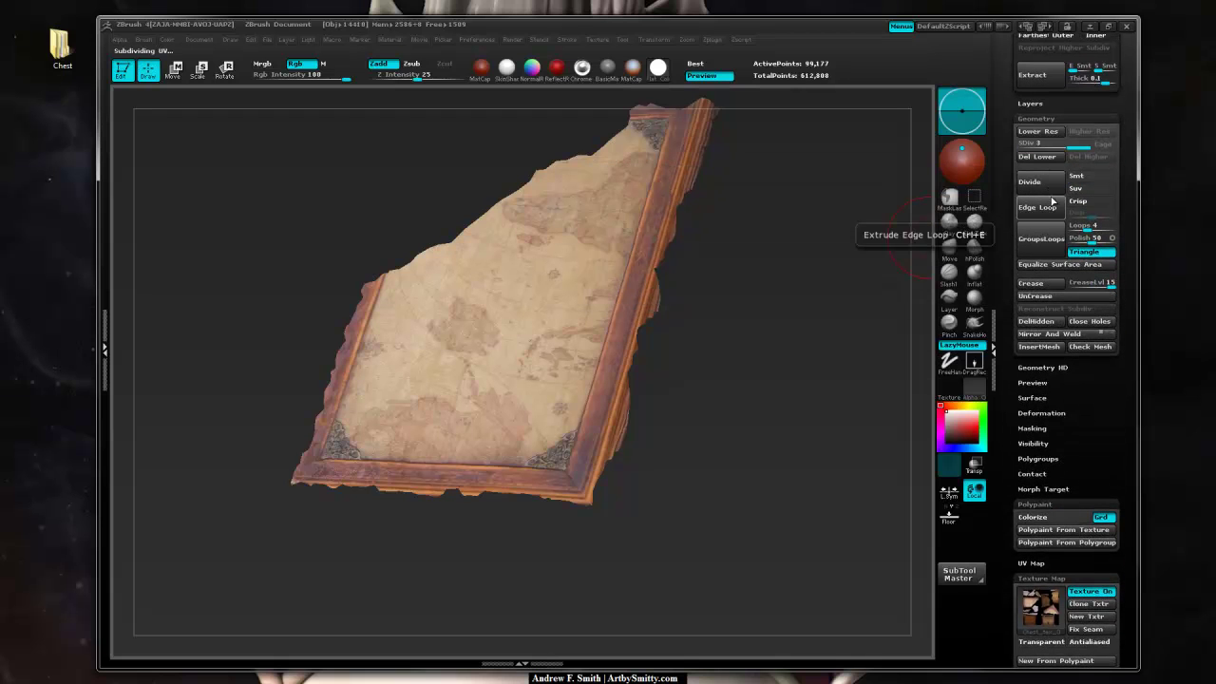
Polypaint the Chest lid piece from its texture and inspect it from different angles
scroll(1097, 368, "down", 2)
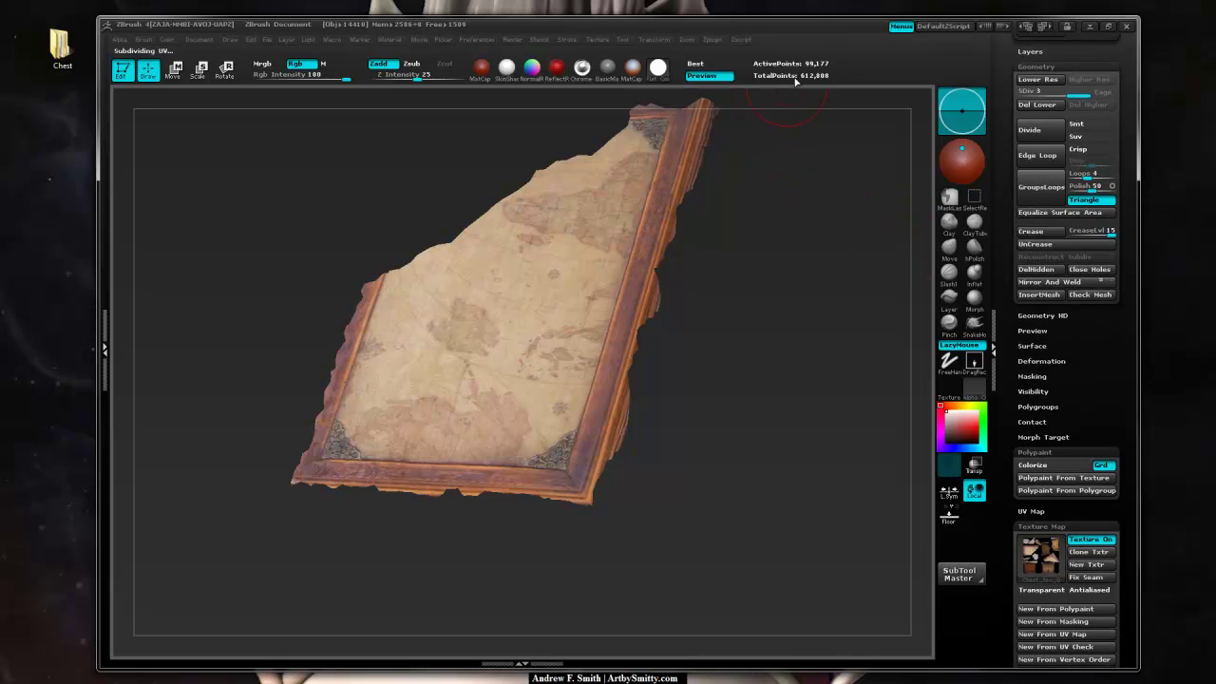
left_click(1062, 480)
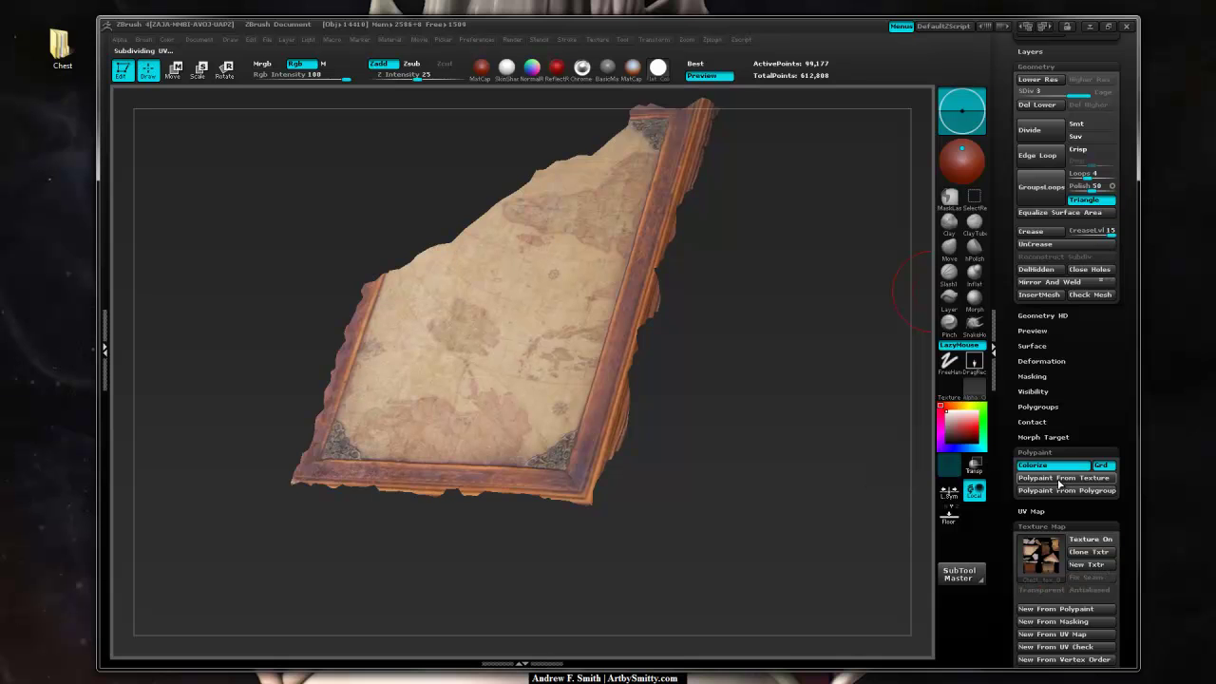
left_click_drag(744, 408, 804, 429)
left_click_drag(877, 434, 833, 359)
Set the Chest lid piece's texture map to Texture Off and view its polypaint
scroll(1092, 409, "down", 1)
left_click(1037, 525)
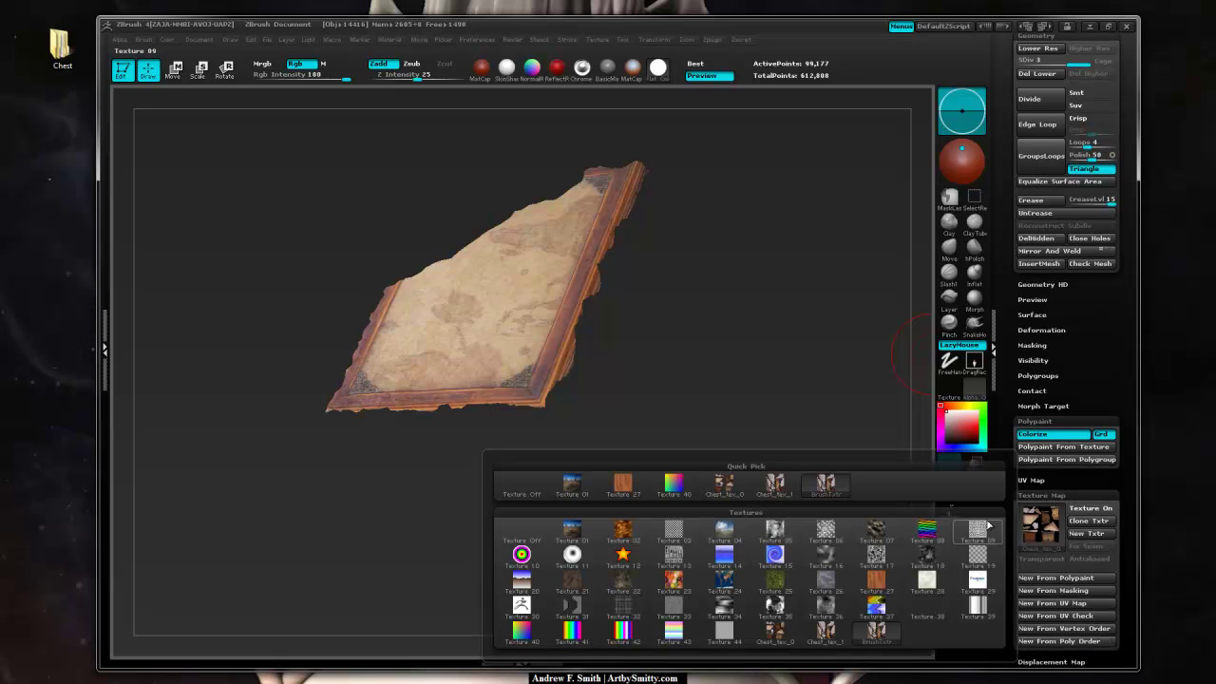
left_click(521, 489)
left_click_drag(789, 335, 791, 335)
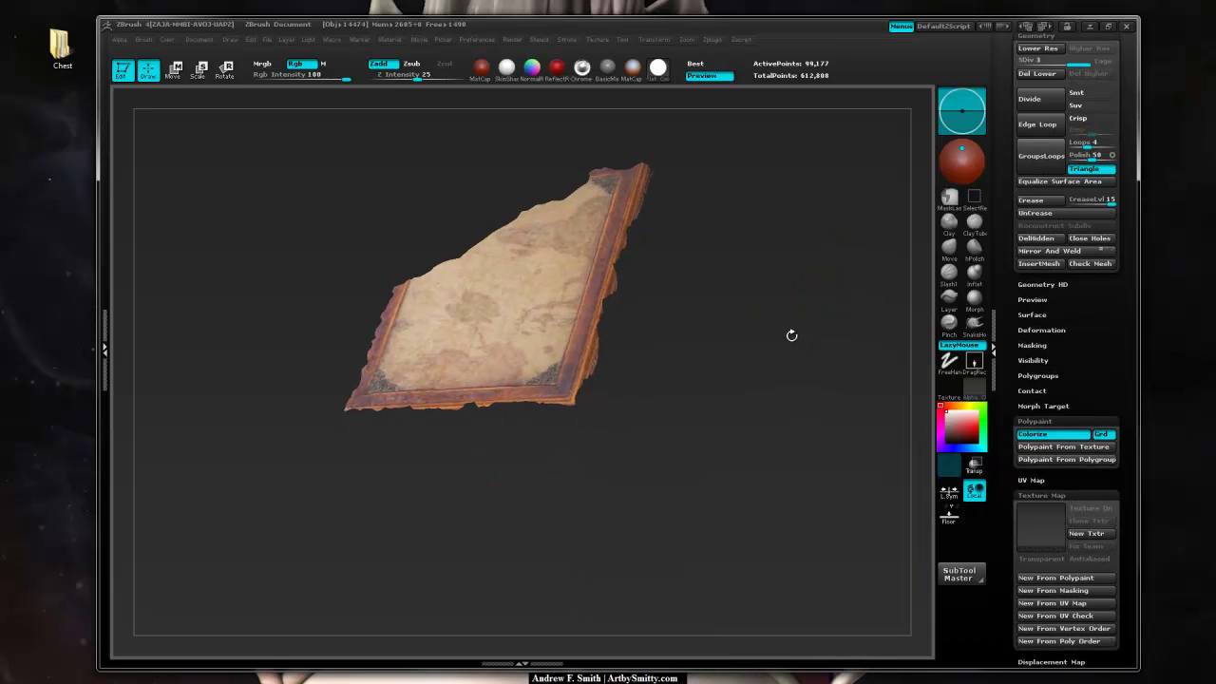
Show all subtools, select Chest1, isolate it and turn it to view its handle side
scroll(1092, 445, "up", 10)
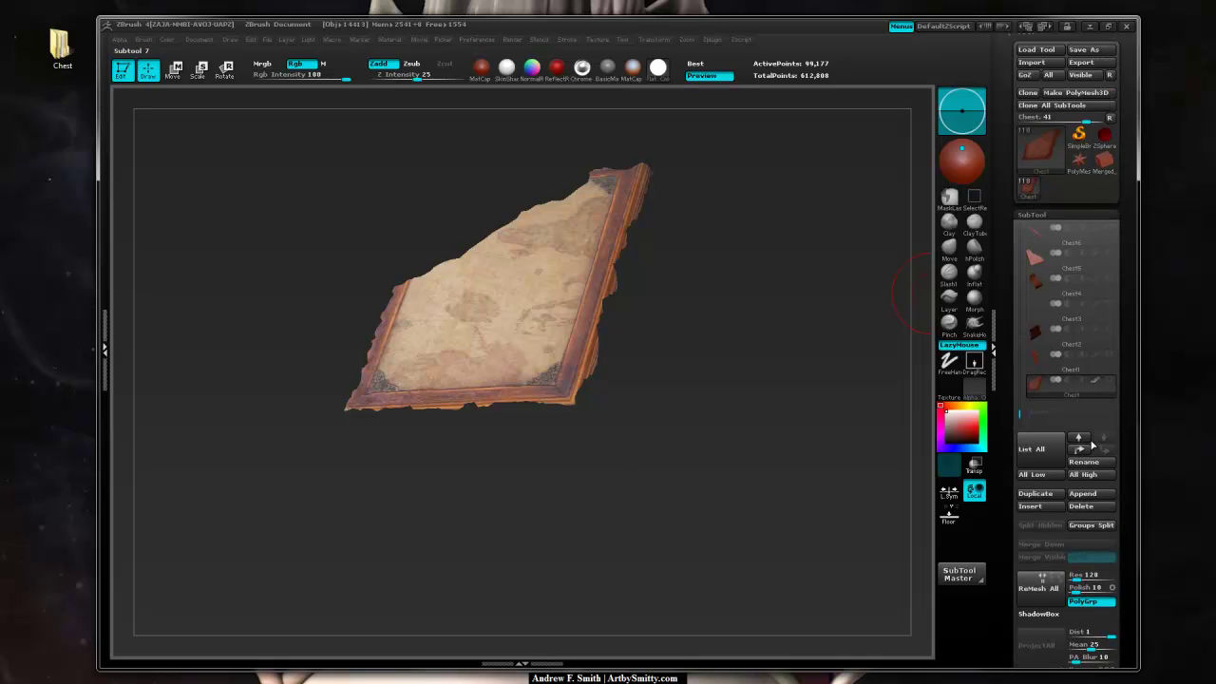
left_click(1110, 382)
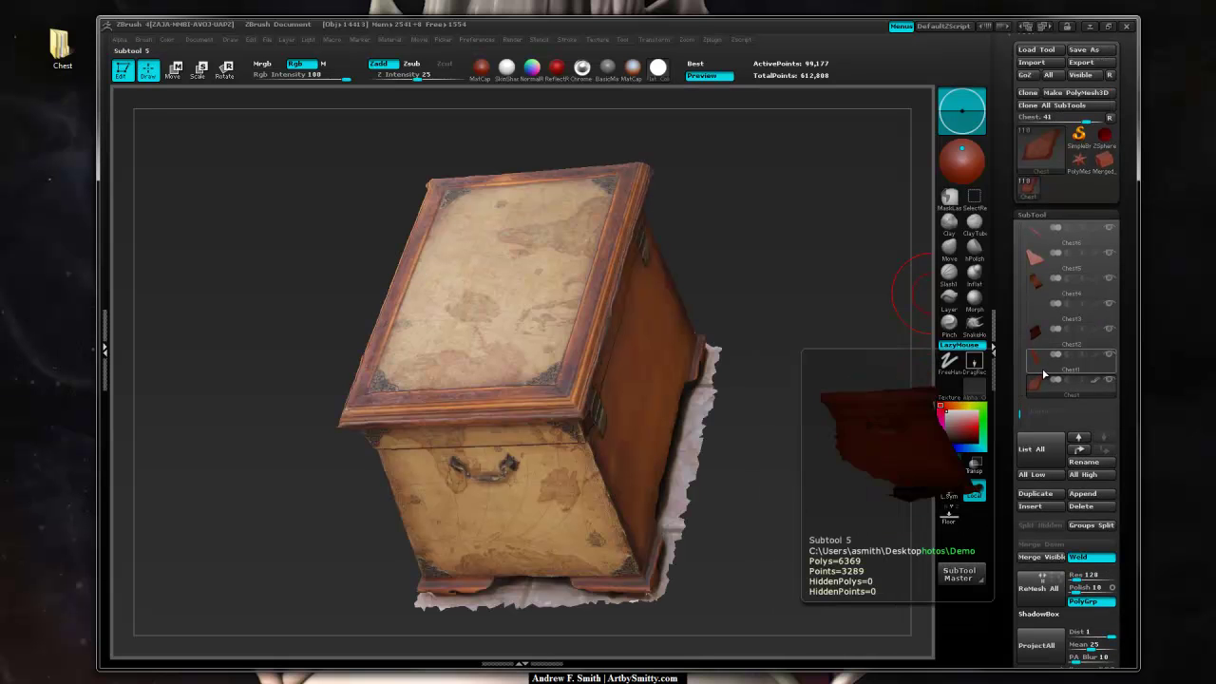
left_click(1035, 371)
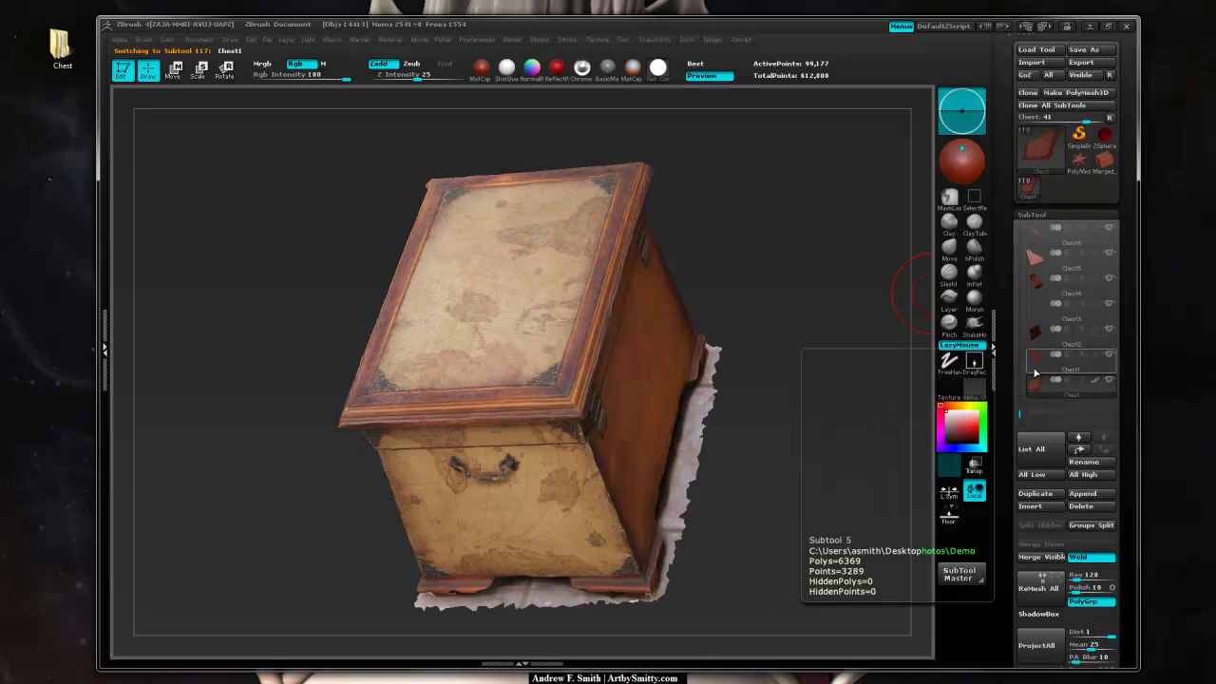
left_click(1111, 357)
left_click_drag(831, 374, 802, 368)
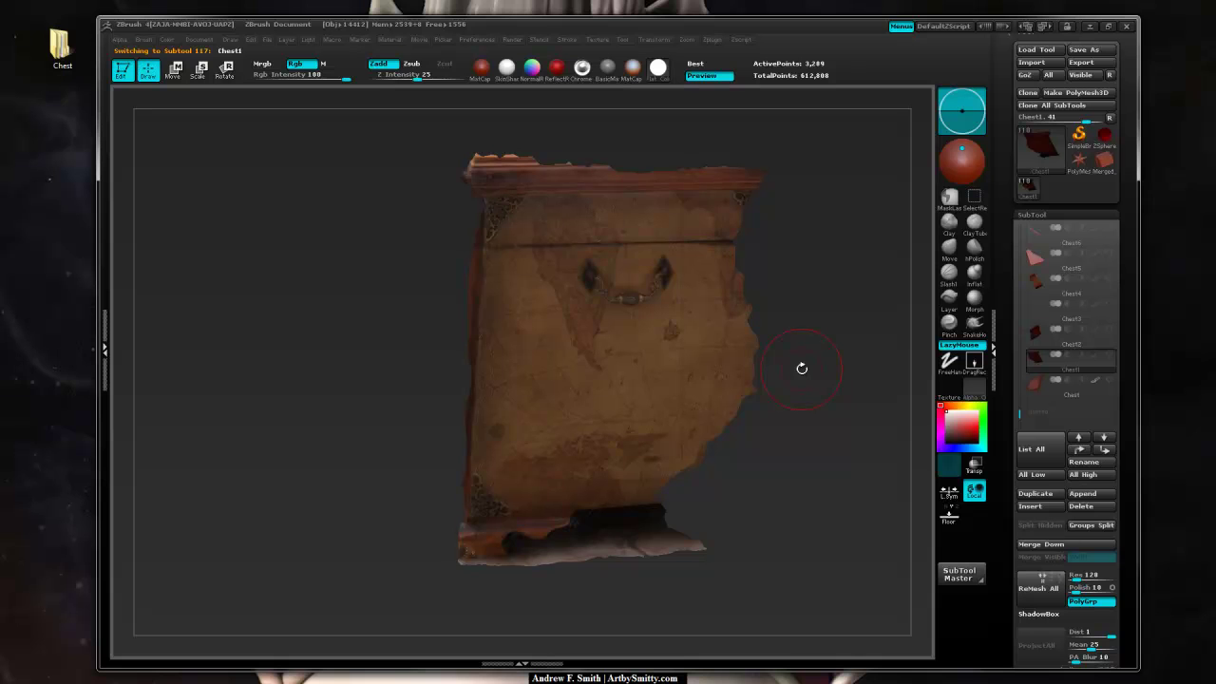
left_click_drag(814, 374, 727, 371)
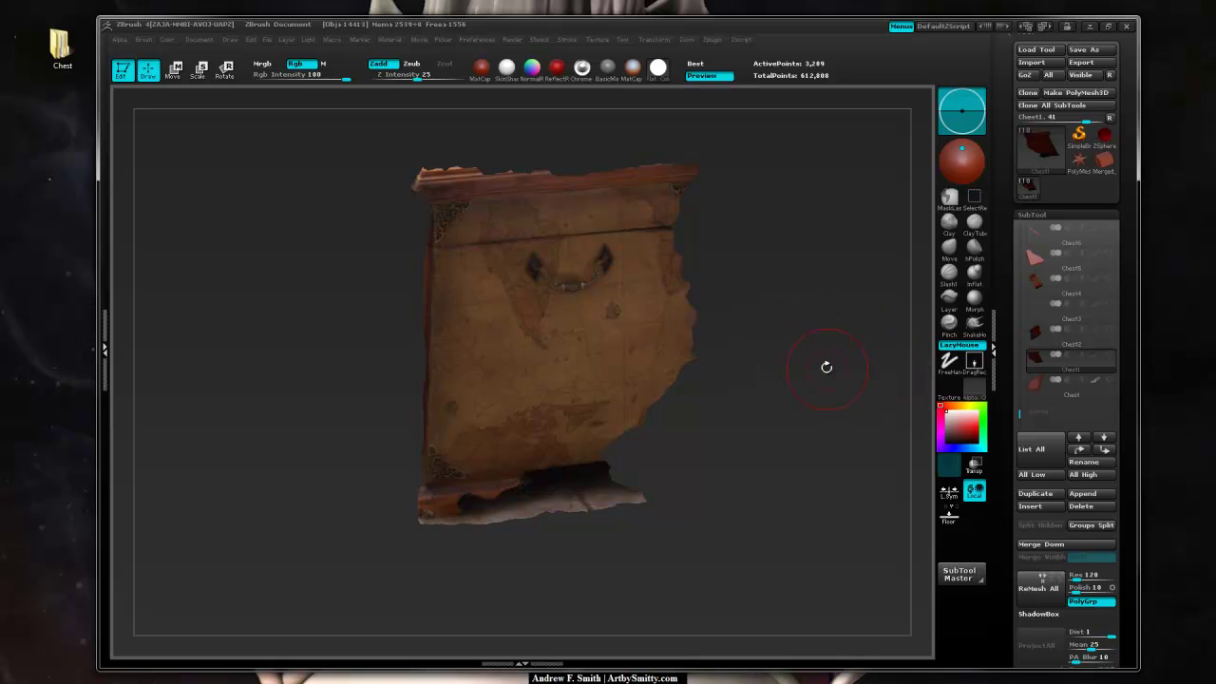
Subdivide the Chest1 piece, polypaint it from its texture and turn its texture map off
left_click_drag(1125, 360, 1124, 114)
left_click(1088, 290)
key("ctrl+d")
key("ctrl+d")
left_click_drag(1087, 542, 1097, 393)
left_click(1041, 328)
left_click(613, 332)
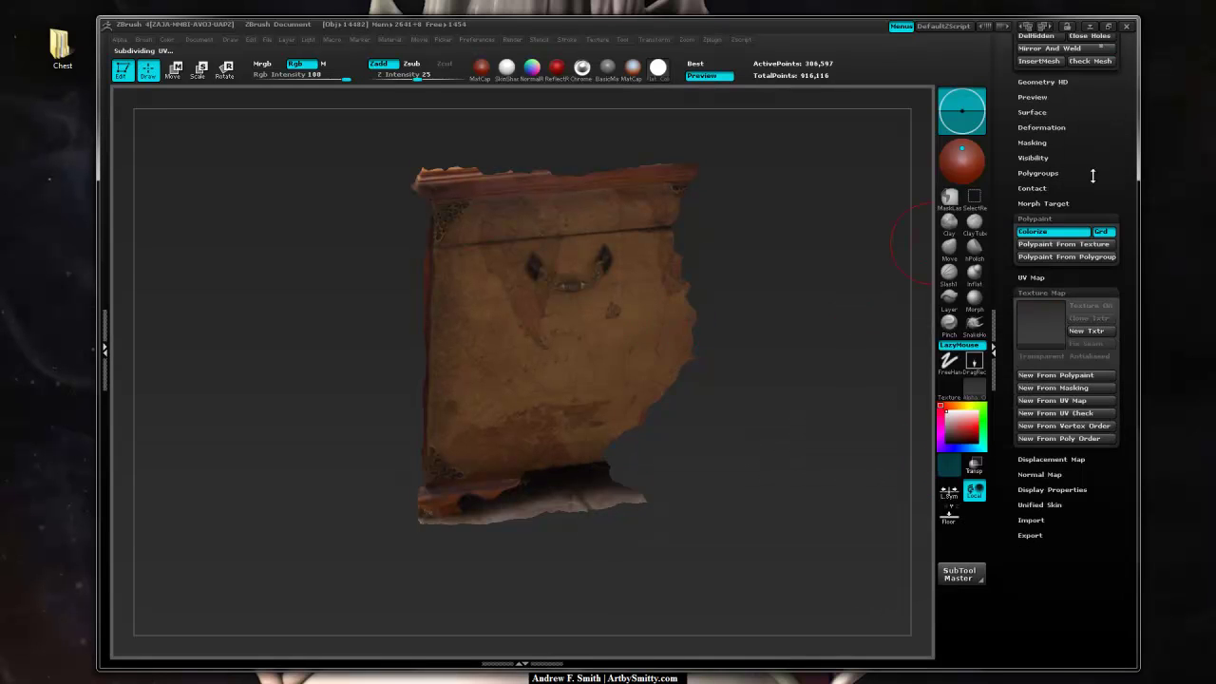
Isolate the Chest2 back piece, divide it to subdivision level 4, polypaint it from its texture and turn its texture map off
left_click_drag(1091, 176, 1091, 570)
left_click(1037, 232)
left_click_drag(807, 309, 815, 398)
left_click_drag(1125, 532, 1113, 247)
key("ctrl+d")
key("ctrl+d")
key("ctrl+d")
left_click(1063, 353)
left_click(1041, 435)
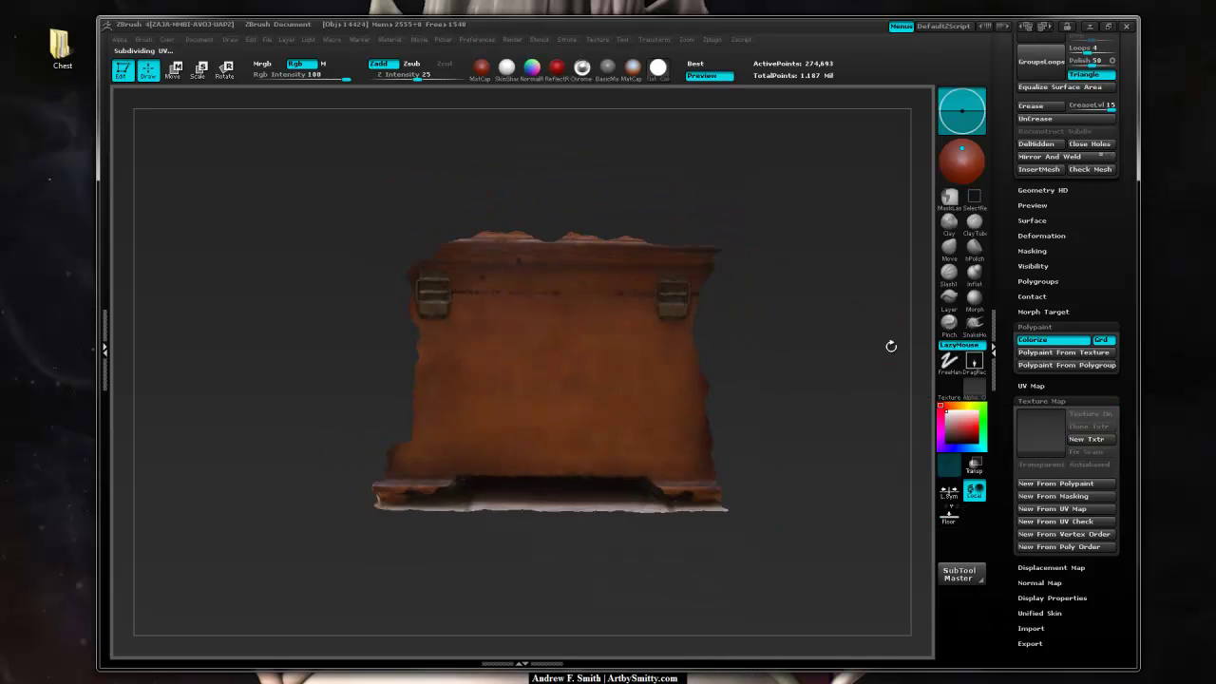
Isolate another chest piece with the lid's corner trim and divide it to subdivision level 4
left_click(898, 350)
left_click_drag(897, 351, 826, 362)
left_click_drag(1123, 485, 1123, 118)
key("ctrl+d")
key("ctrl+z")
mouse_move(1118, 220)
left_mouse_down()
mouse_move(1118, 331)
mouse_move(1118, 237)
left_mouse_up()
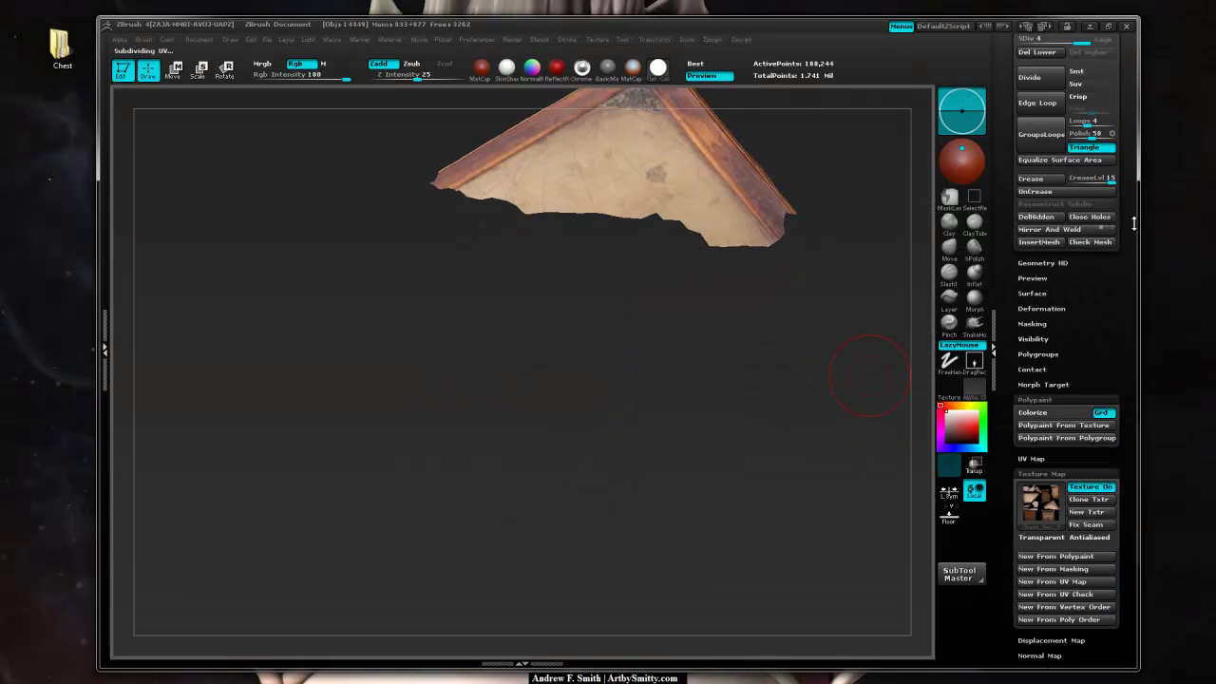
left_click_drag(883, 380, 830, 424)
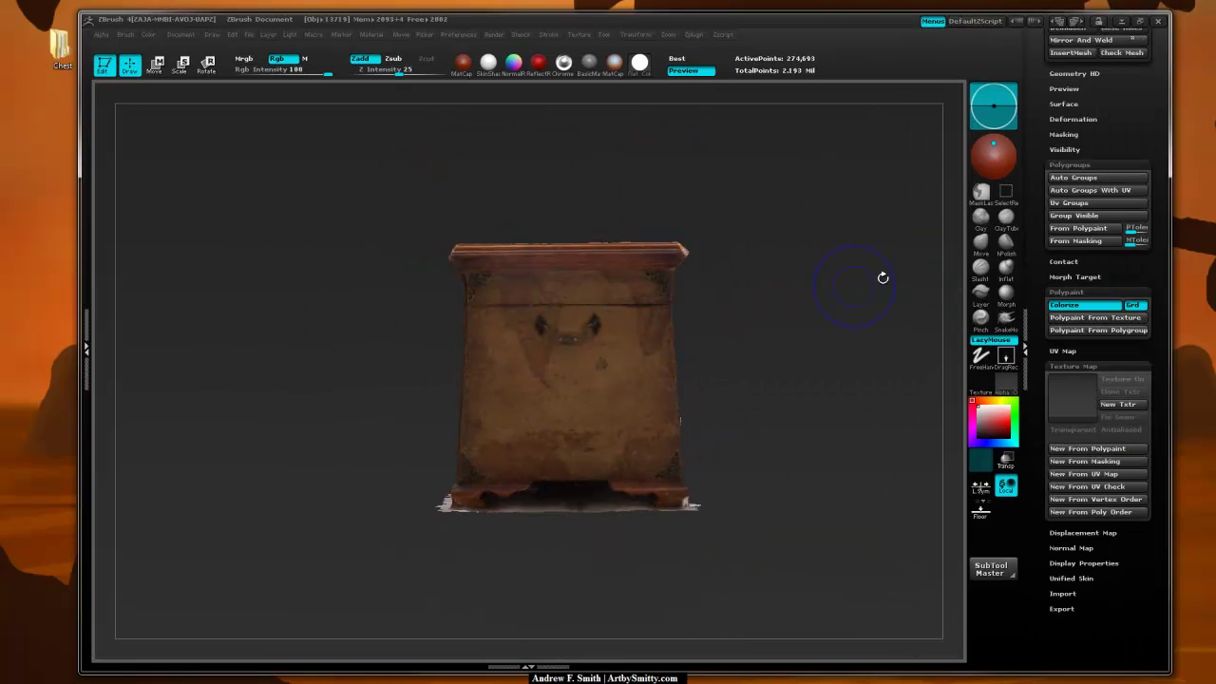
Examine the fully polypainted chest from the front, the side and above
left_click_drag(883, 277, 892, 304)
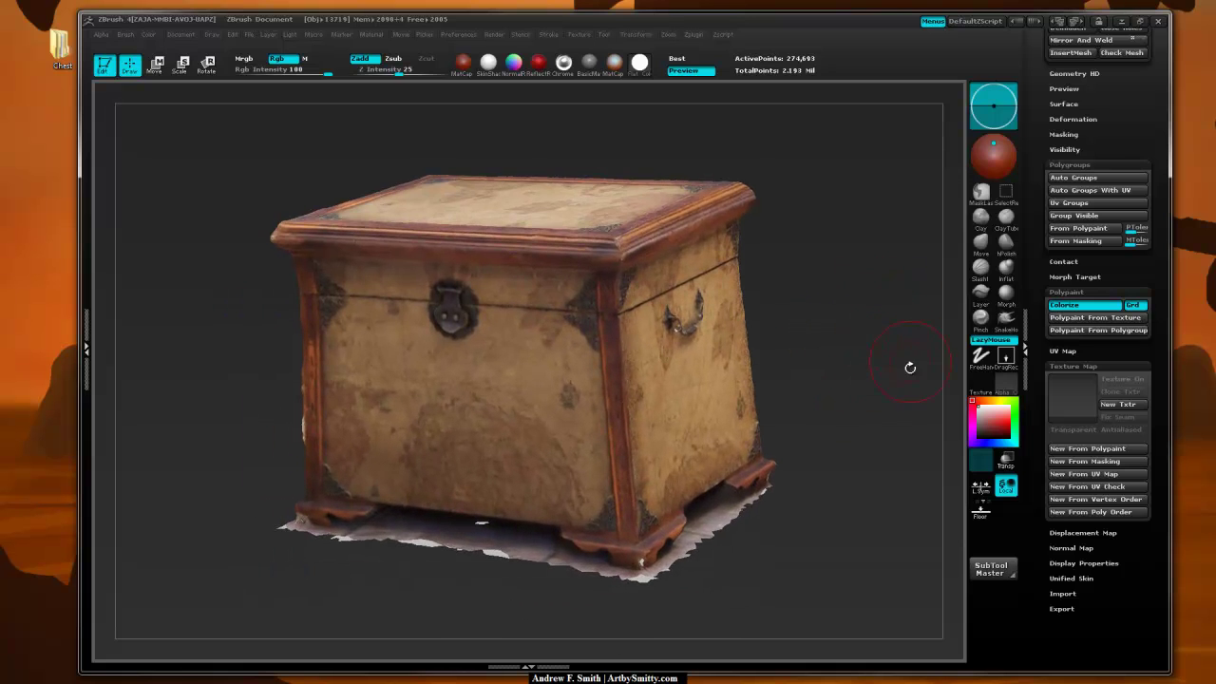
scroll(1102, 273, "up", 10)
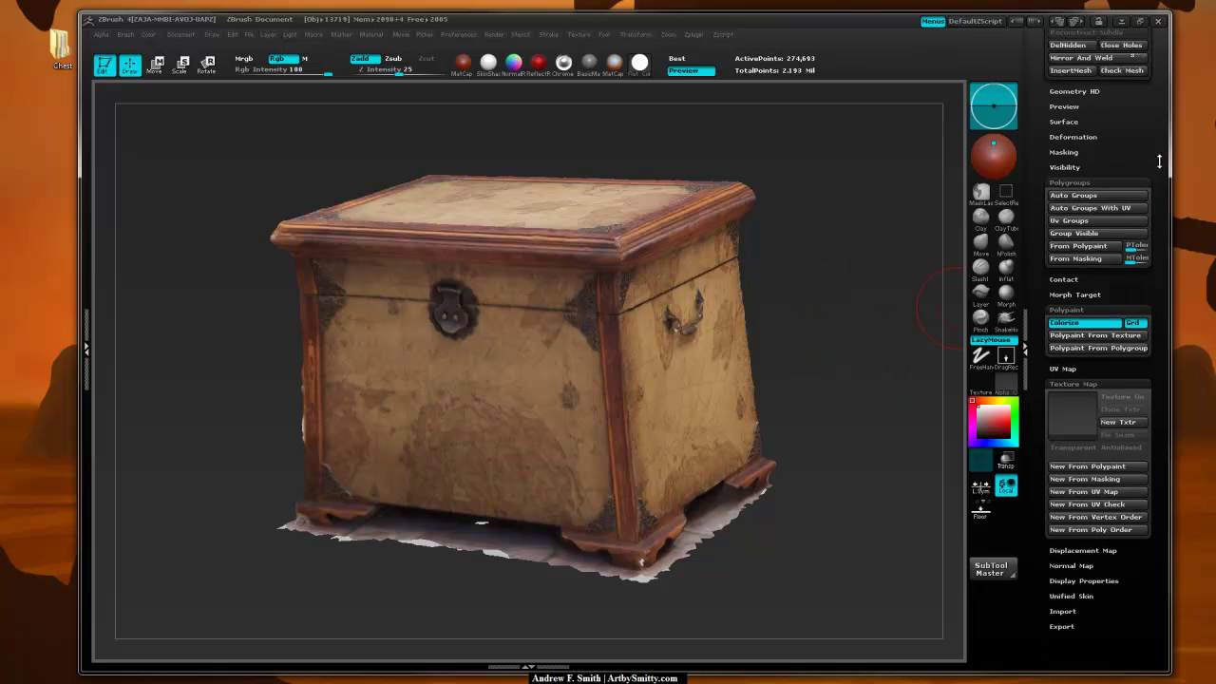
scroll(1154, 288, "up", 8)
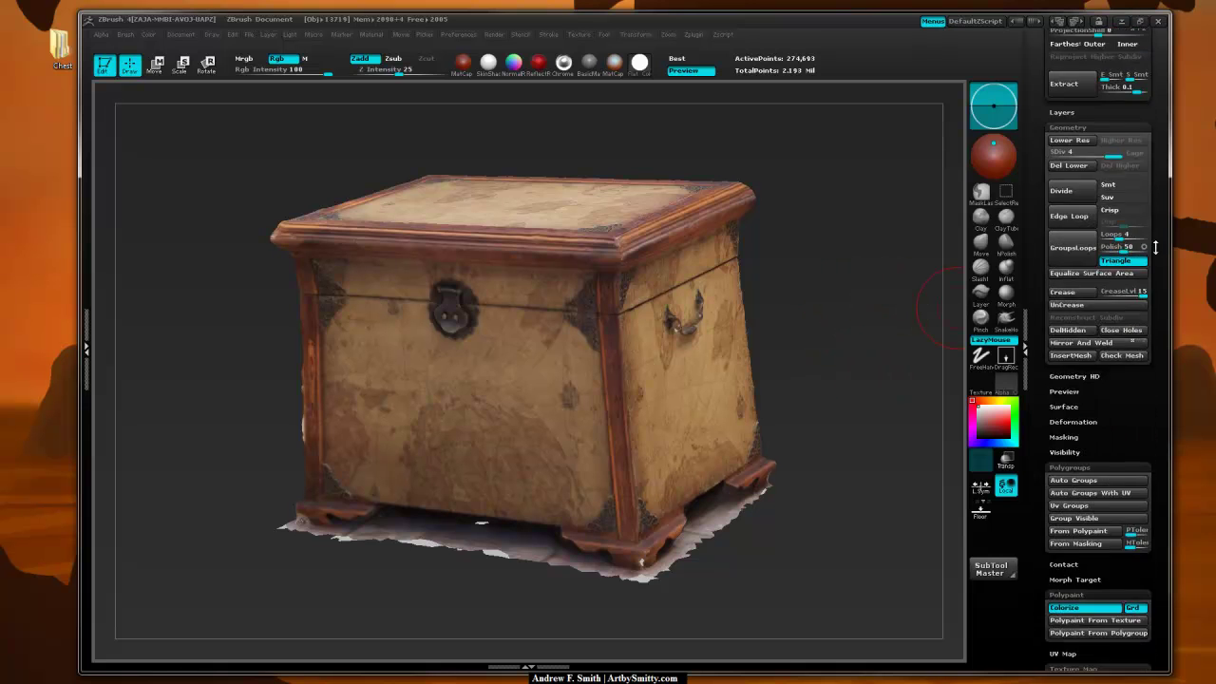
left_click_drag(824, 343, 697, 378)
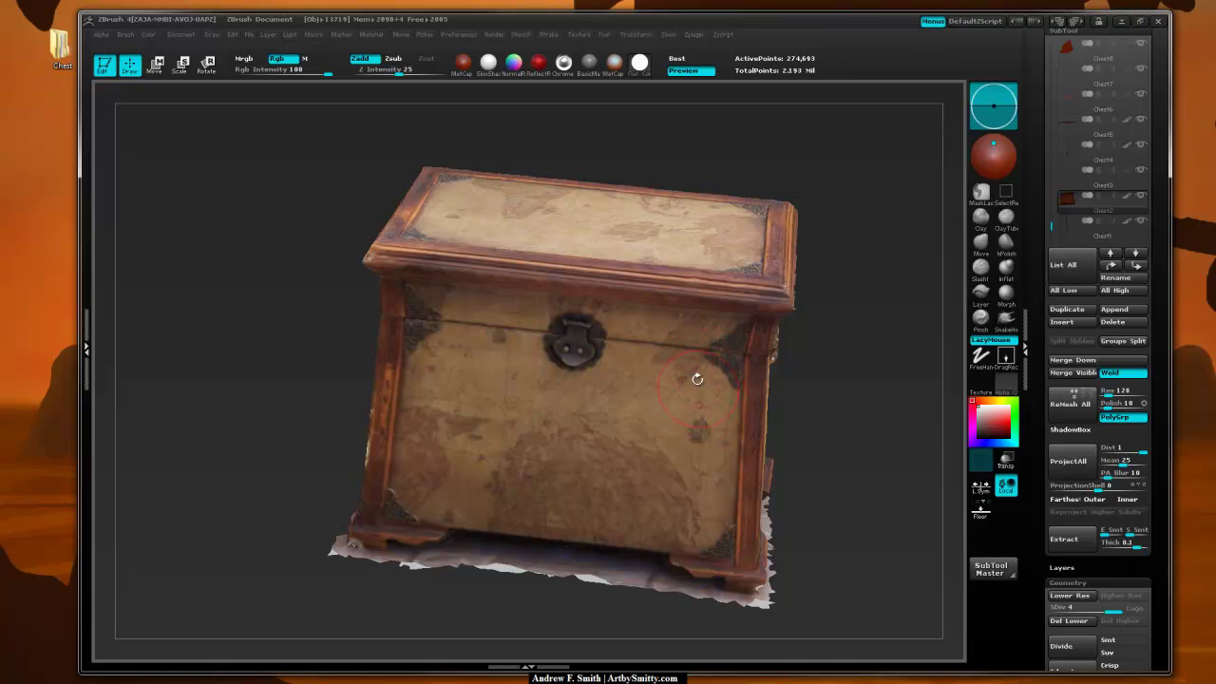
left_click_drag(860, 438, 776, 283)
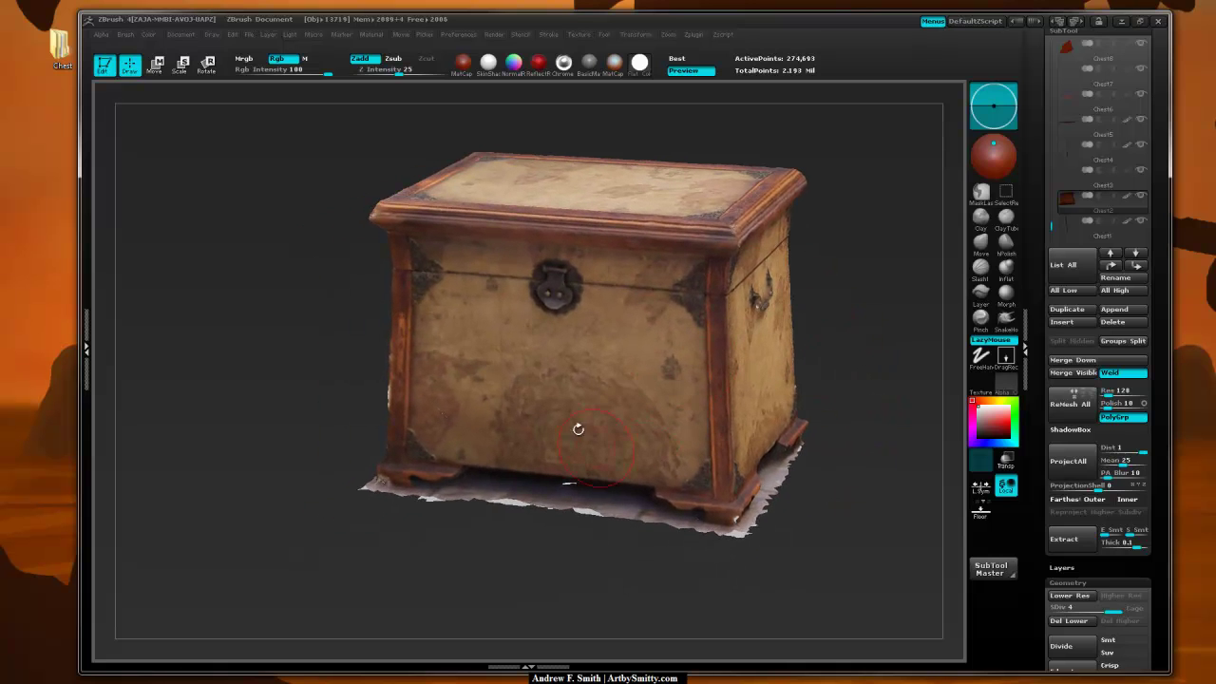
left_click_drag(867, 179, 728, 302)
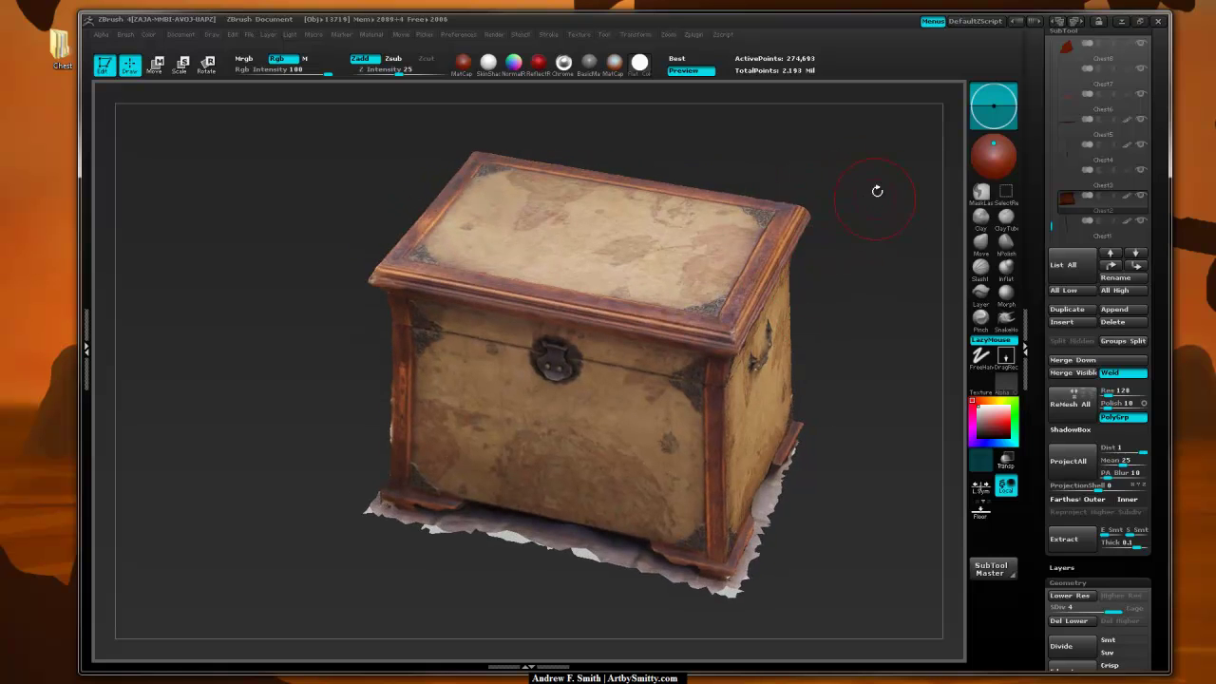
left_click_drag(877, 191, 771, 304)
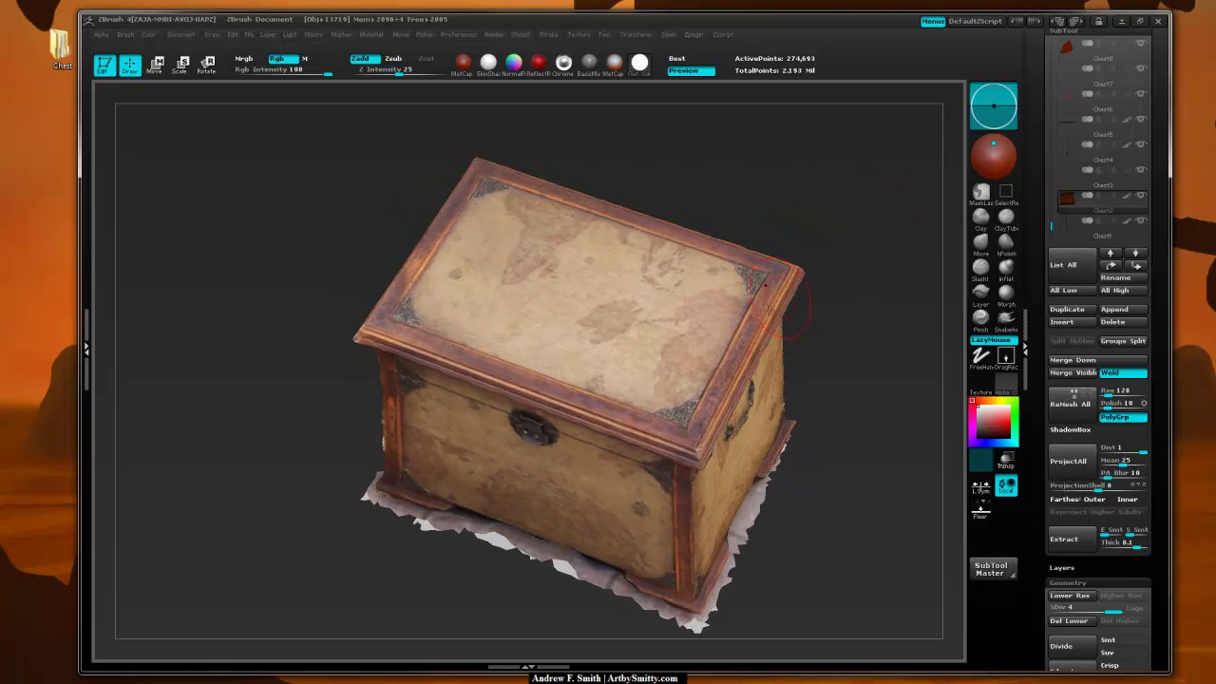
left_click_drag(870, 225, 952, 169)
Merge all visible chest subtools into a single tool and switch to the merged chest
left_click_drag(1157, 142, 1164, 231)
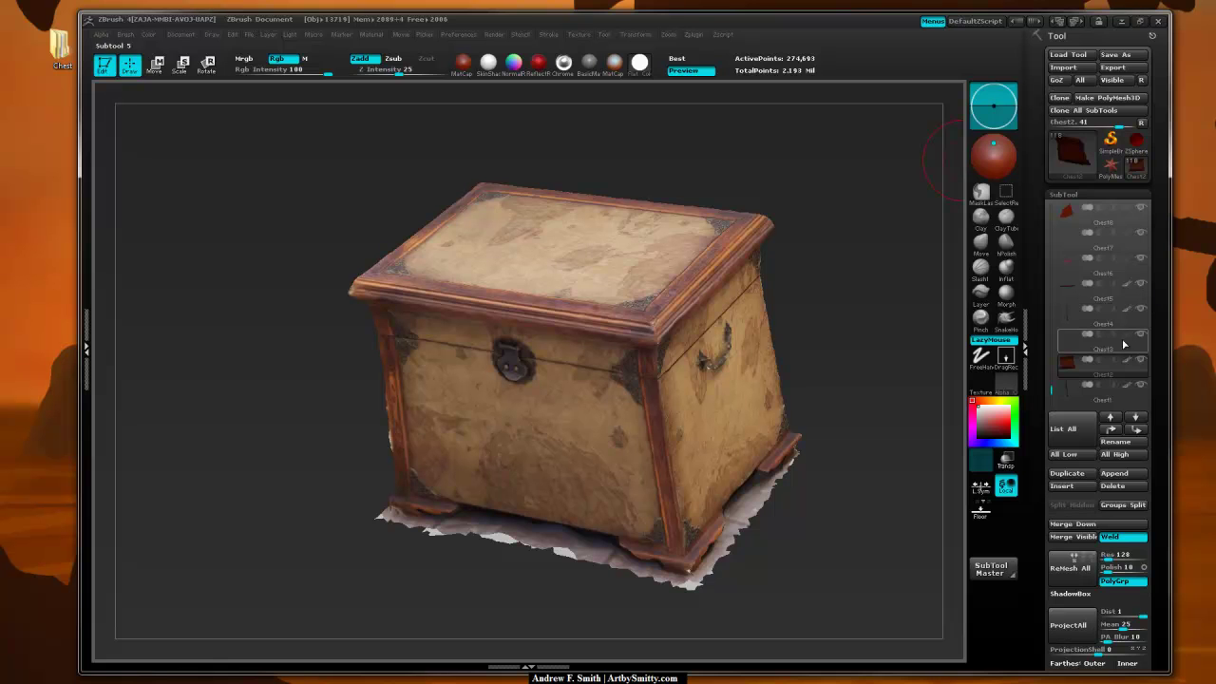
left_click_drag(1161, 408, 1161, 394)
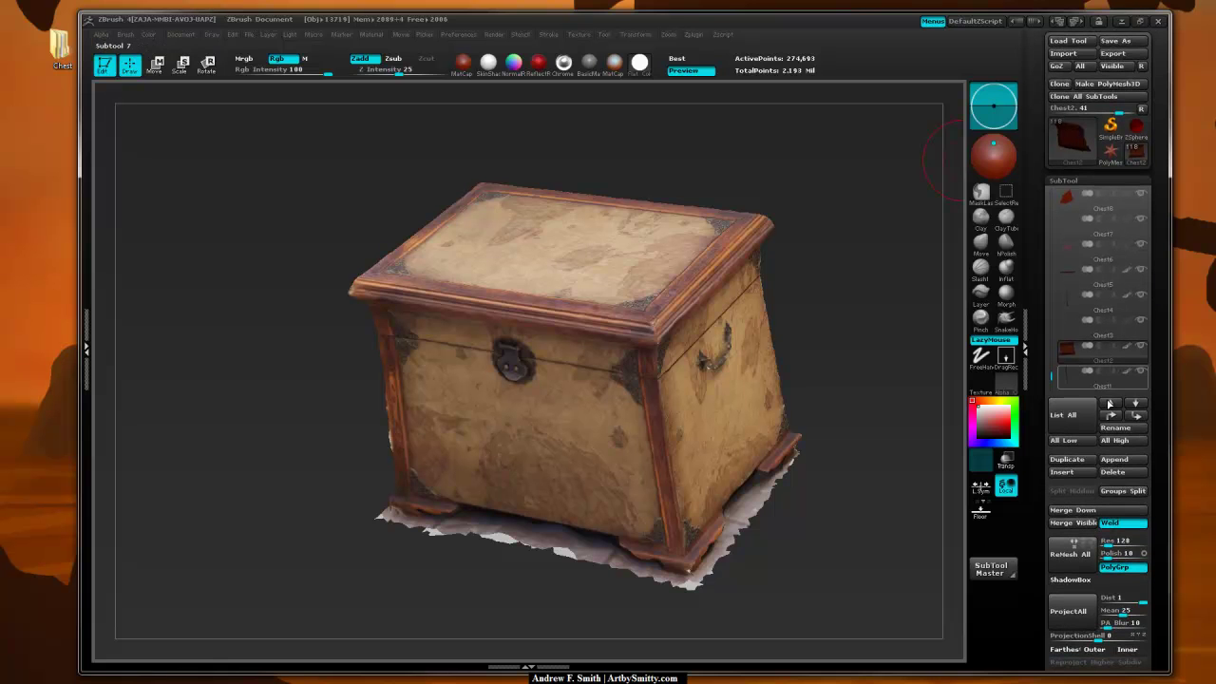
left_click(1080, 522)
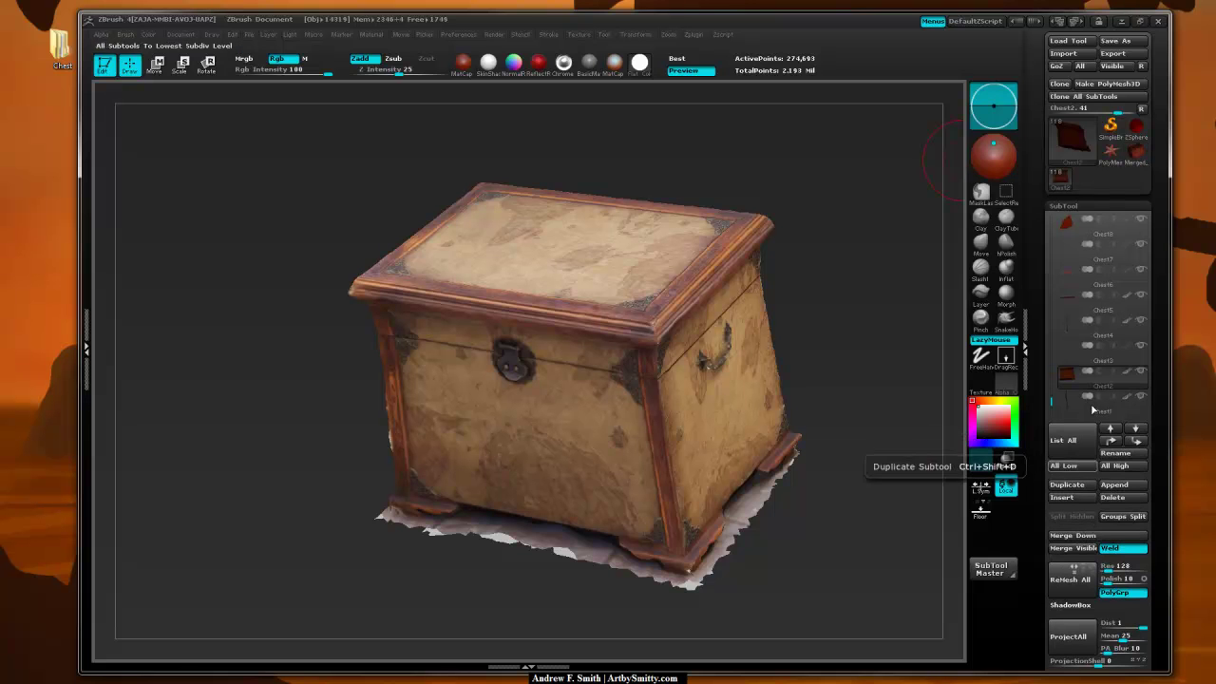
left_click(1139, 159)
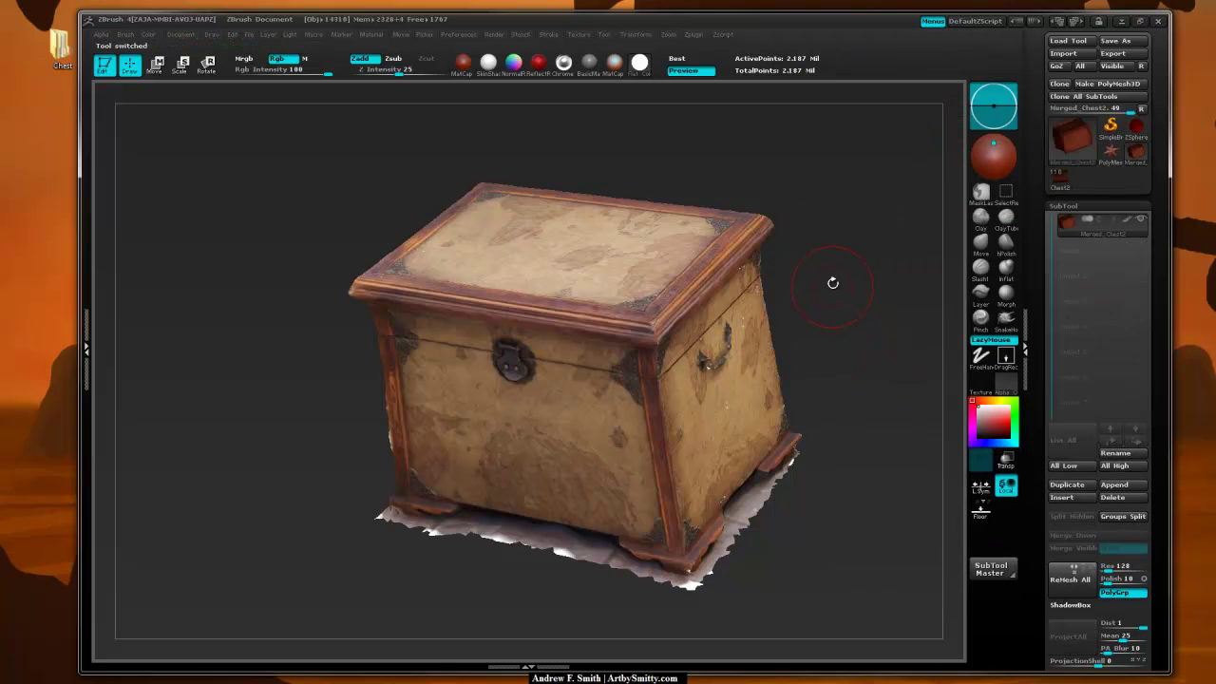
Inspect the merged chest's back, both handle sides and the joins between pieces for surface flaws
left_click_drag(856, 316, 896, 311)
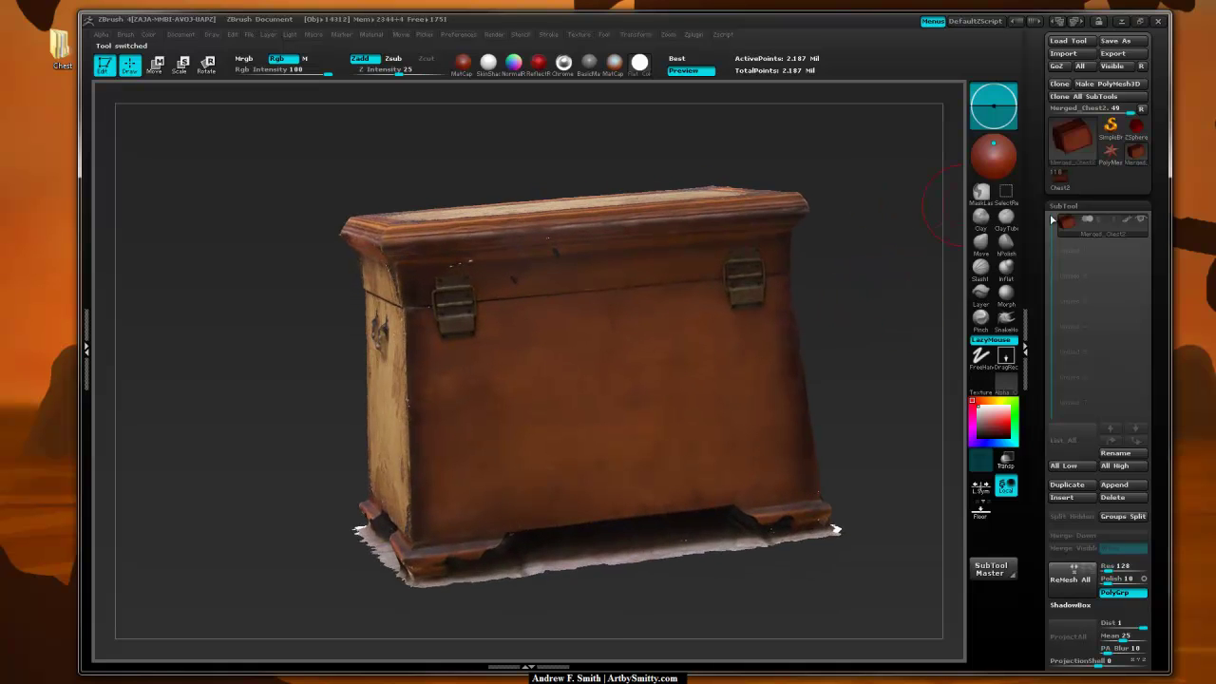
left_click_drag(887, 251, 715, 444)
left_click_drag(882, 351, 875, 393)
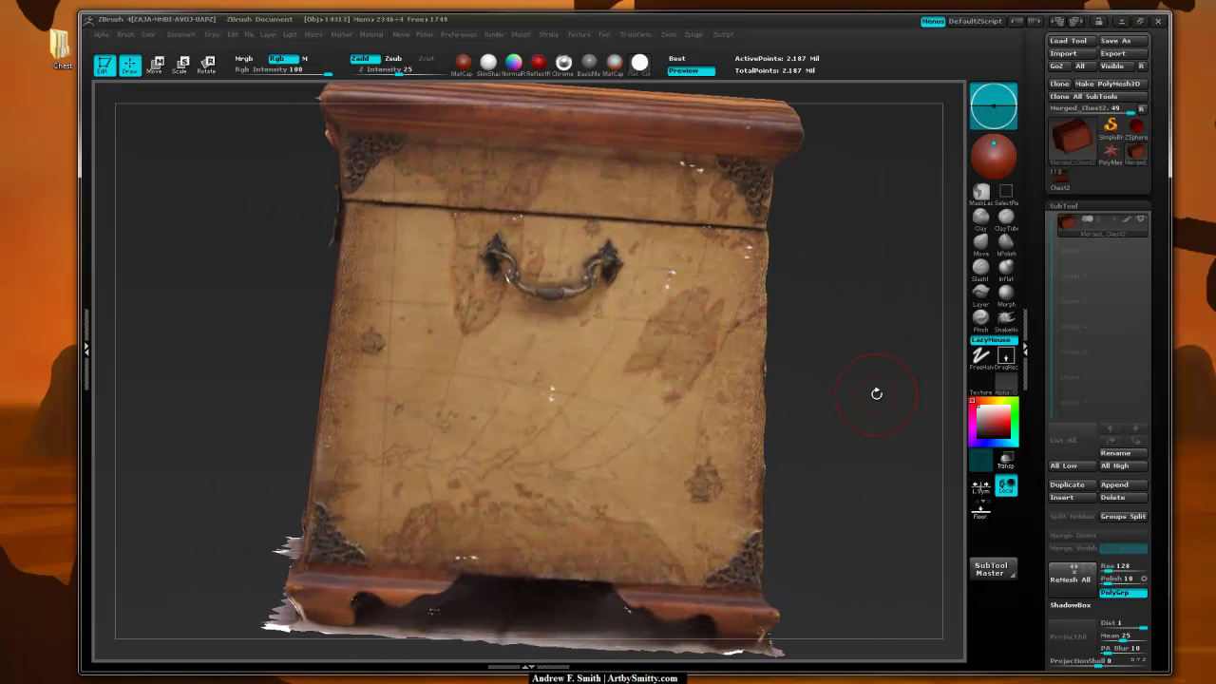
left_click_drag(904, 329, 887, 318)
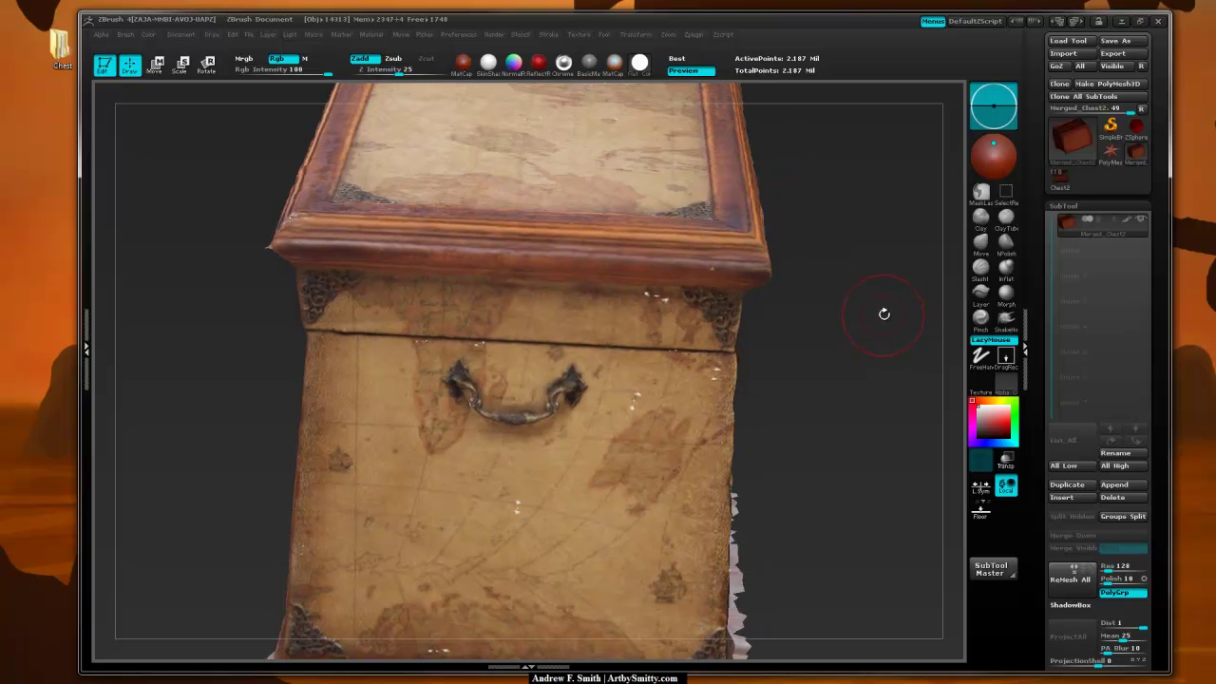
mouse_move(872, 353)
left_mouse_down()
mouse_move(801, 183)
mouse_move(879, 286)
mouse_move(857, 260)
mouse_move(874, 298)
mouse_move(908, 301)
mouse_move(626, 353)
left_mouse_up()
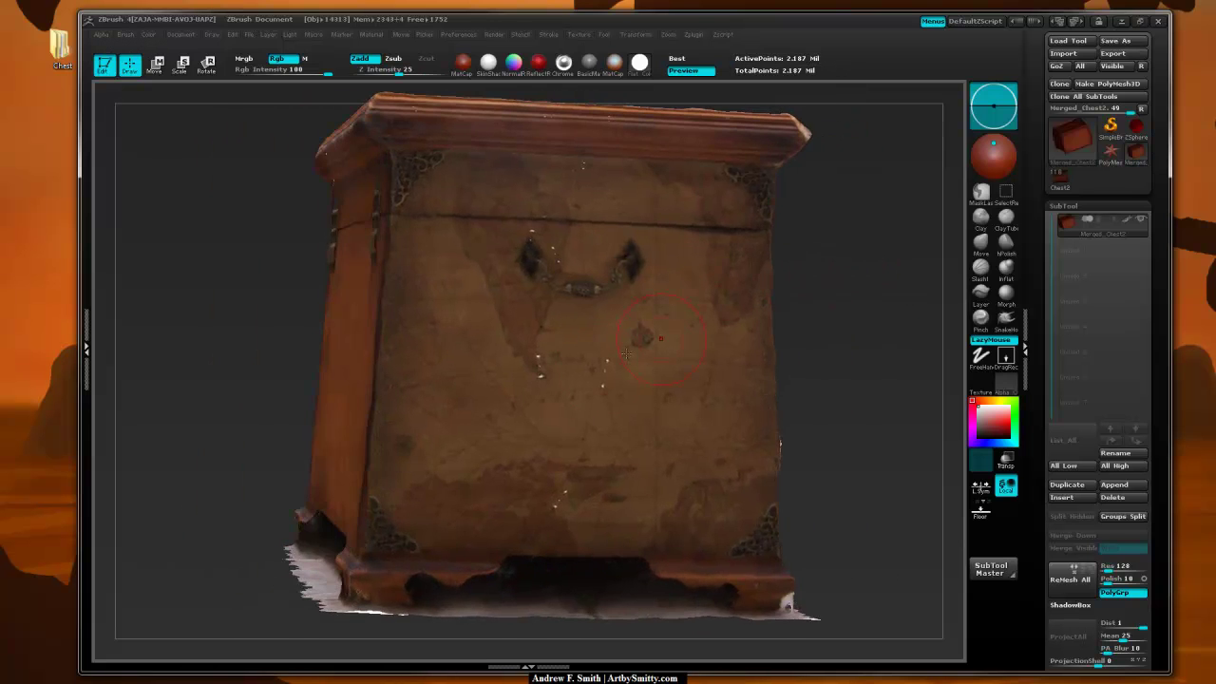
left_click_drag(829, 289, 836, 334, "alt")
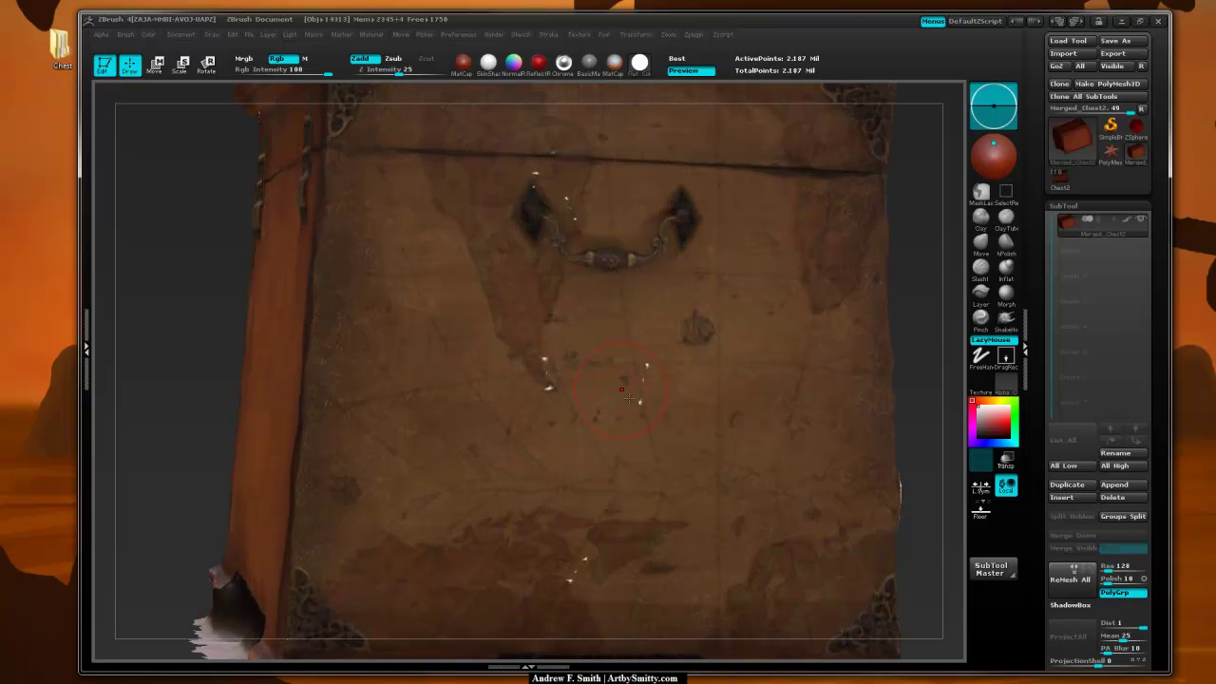
left_click_drag(917, 301, 895, 266, "alt")
left_click_drag(237, 266, 657, 243)
left_click_drag(804, 90, 845, 180, "alt")
left_click_drag(652, 313, 538, 317)
left_click_drag(850, 256, 871, 220)
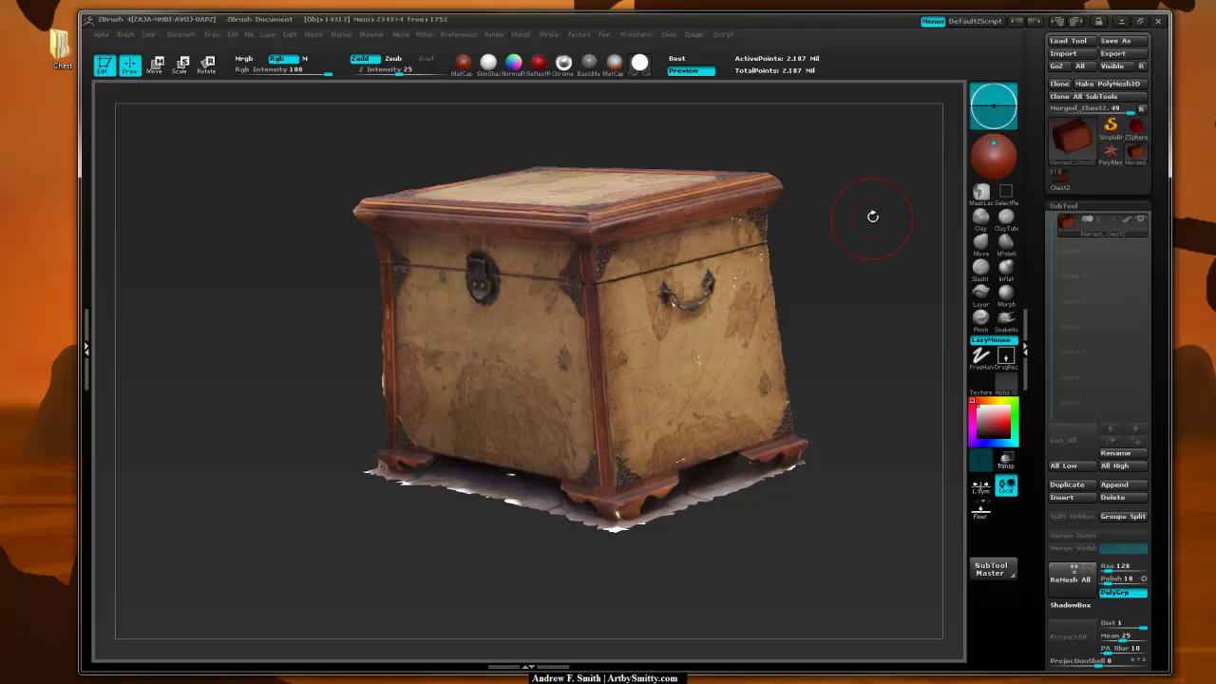
Save the merged tool as a ZTool named Chest in the Demo folder
left_click_drag(1163, 78, 1164, 93)
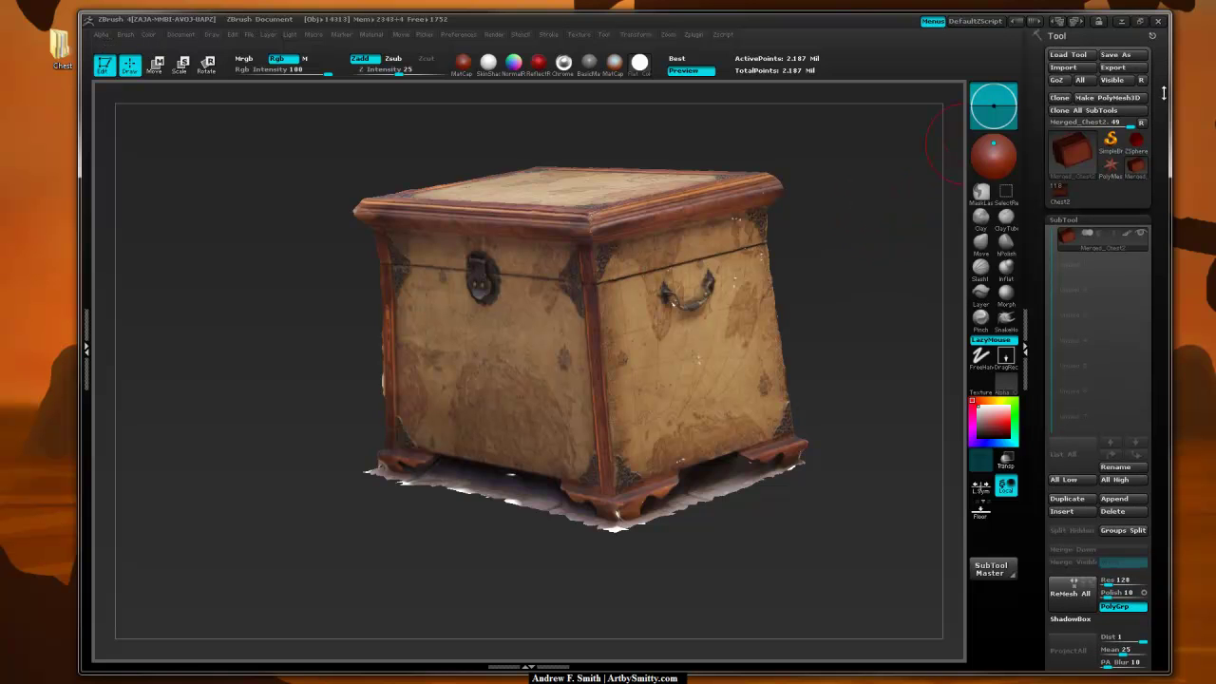
left_click(1120, 57)
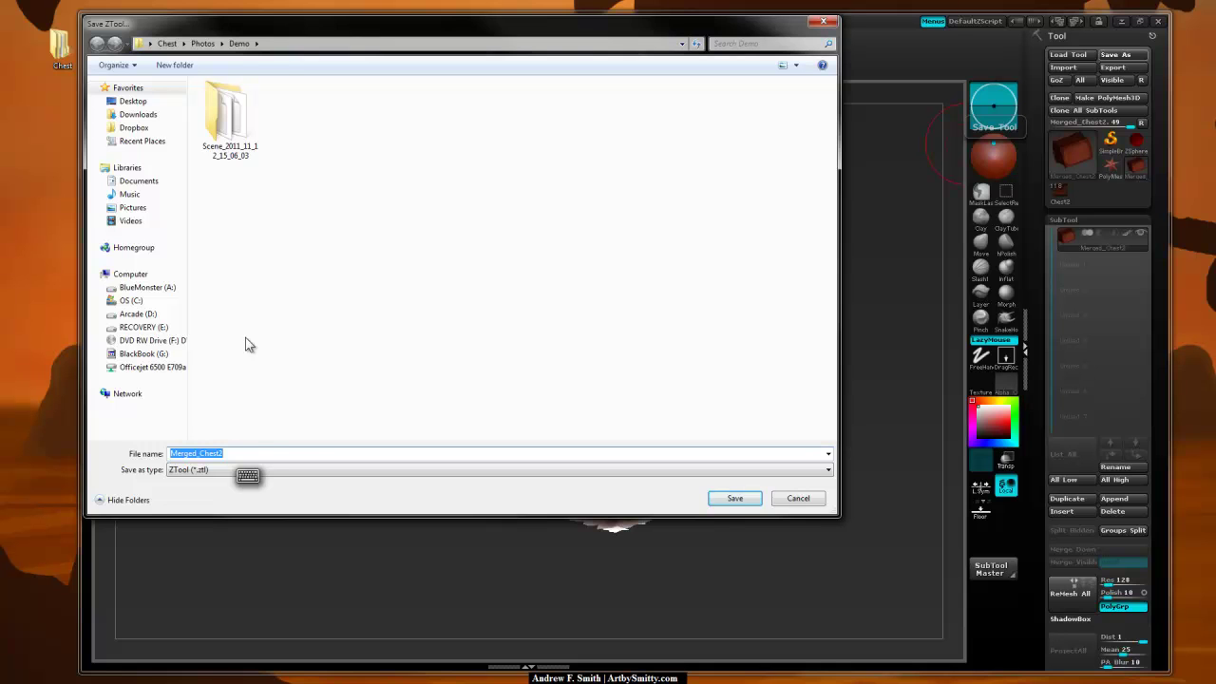
type("Chest")
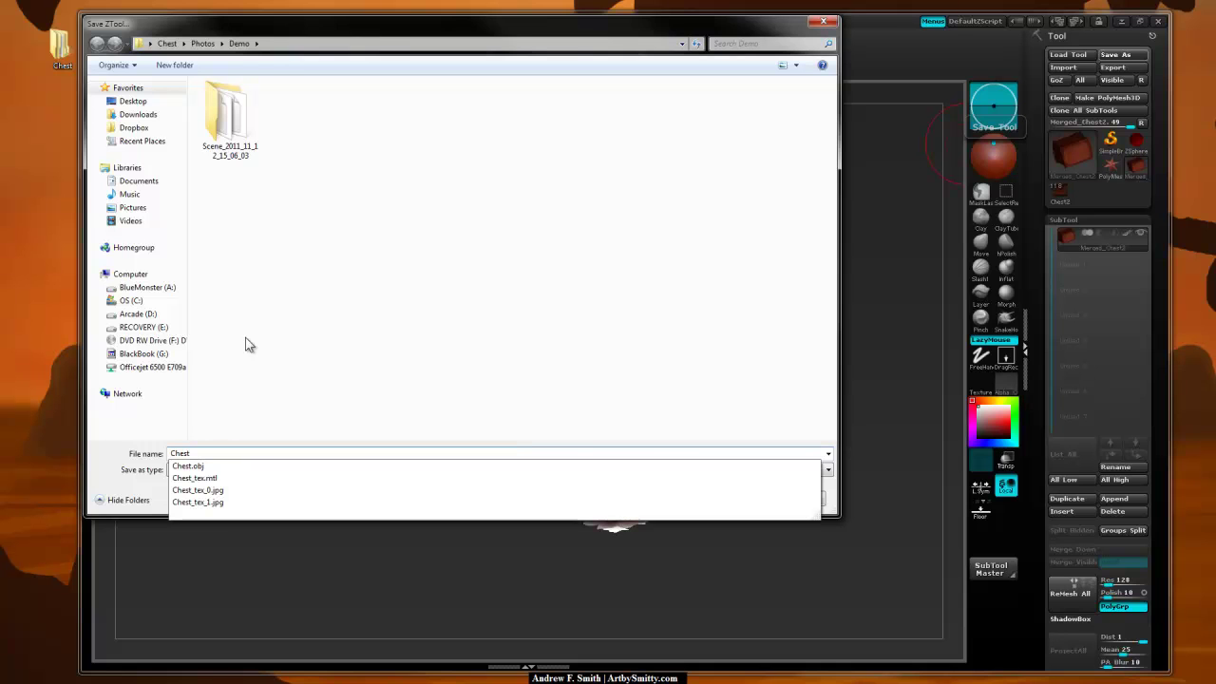
left_click(313, 376)
left_click(752, 496)
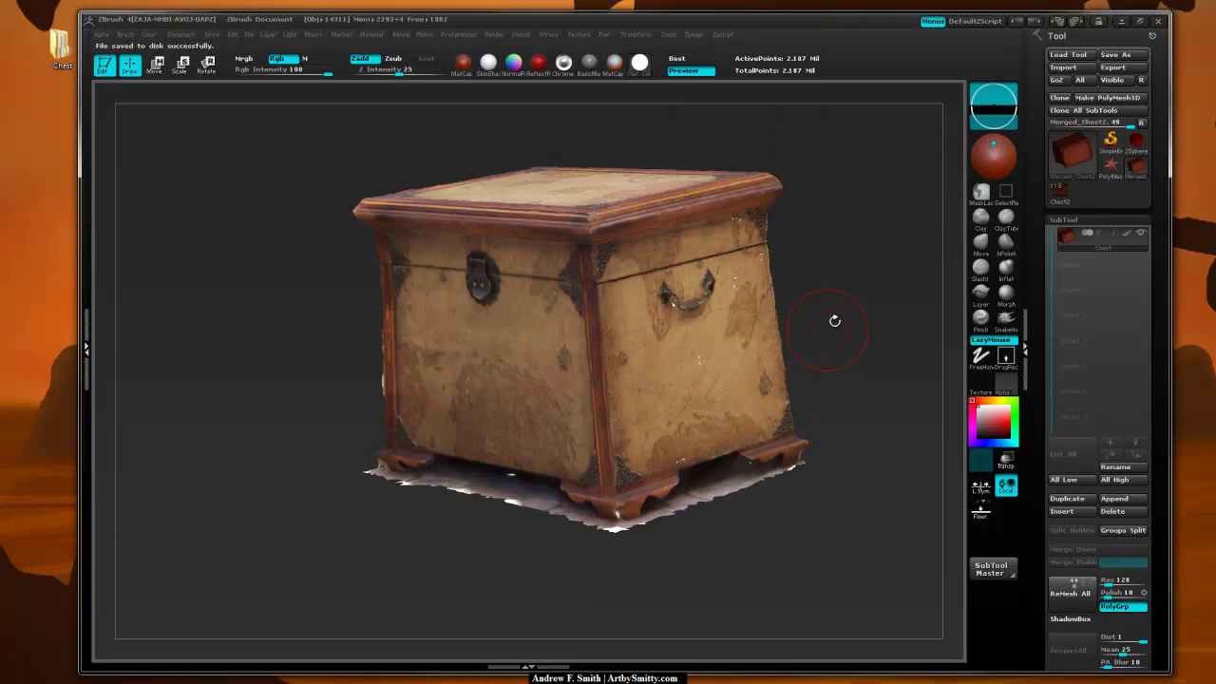
View the chest from the front and a front corner, and turn Zadd off so the brush affects only colour
left_click_drag(858, 337, 867, 329)
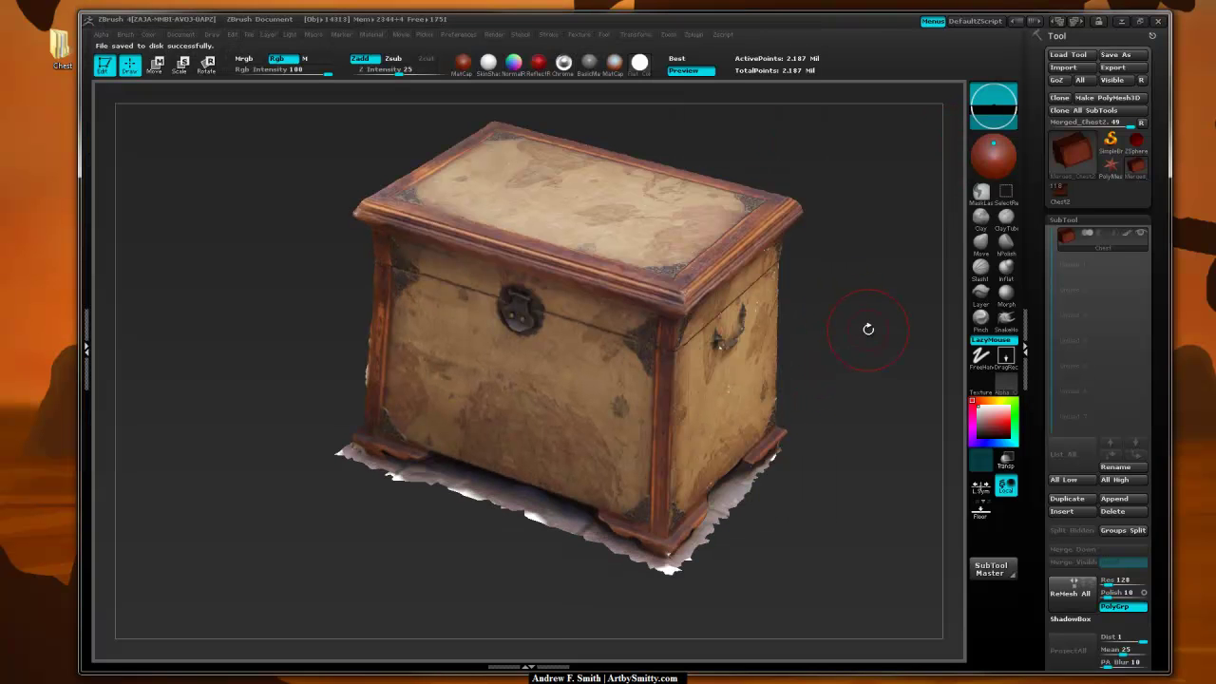
left_click_drag(844, 246, 863, 245, "shift")
right_click_drag(860, 247, 880, 287, "ctrl")
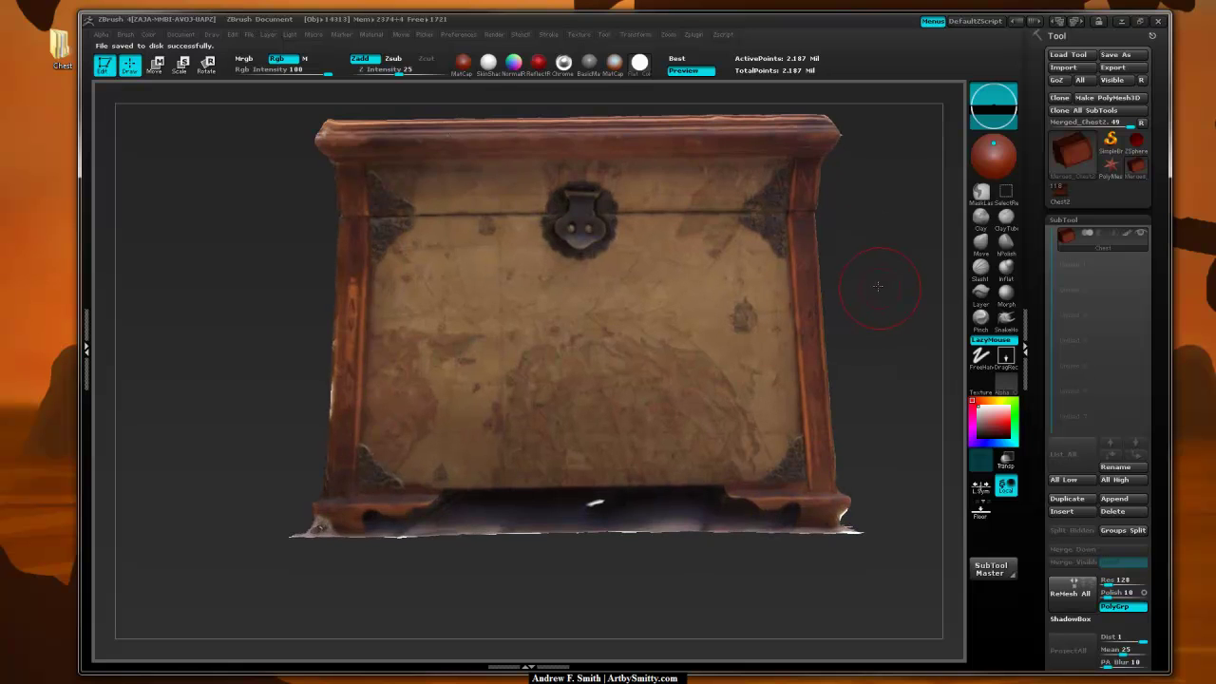
left_click_drag(879, 287, 753, 196)
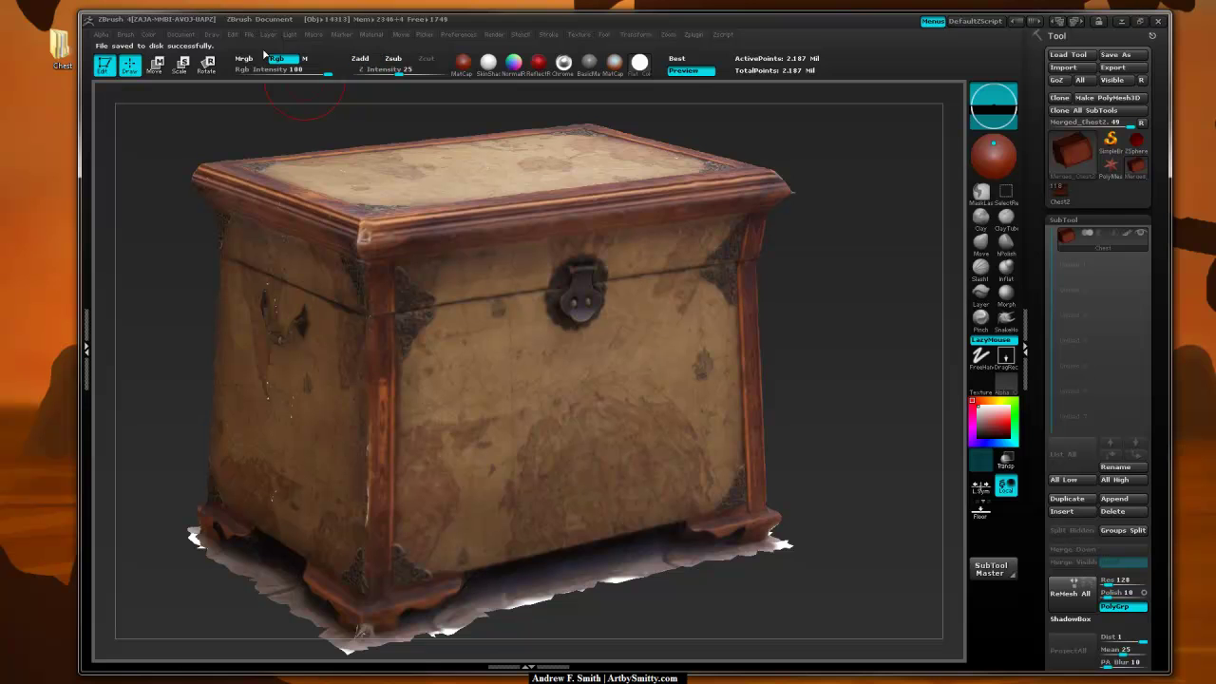
Try a colour-only brush stroke across the chest's front and undo it
left_click_drag(1161, 447, 1152, 283)
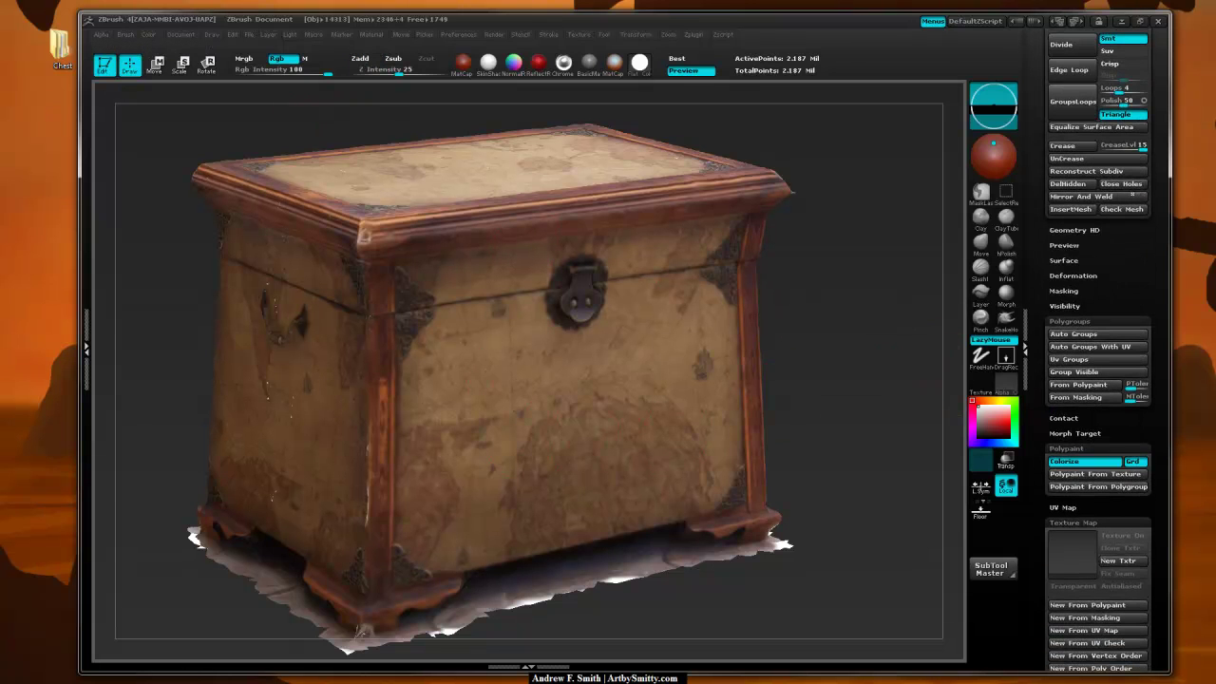
mouse_move(489, 408)
left_mouse_down()
mouse_move(580, 391)
mouse_move(718, 398)
left_mouse_up()
key("ctrl+z")
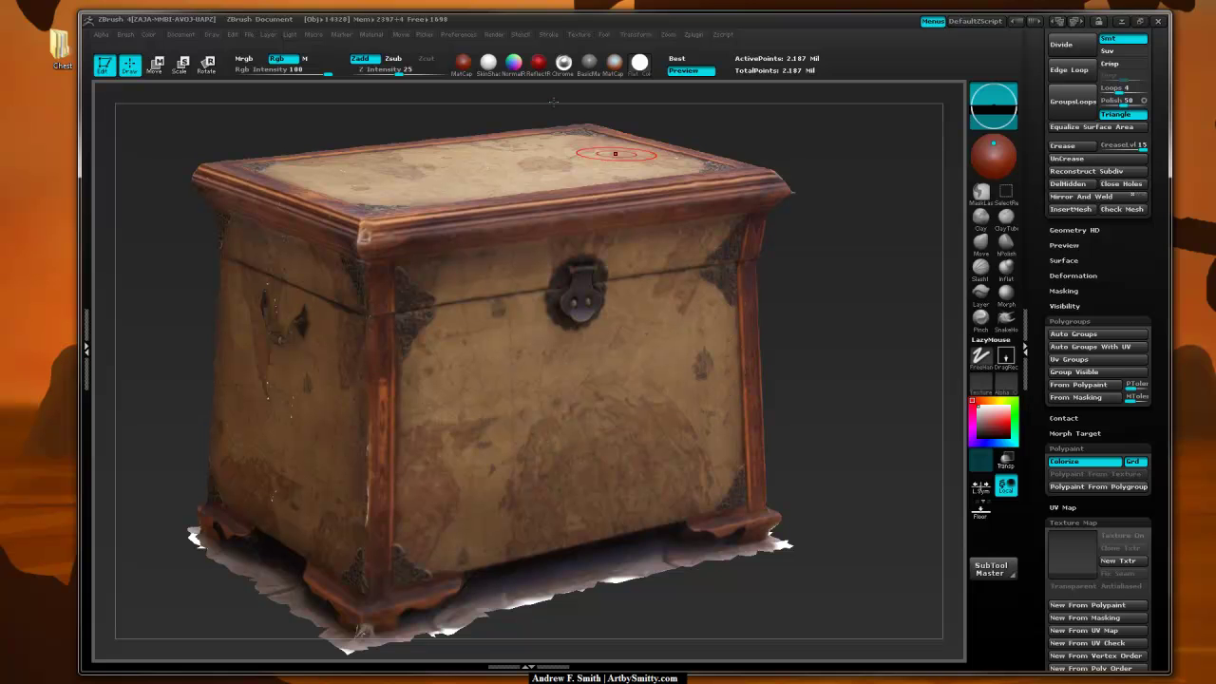
Turn the brush texture off, try bright green paint strokes across the chest's front and lid edge, and undo them
mouse_move(580, 35)
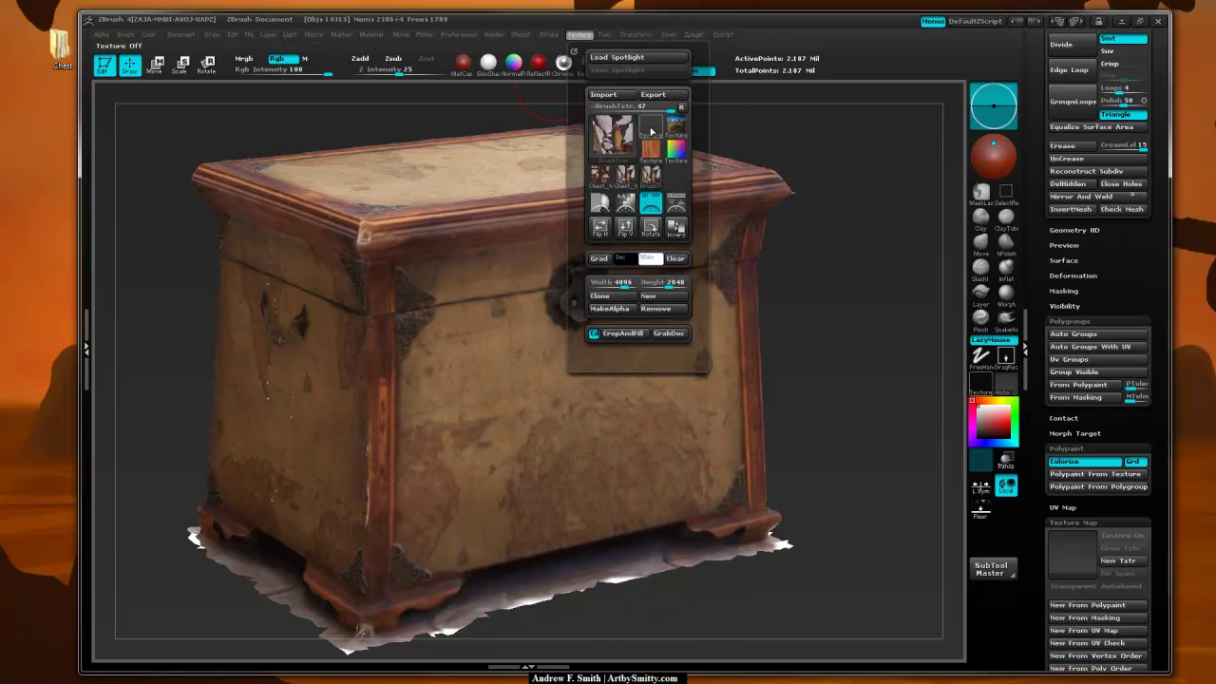
left_click(1010, 422)
mouse_move(531, 422)
left_mouse_down()
mouse_move(680, 373)
mouse_move(680, 211)
mouse_move(470, 194)
left_mouse_up()
left_click_drag(852, 176, 636, 217)
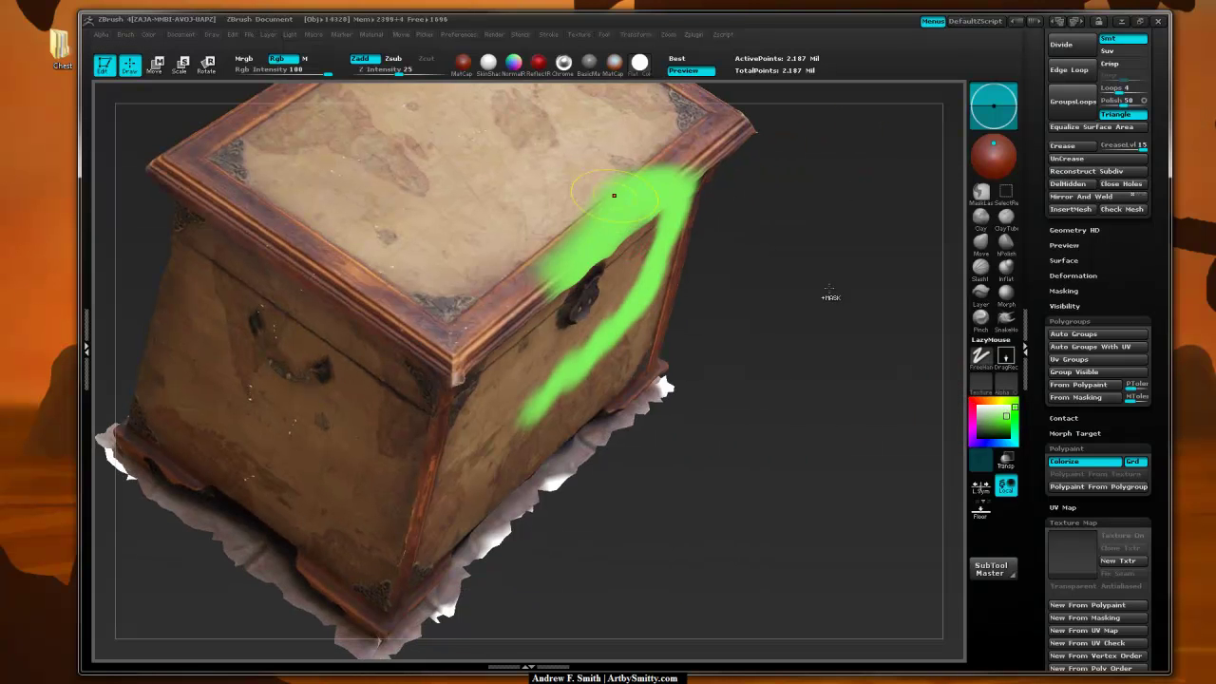
key("ctrl+z")
Switch to the Move brush with the whole chest in view from a front corner
left_click_drag(833, 300, 721, 223)
mouse_move(868, 253)
left_mouse_down("alt")
mouse_move(824, 223)
mouse_move(842, 168)
left_mouse_up("alt")
left_click(982, 244)
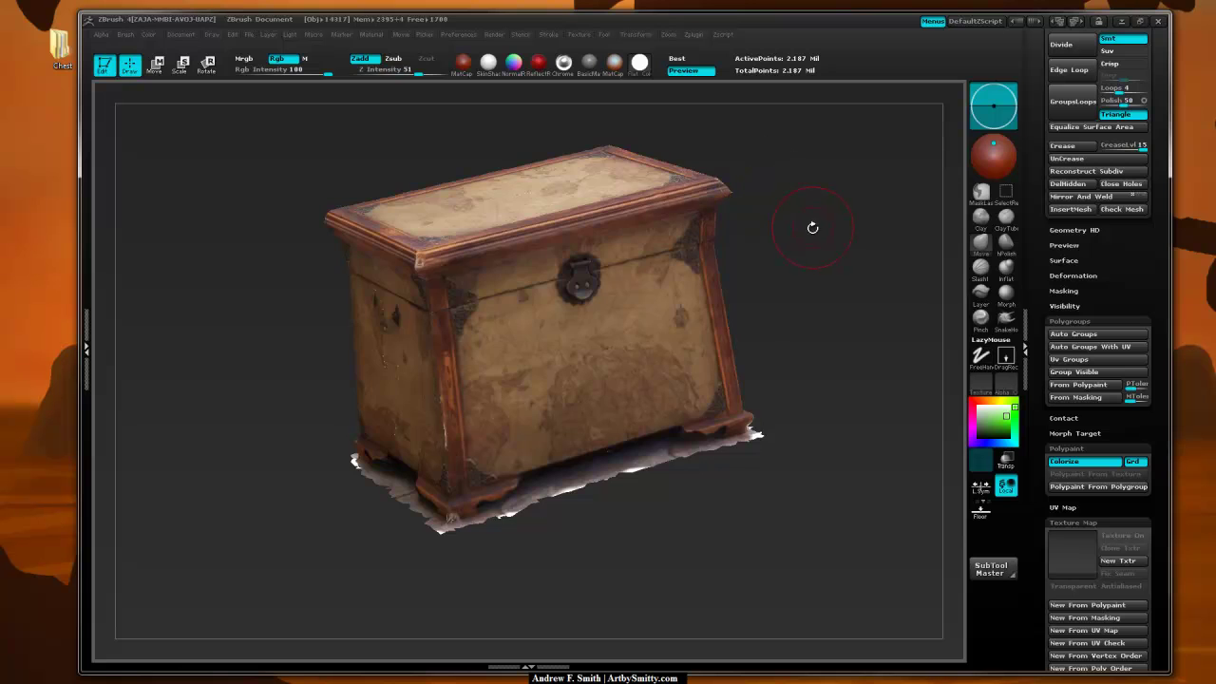
Examine the painted chest's lid, back panel and handle side from above and at eye level
mouse_move(811, 228)
left_mouse_down("alt")
mouse_move(796, 193)
mouse_move(812, 147)
mouse_move(752, 258)
mouse_move(751, 237)
mouse_move(765, 260)
mouse_move(727, 319)
left_mouse_up("alt")
right_click(791, 193)
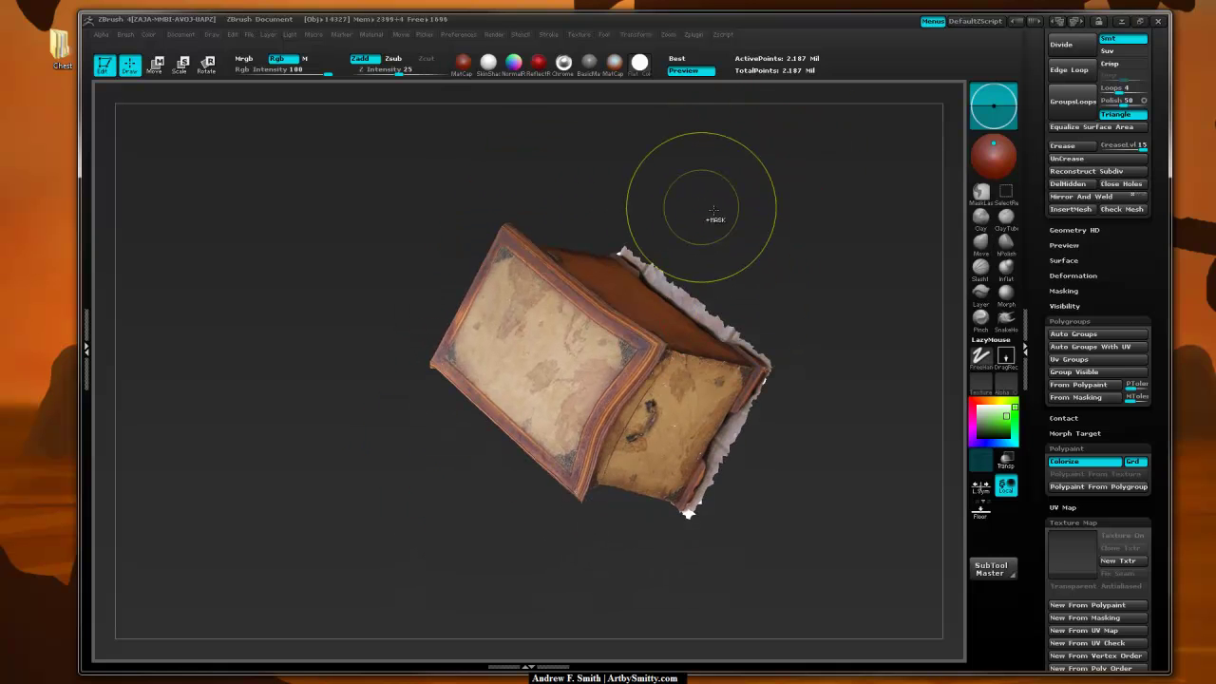
mouse_move(754, 263)
left_mouse_down()
mouse_move(768, 284)
mouse_move(735, 203)
mouse_move(768, 231)
mouse_move(759, 215)
mouse_move(757, 313)
mouse_move(532, 190)
mouse_move(447, 176)
left_mouse_up()
left_click_drag(745, 286, 752, 263)
left_click_drag(797, 202, 718, 326)
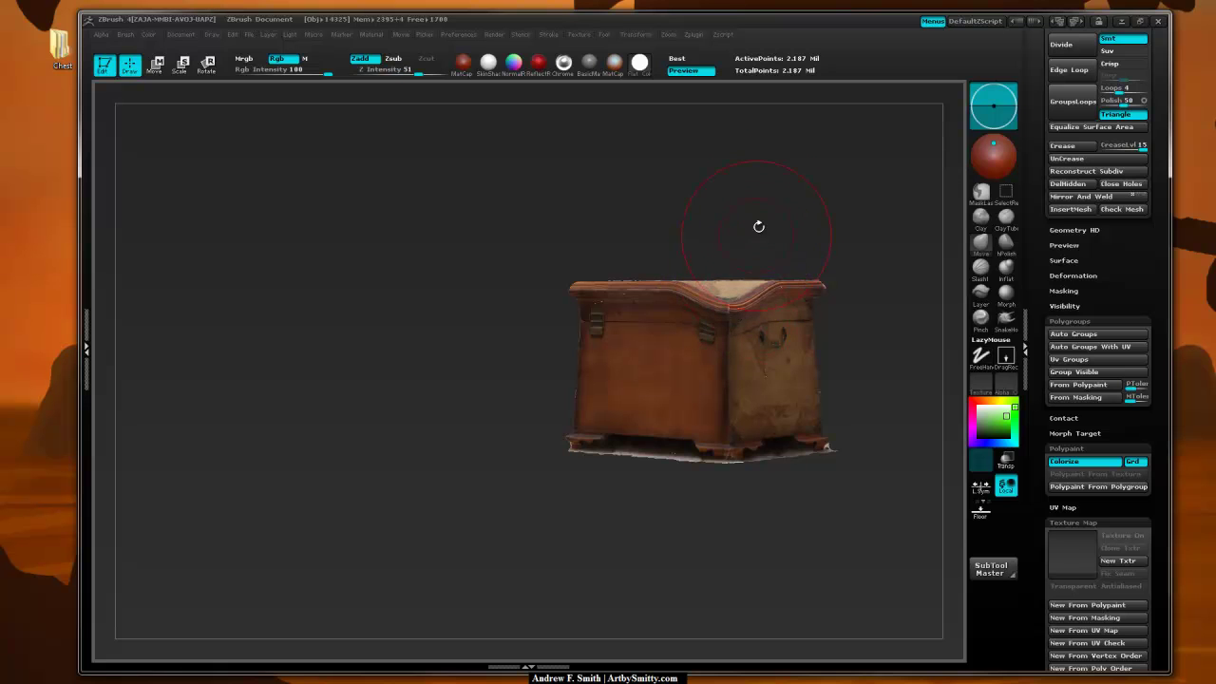
left_click_drag(759, 228, 708, 277)
left_click_drag(797, 190, 797, 181)
key("f")
left_click_drag(870, 276, 615, 130, "alt")
left_click_drag(744, 172, 623, 270)
key("f")
left_click_drag(731, 192, 644, 123)
left_click_drag(651, 203, 605, 378)
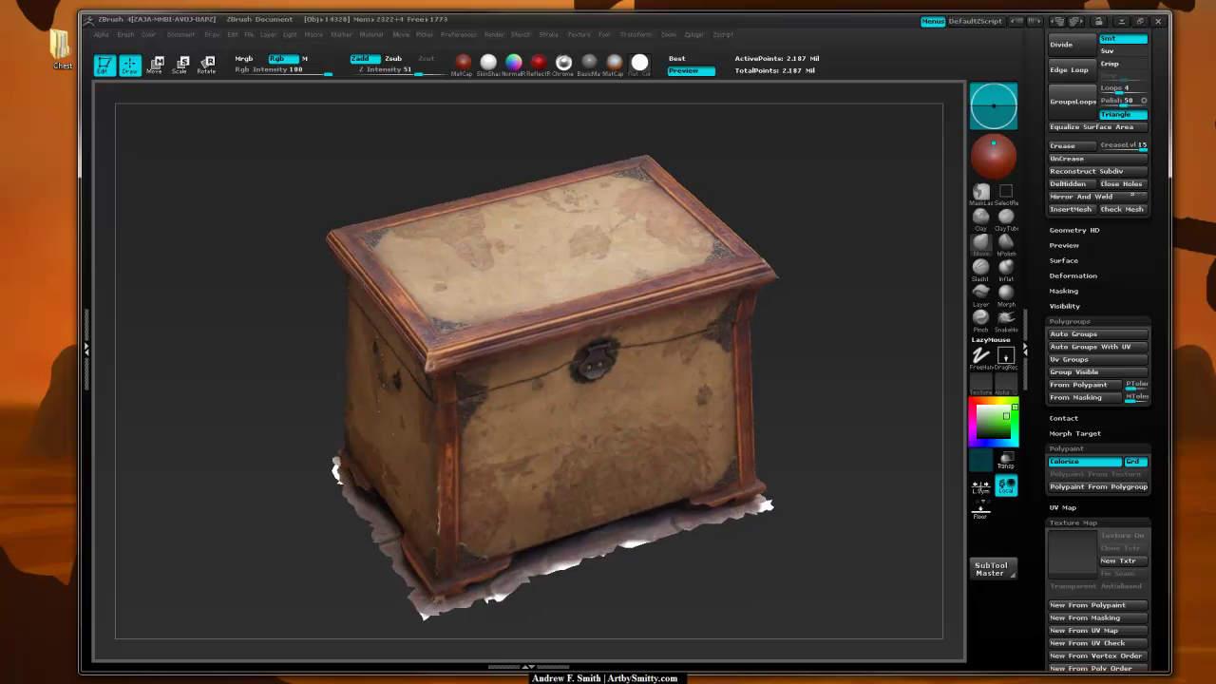
Examine the chest's front, both handle sides, corner posts and feet from several angles
left_click_drag(771, 223, 596, 370)
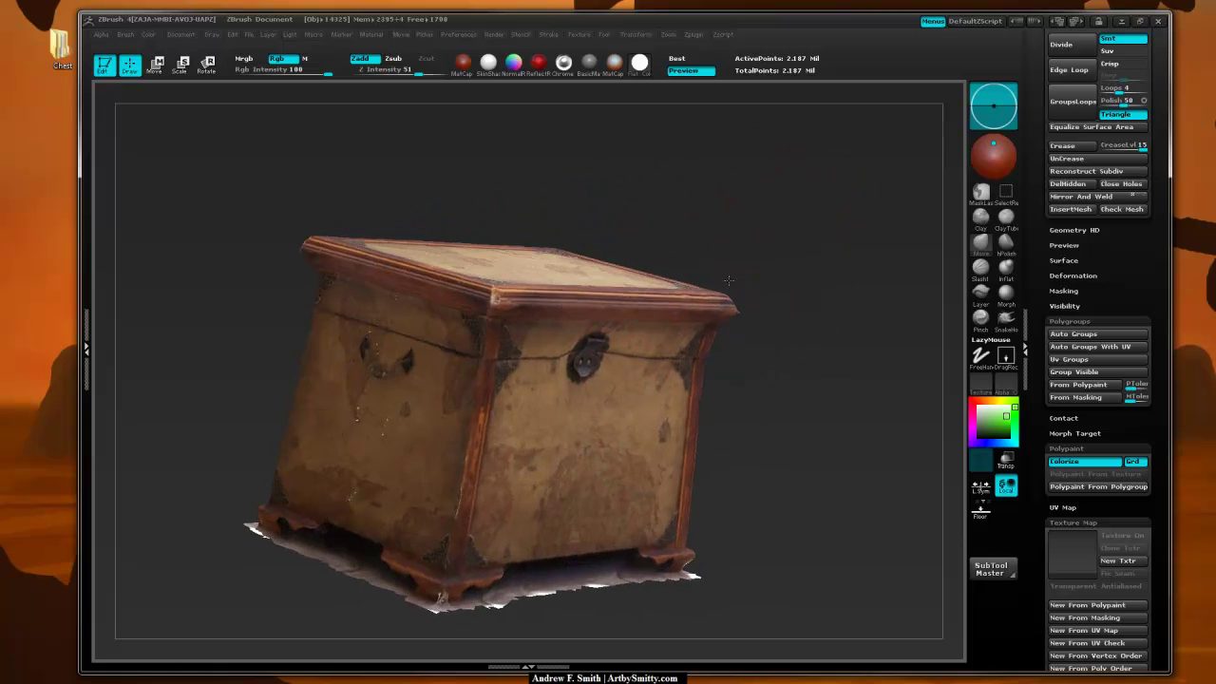
left_click_drag(739, 328, 613, 369)
left_click_drag(679, 167, 652, 411)
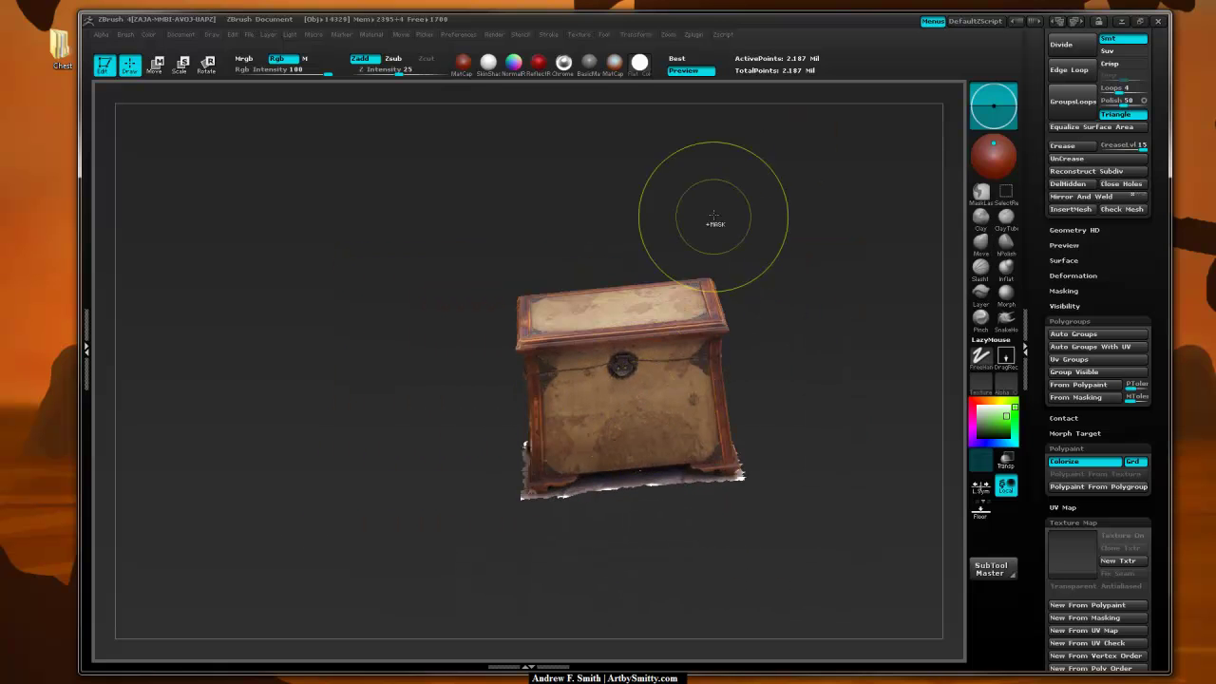
mouse_move(763, 217)
left_mouse_down()
mouse_move(813, 182)
mouse_move(775, 211)
mouse_move(788, 271)
mouse_move(760, 196)
mouse_move(802, 155)
mouse_move(800, 174)
mouse_move(735, 196)
mouse_move(756, 224)
mouse_move(840, 200)
left_mouse_up()
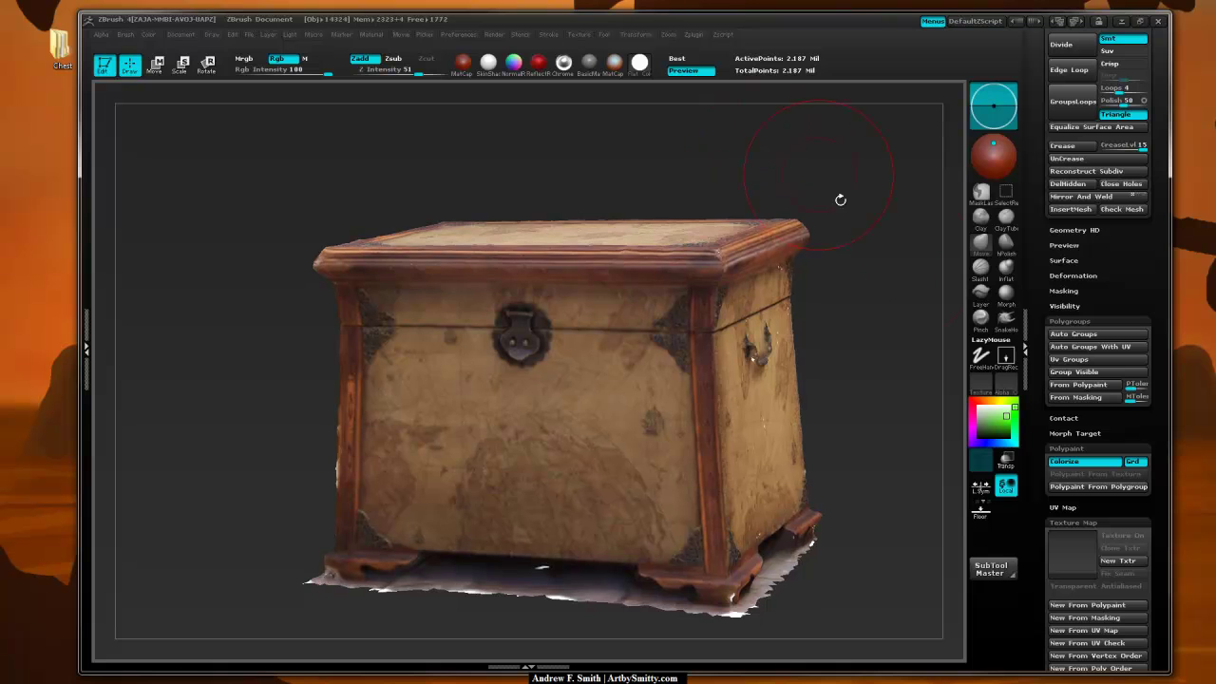
left_click_drag(894, 290, 797, 239)
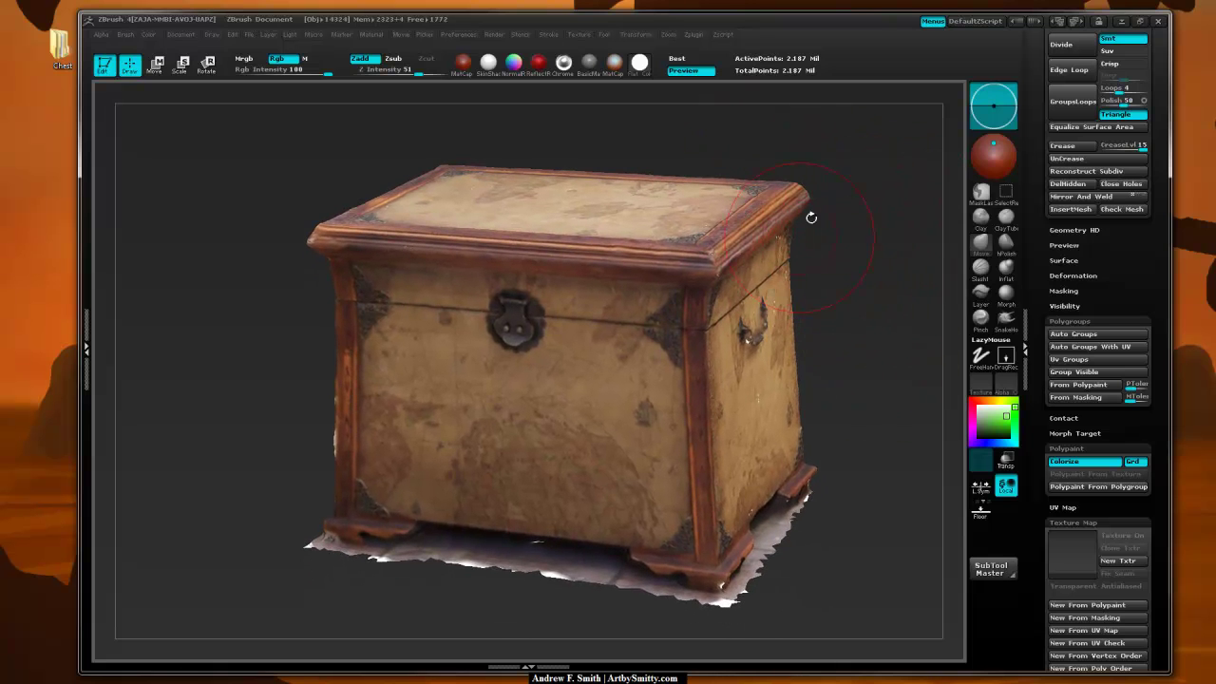
left_click_drag(883, 332, 761, 473)
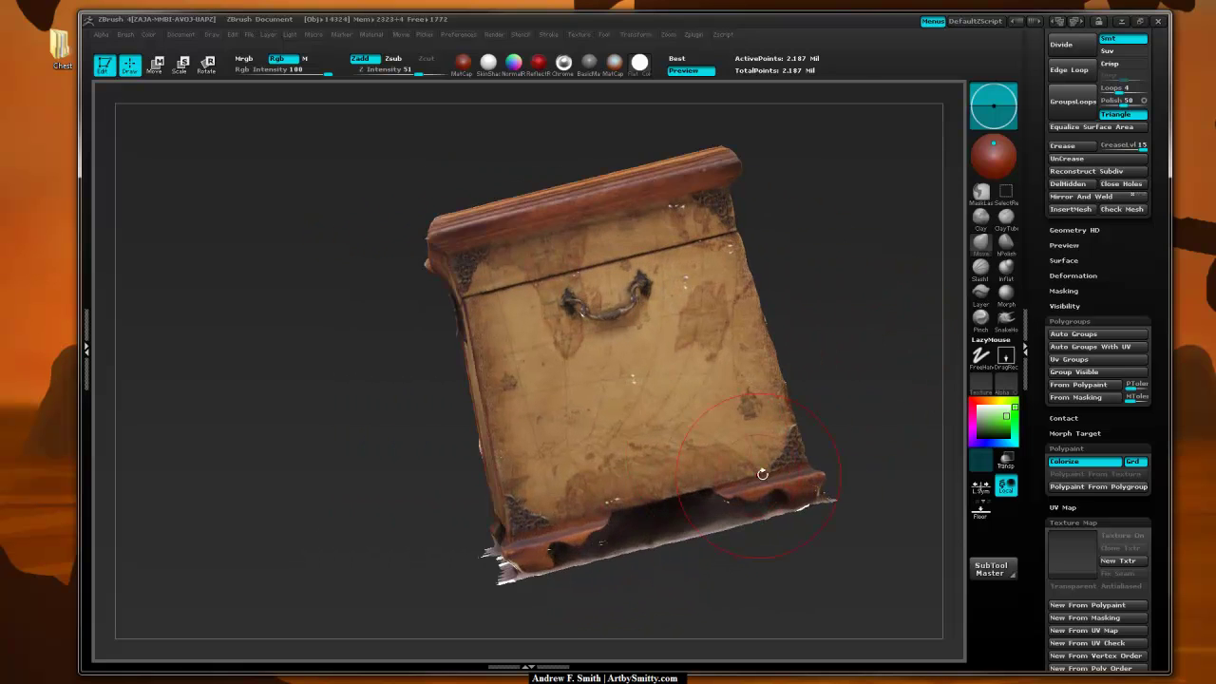
left_click_drag(860, 295, 668, 393)
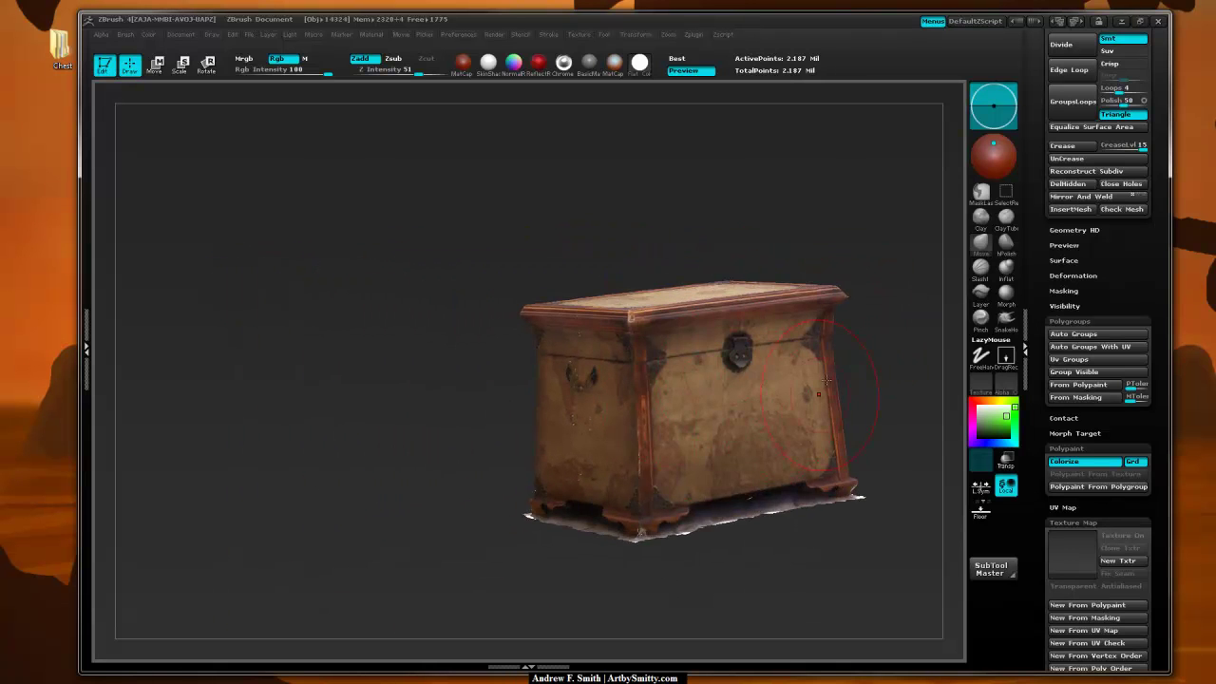
left_click_drag(858, 348, 662, 416)
left_click_drag(837, 338, 657, 338)
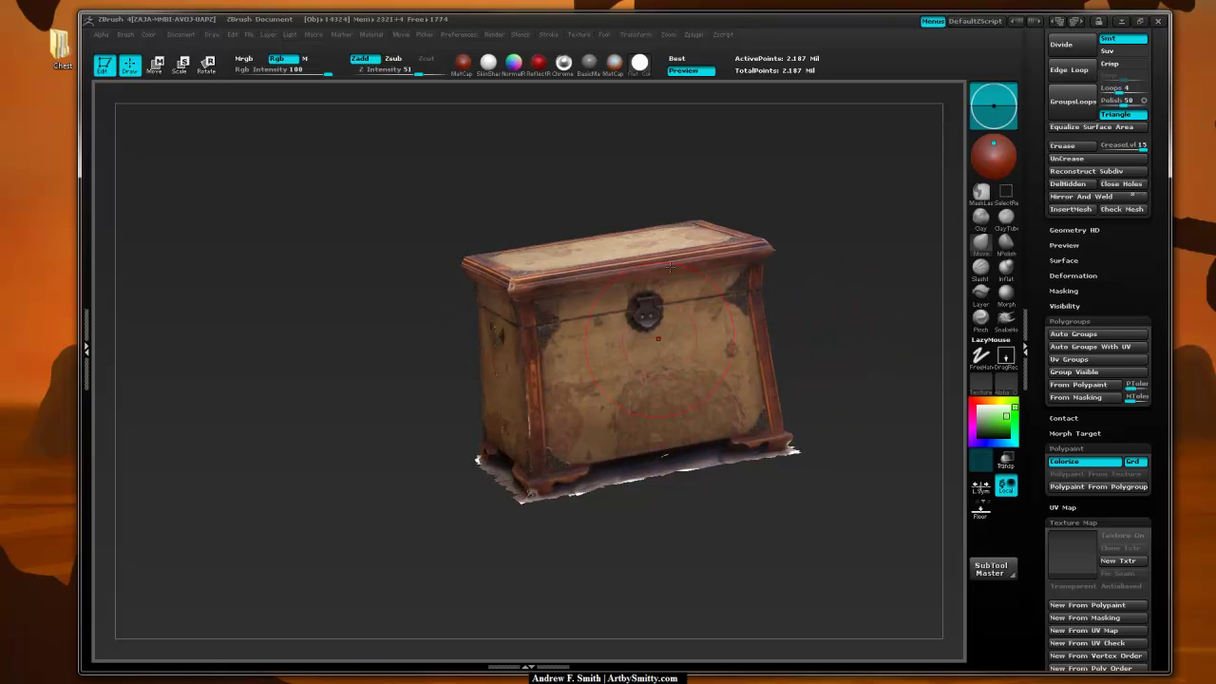